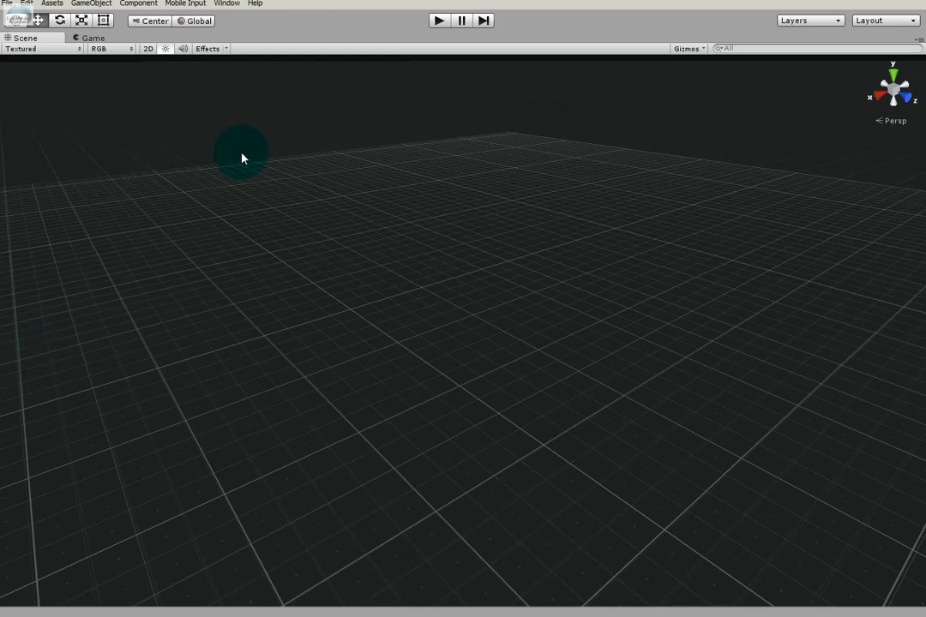
Open the Window menu to see editor panels such as Animation and Profiler.
left_click(228, 4)
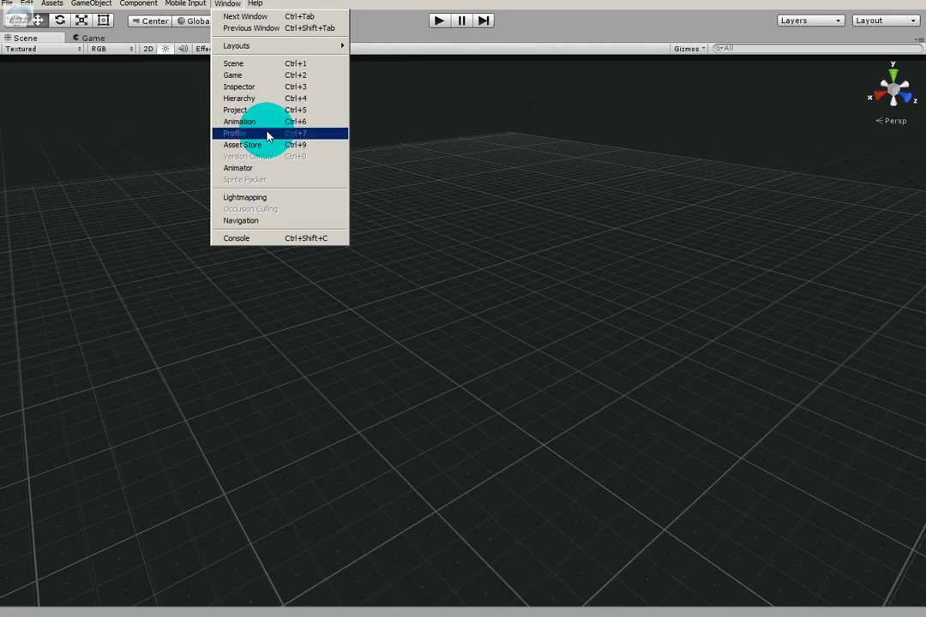
Open a floating Project panel and browse into SampleAssets > SampleScenes > Scenes.
left_click(269, 114)
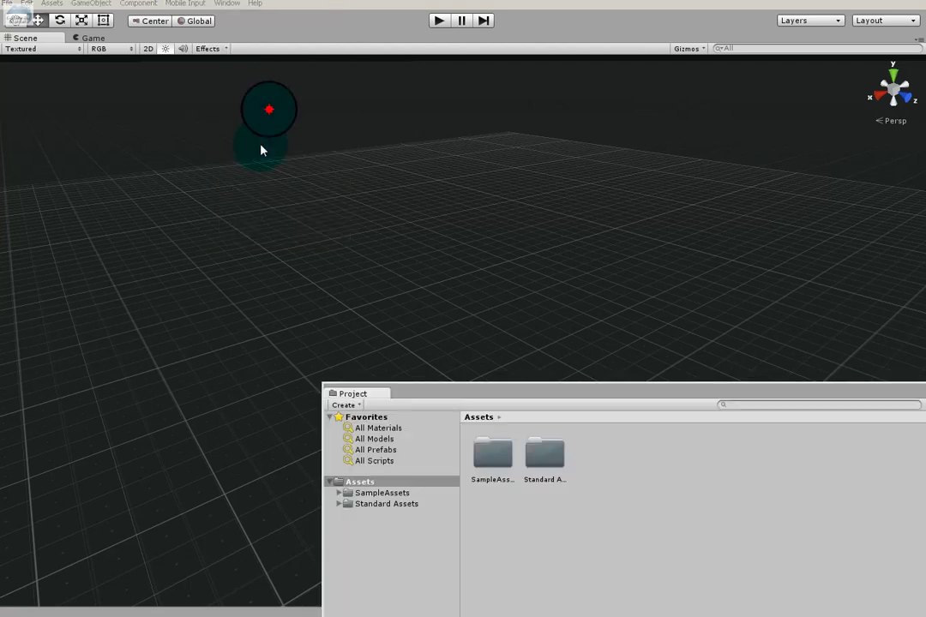
left_click(410, 494)
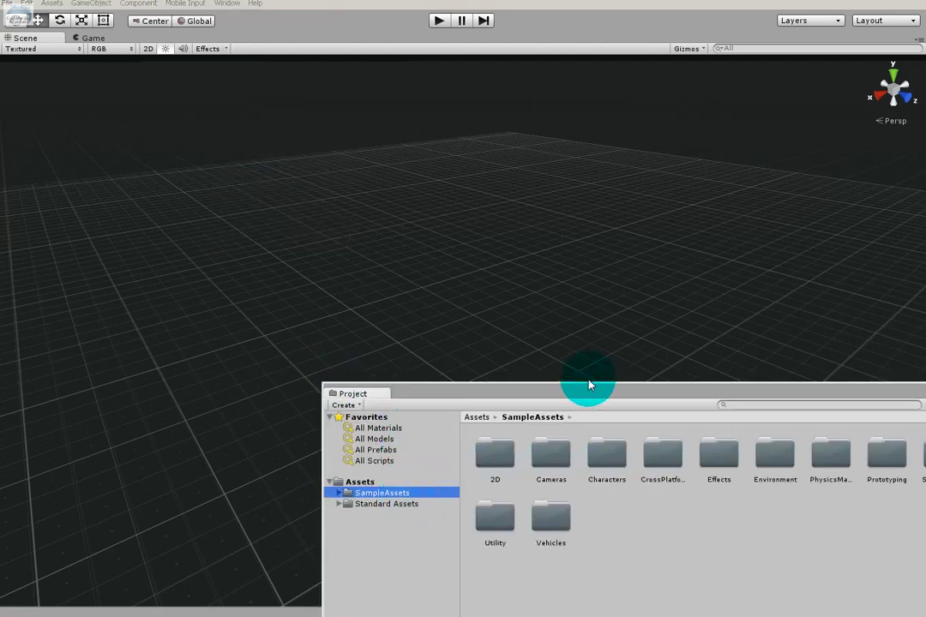
left_click_drag(542, 399, 331, 360)
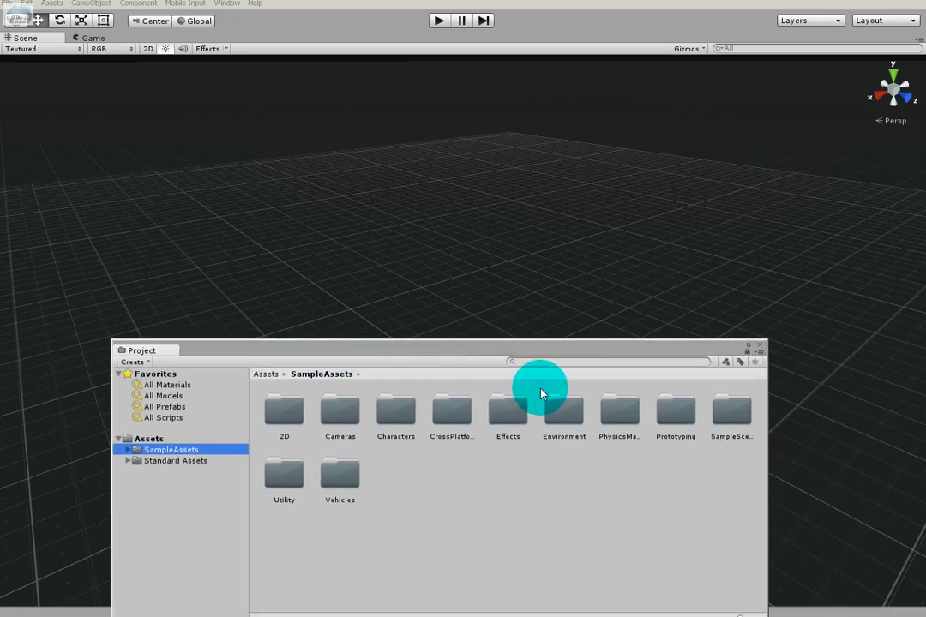
double_click(728, 413)
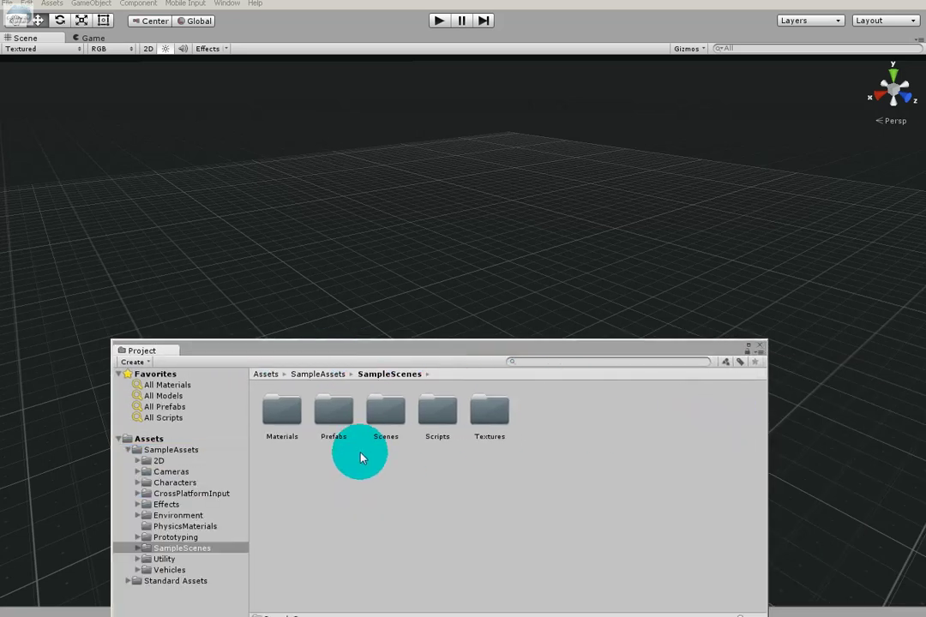
double_click(386, 413)
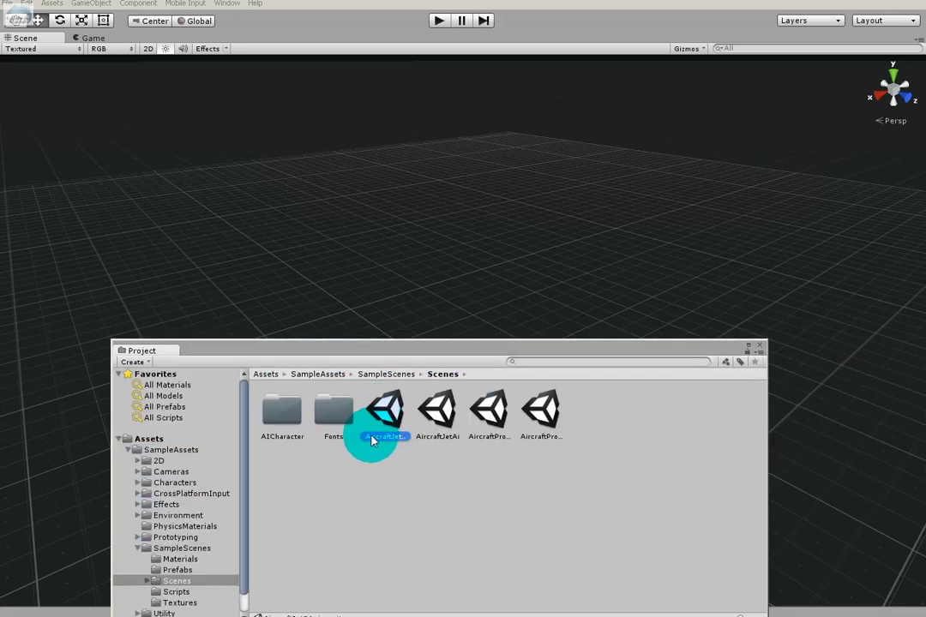
Select the AircraftJet scene file, keeping its name unchanged, and close the floating Project panel.
left_click(368, 437)
left_click(368, 438)
key("Return")
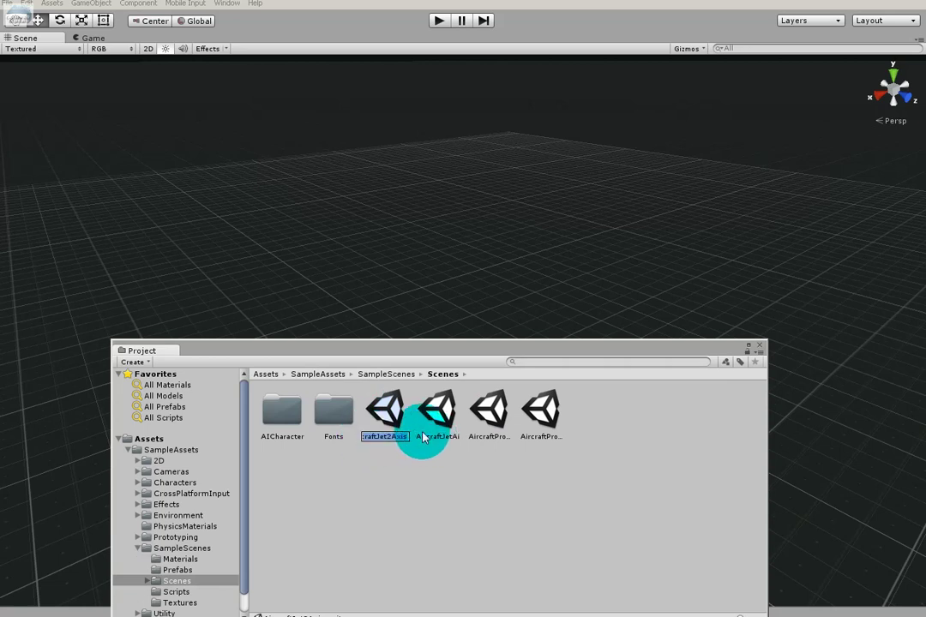
left_click(386, 403)
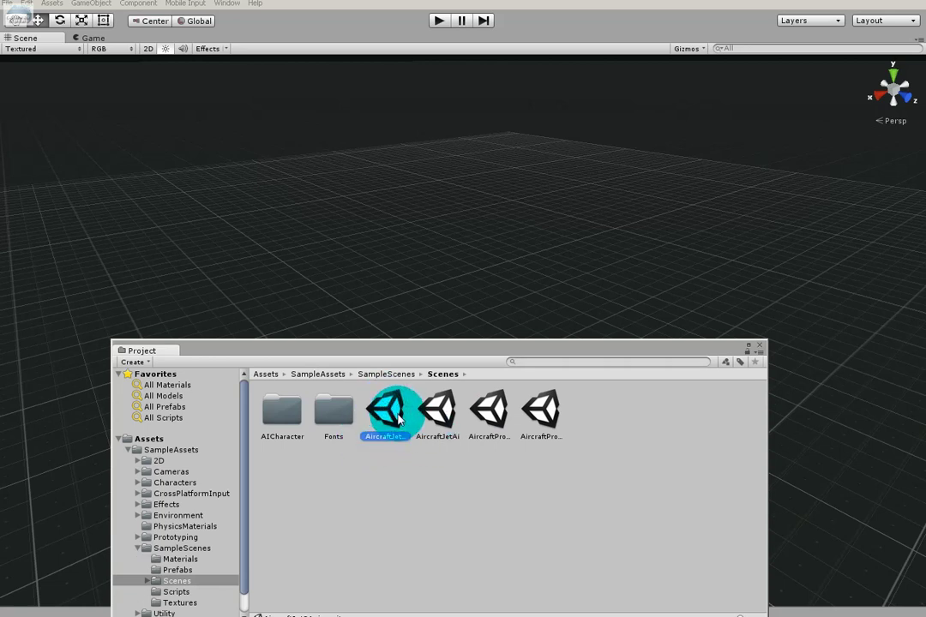
left_click(762, 348)
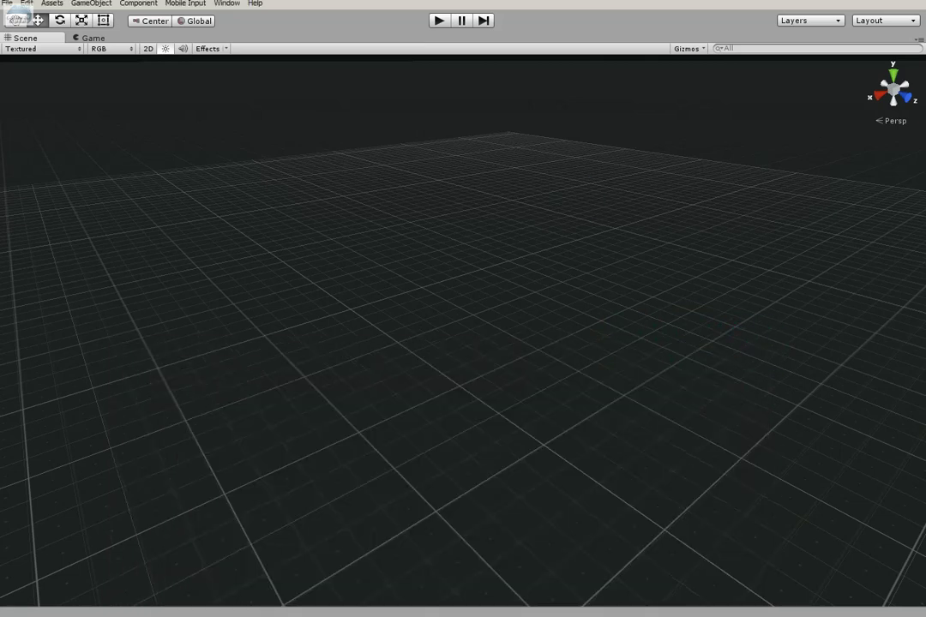
Open a floating Hierarchy panel, move it centre-right, and widen it.
left_click(230, 3)
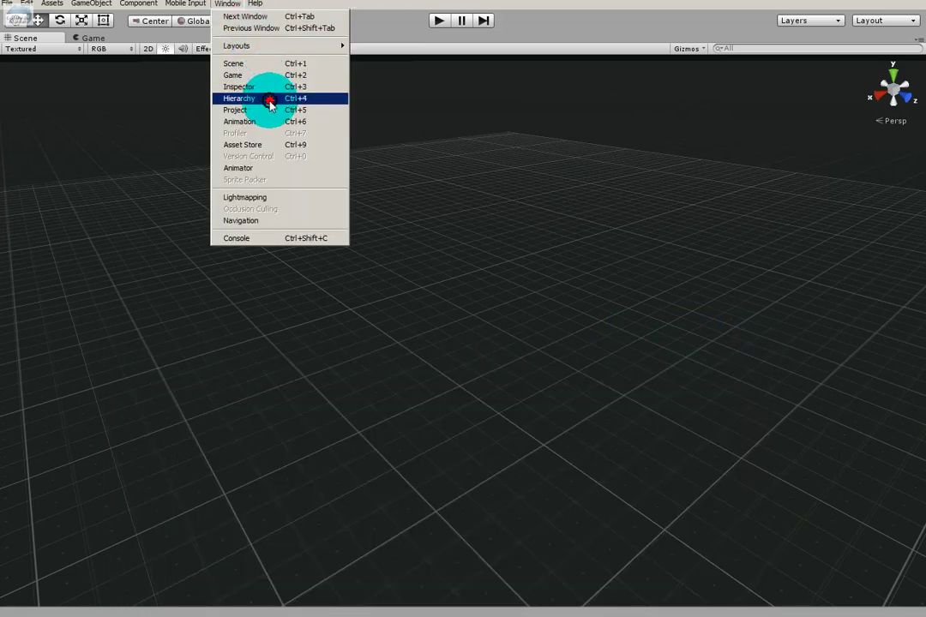
left_click(273, 98)
left_click_drag(15, 311, 715, 187)
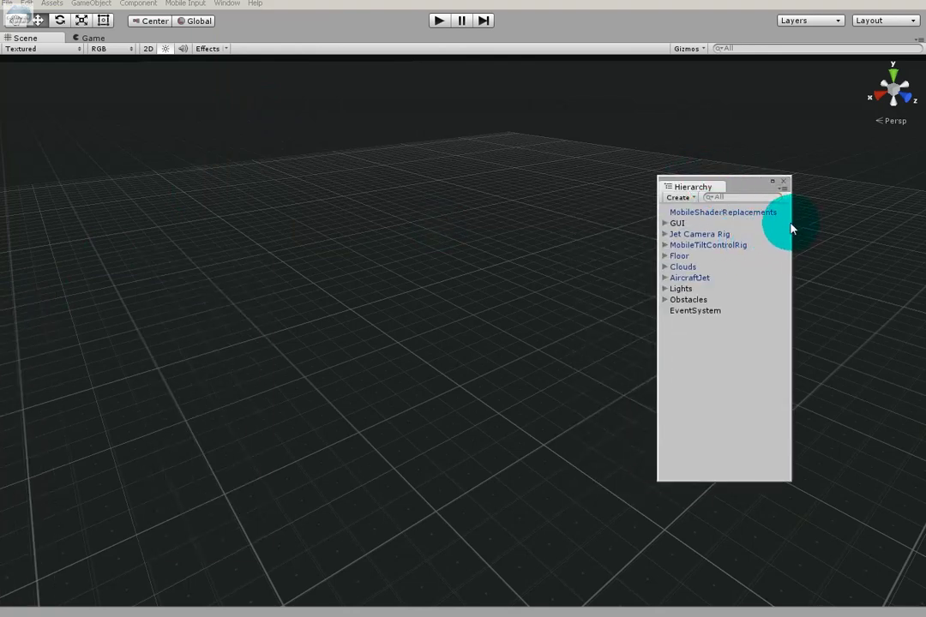
left_click(790, 224)
left_click_drag(791, 227, 828, 225)
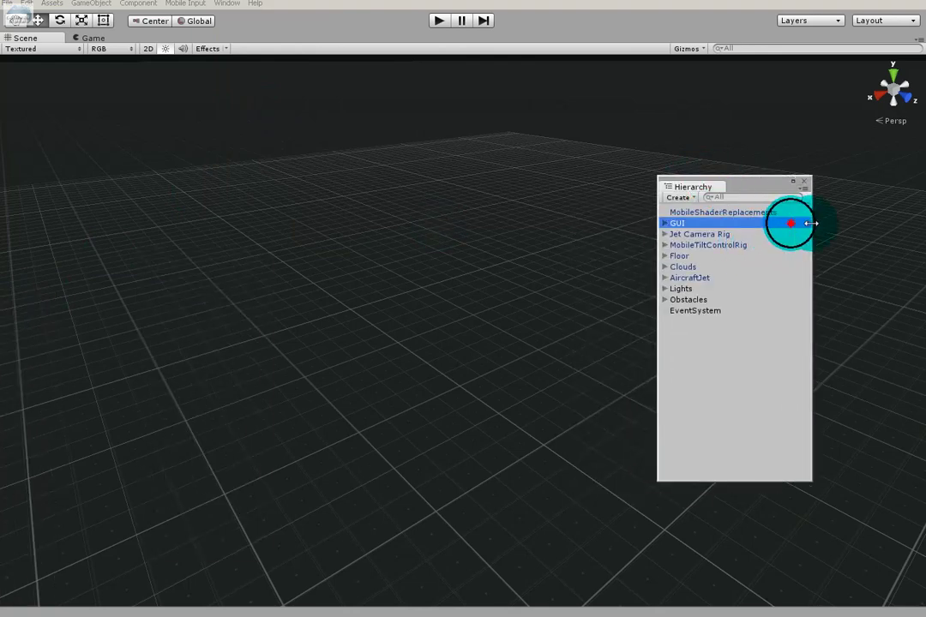
Expand Jet Camera Rig and Pivot in the Hierarchy and select Main Camera.
left_click(665, 224)
left_click(665, 224)
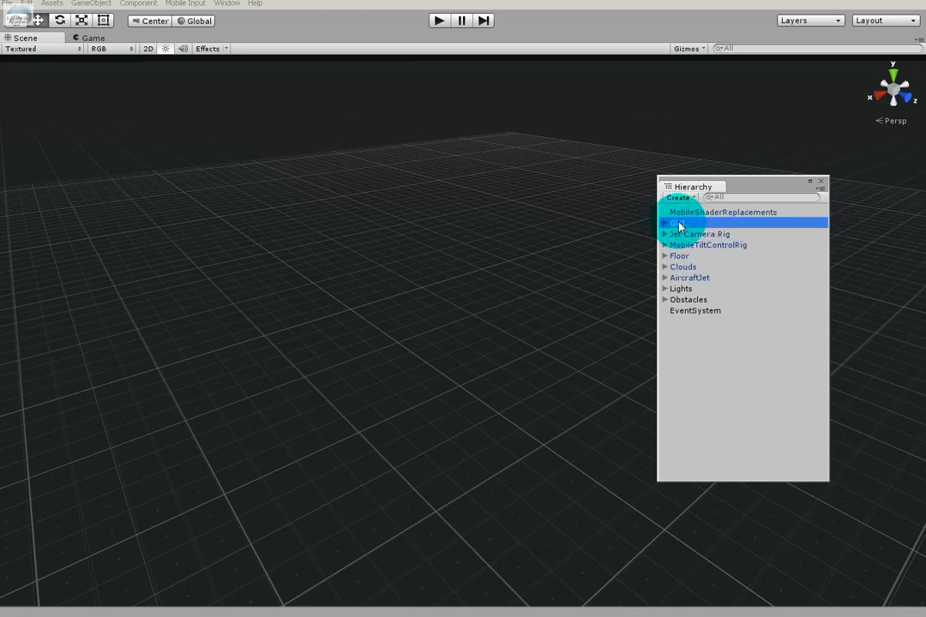
left_click(686, 235)
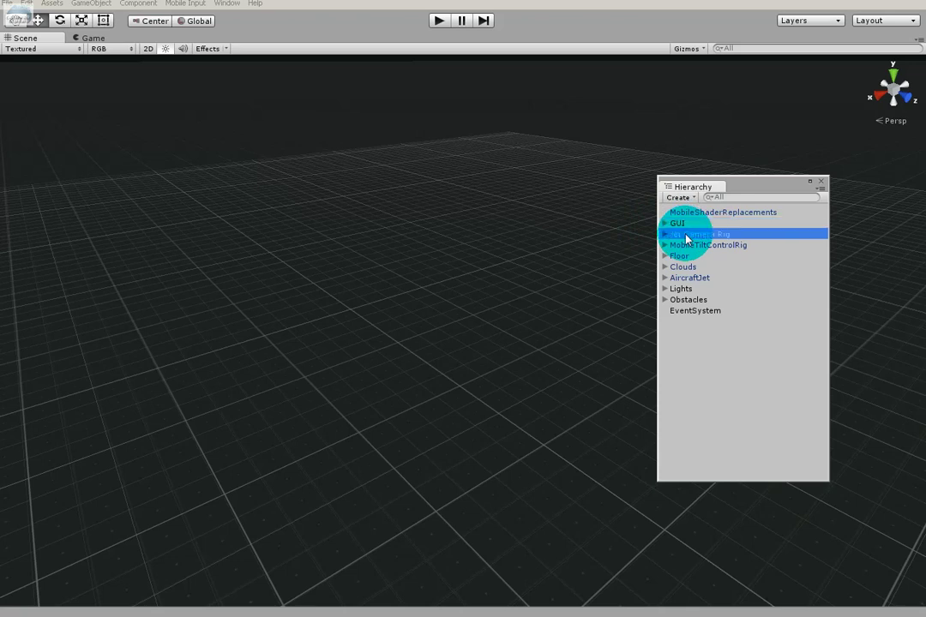
left_click(666, 235)
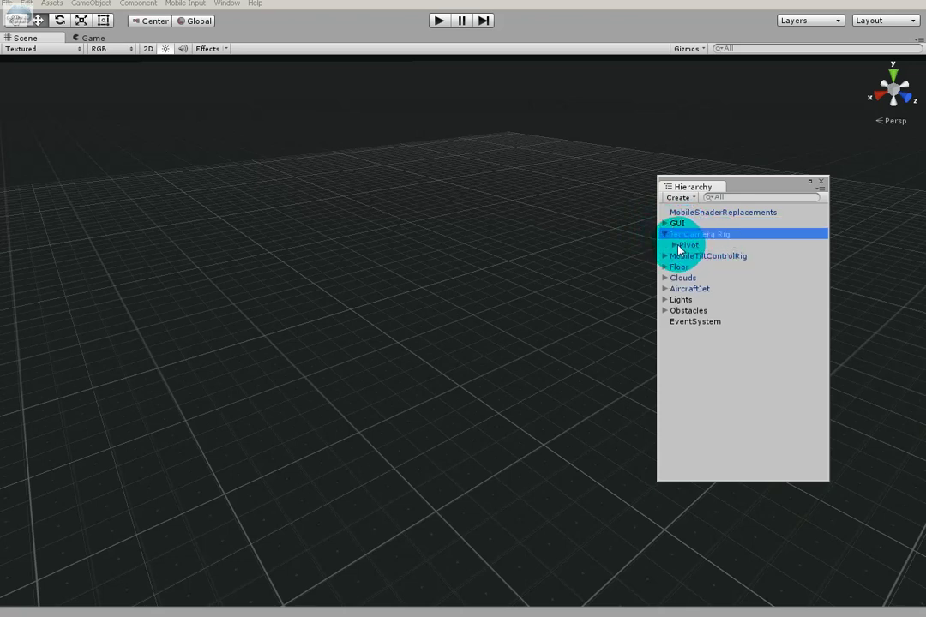
left_click(674, 246)
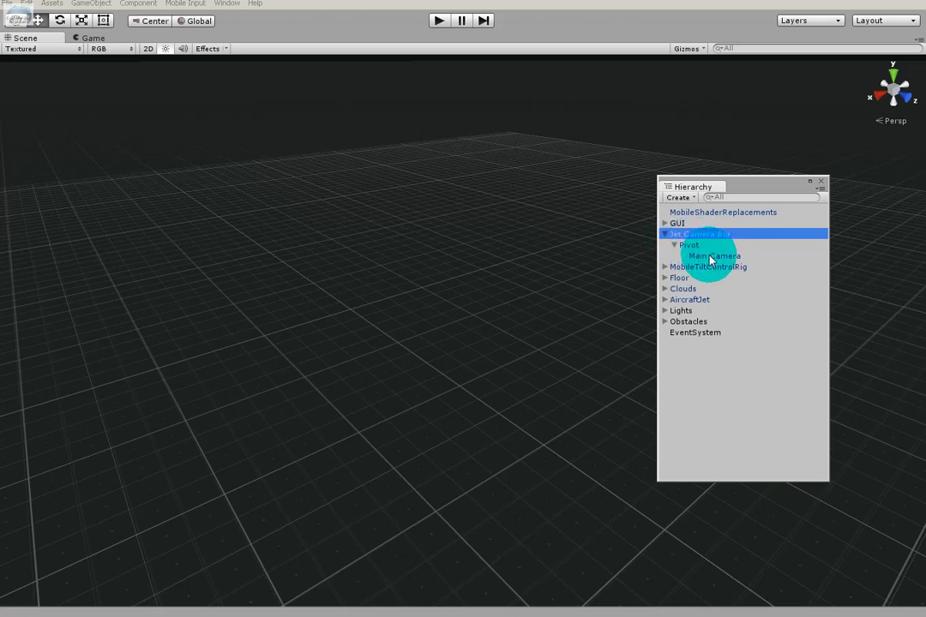
left_click(710, 257)
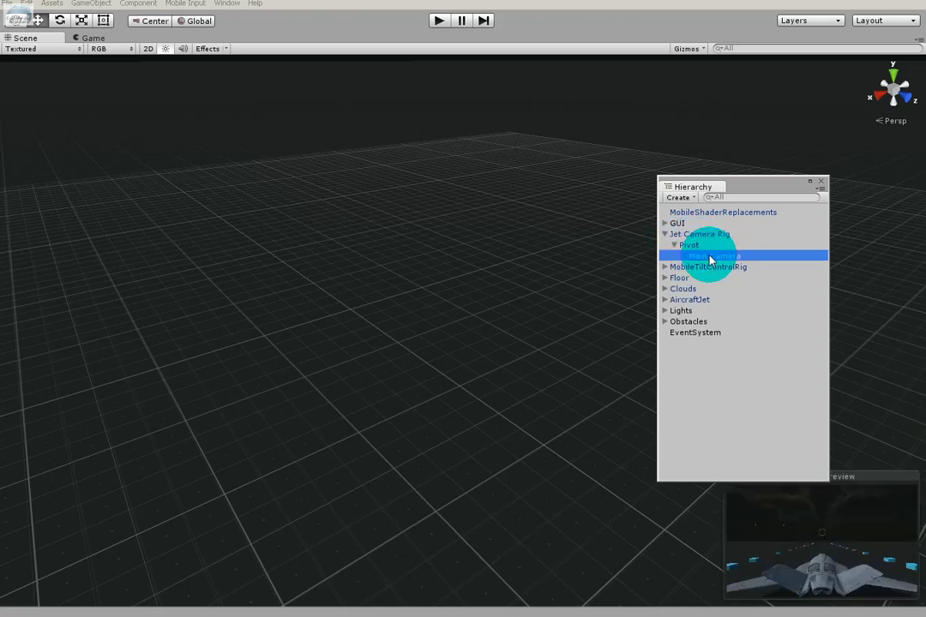
Frame the Main Camera, move the Hierarchy to the upper left, and set the Scene draw mode to Wireframe.
double_click(710, 256)
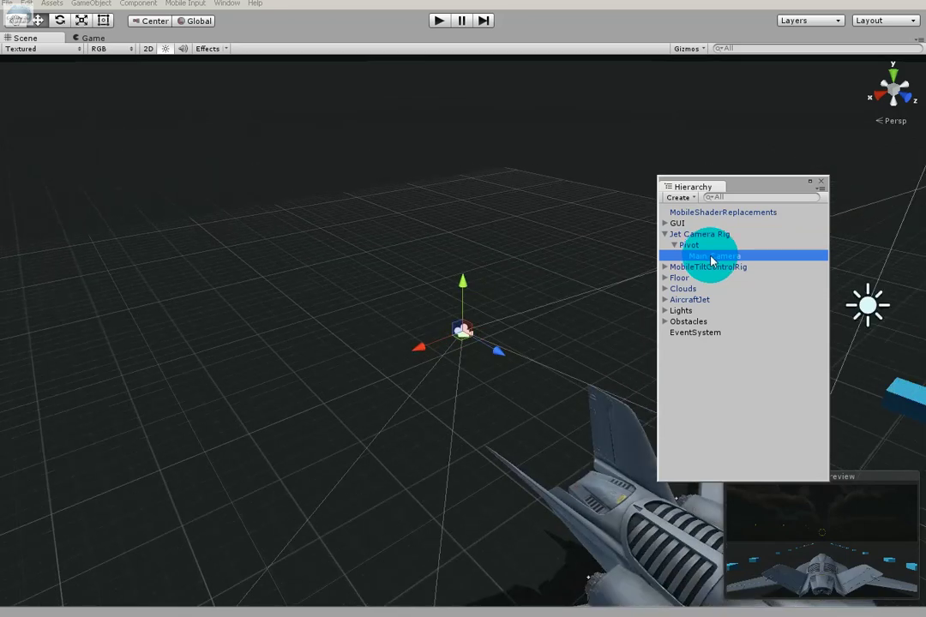
mouse_move(748, 188)
left_mouse_down()
mouse_move(167, 171)
mouse_move(211, 170)
left_mouse_up()
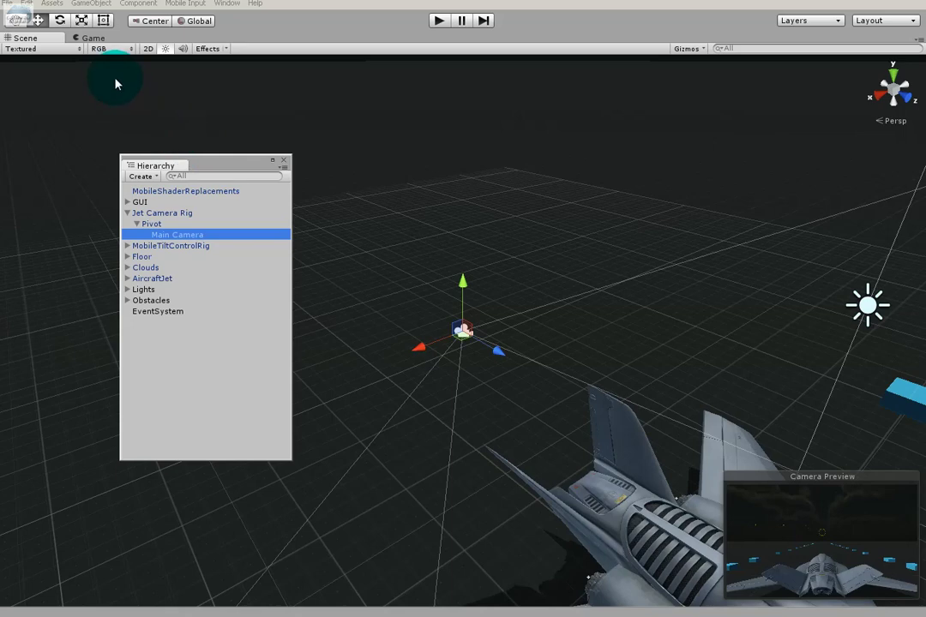
left_click(103, 53)
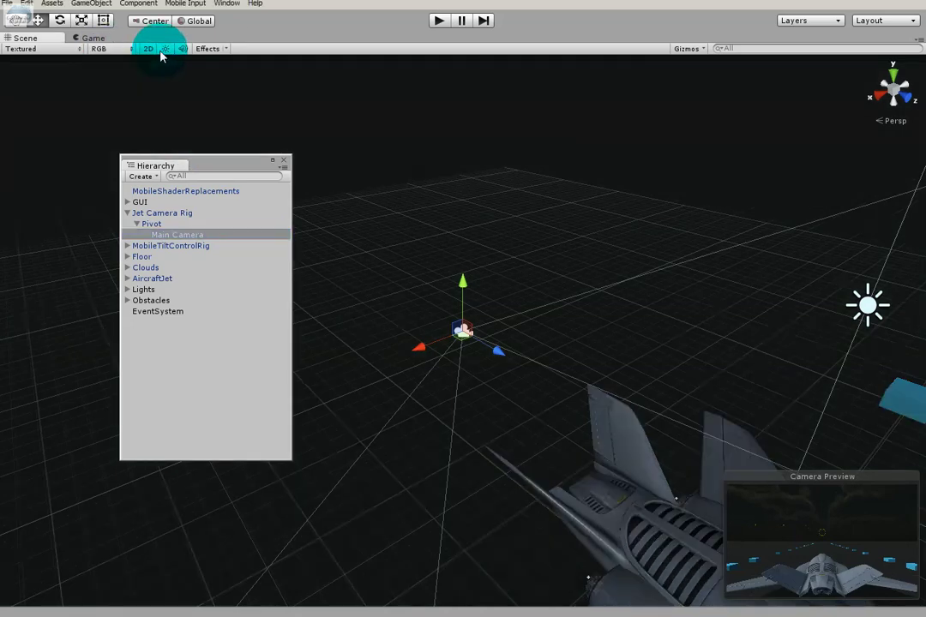
left_click(26, 48)
left_click(40, 77)
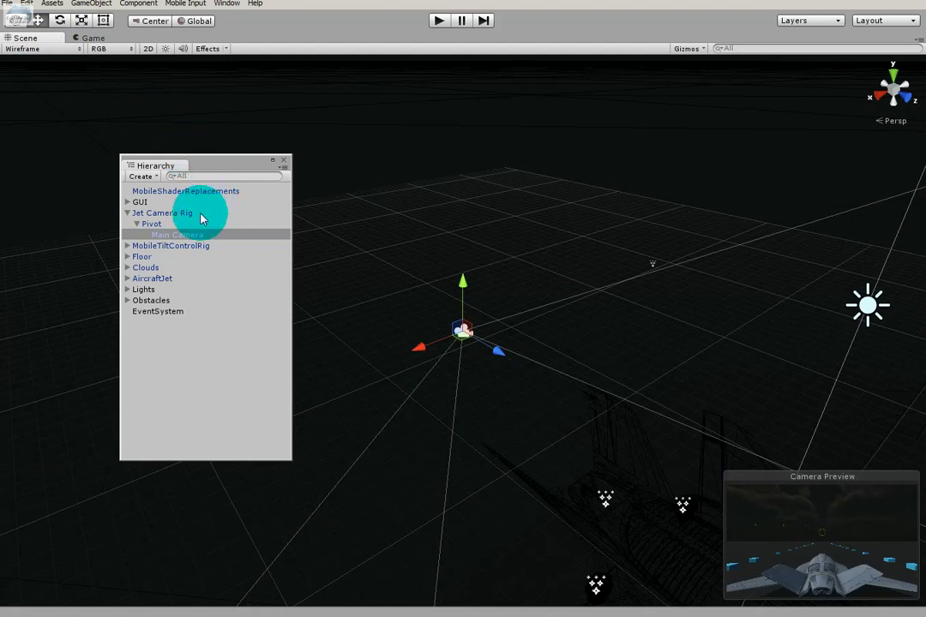
Expand MobileTiltControlRig, frame TiltSteerInputV, select TiltSteerInputH, and expand Floor to show FloorPrototype.
left_click(128, 246)
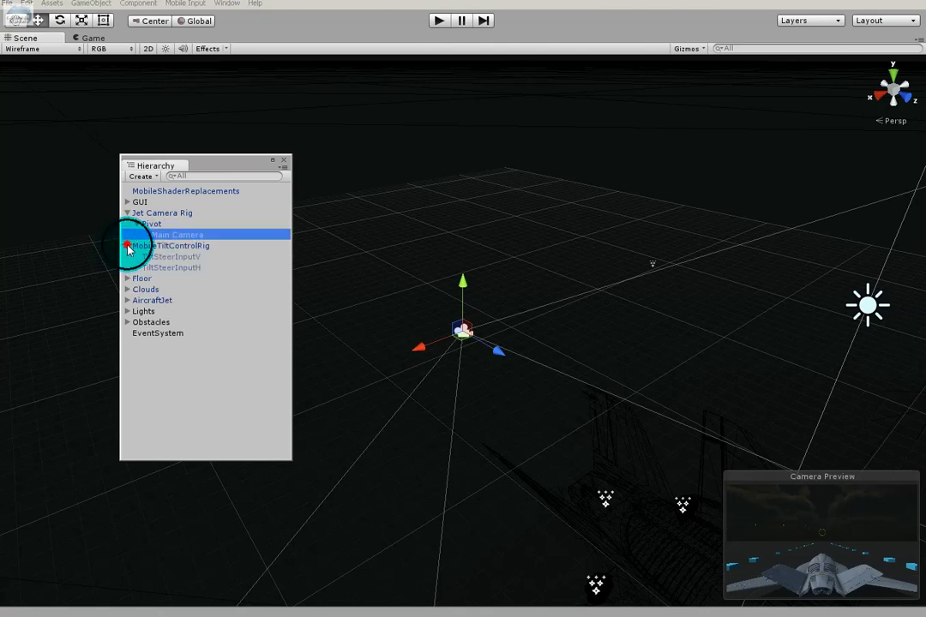
left_click(219, 248)
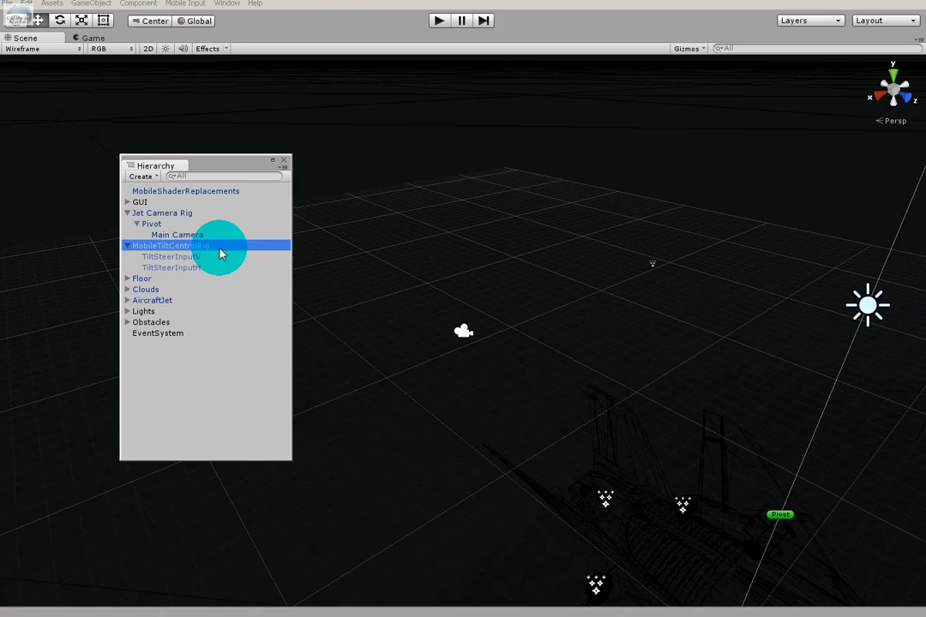
left_click(212, 257)
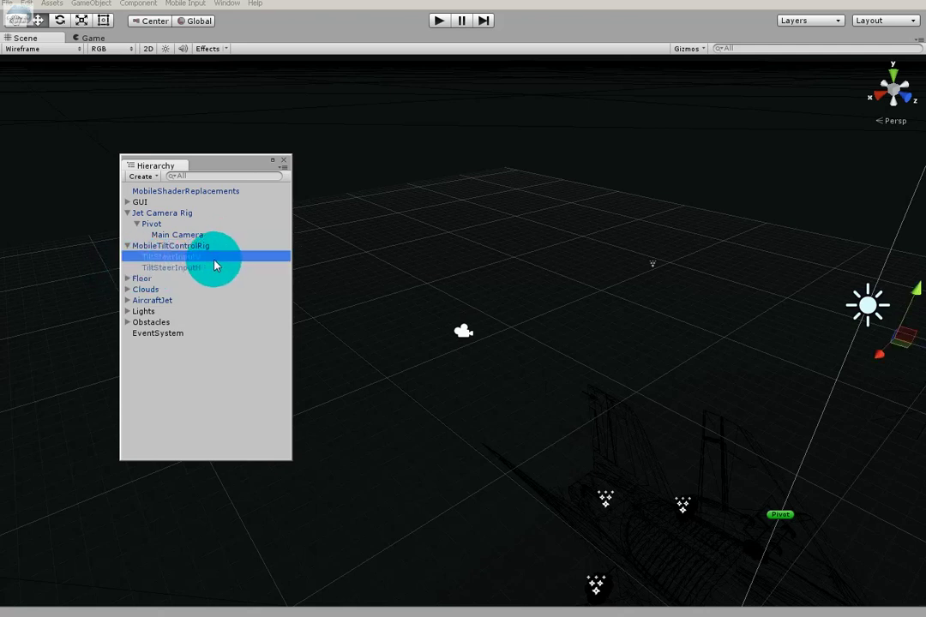
double_click(216, 262)
left_click(201, 271)
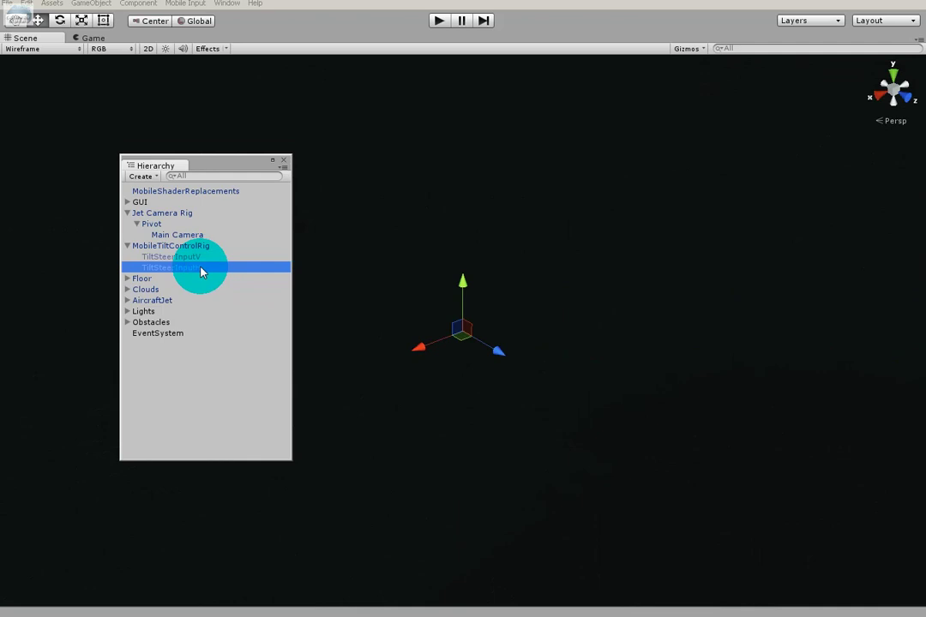
left_click(128, 279)
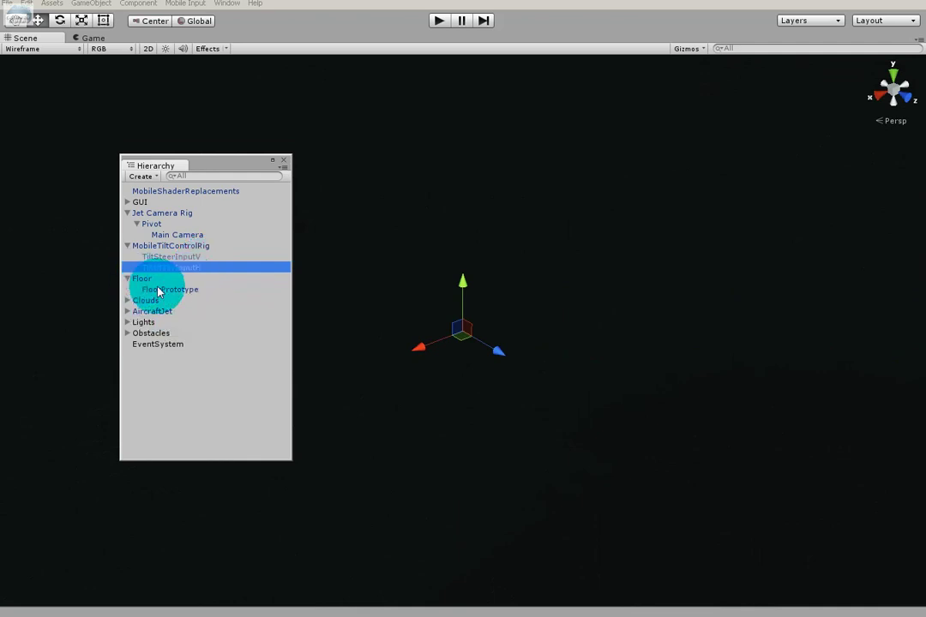
Frame Floor, check FloorPrototype, reselect Floor, and zoom in on its wireframe grid plane.
double_click(150, 279)
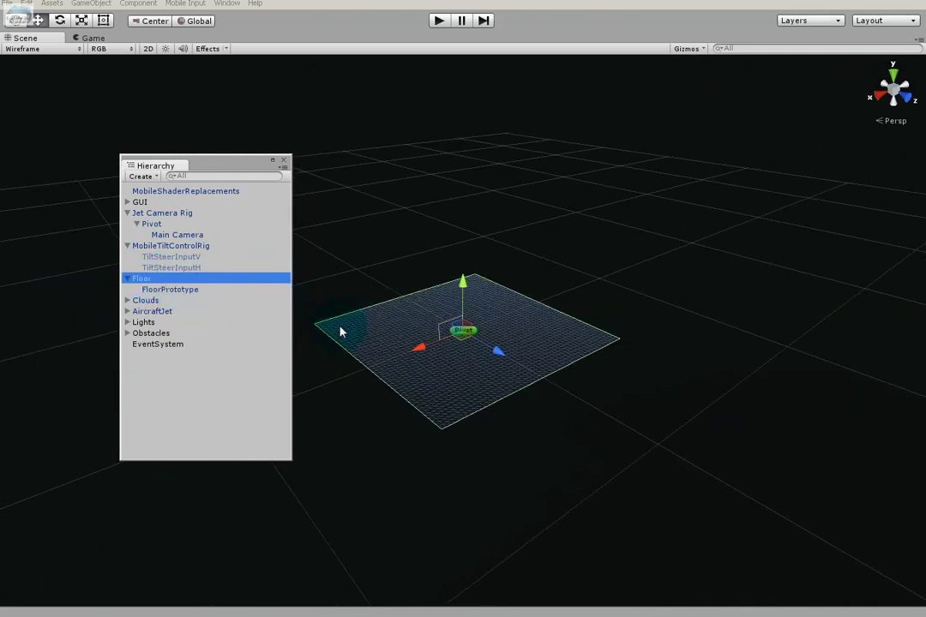
left_click(168, 291)
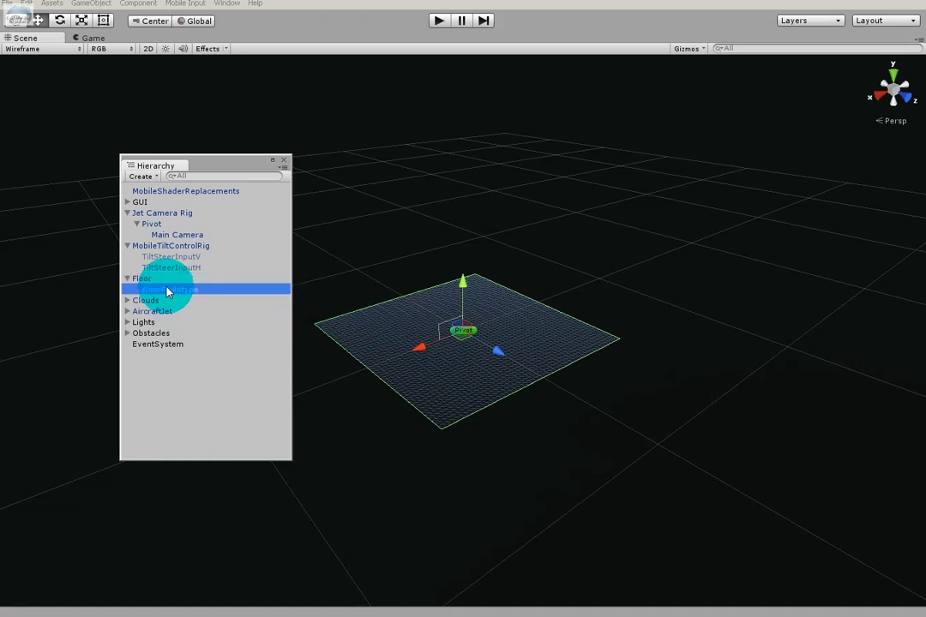
left_click(154, 279)
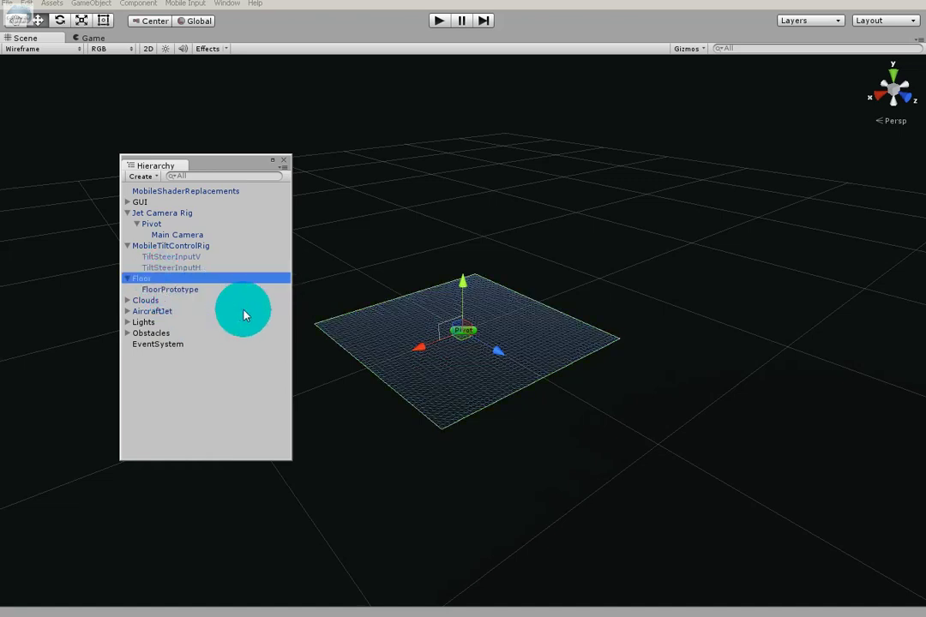
scroll(391, 343, "up", 3)
scroll(390, 343, "up", 2)
scroll(390, 343, "up", 2)
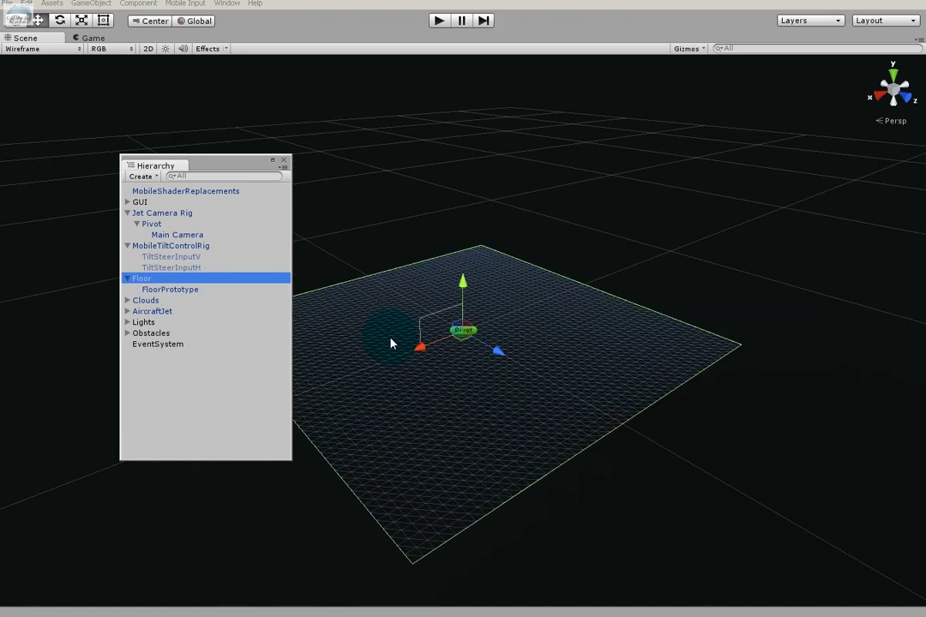
Open a floating Inspector beside the scene and select FloorPrototype to show its Grid material tiled 50×50.
left_click(227, 4)
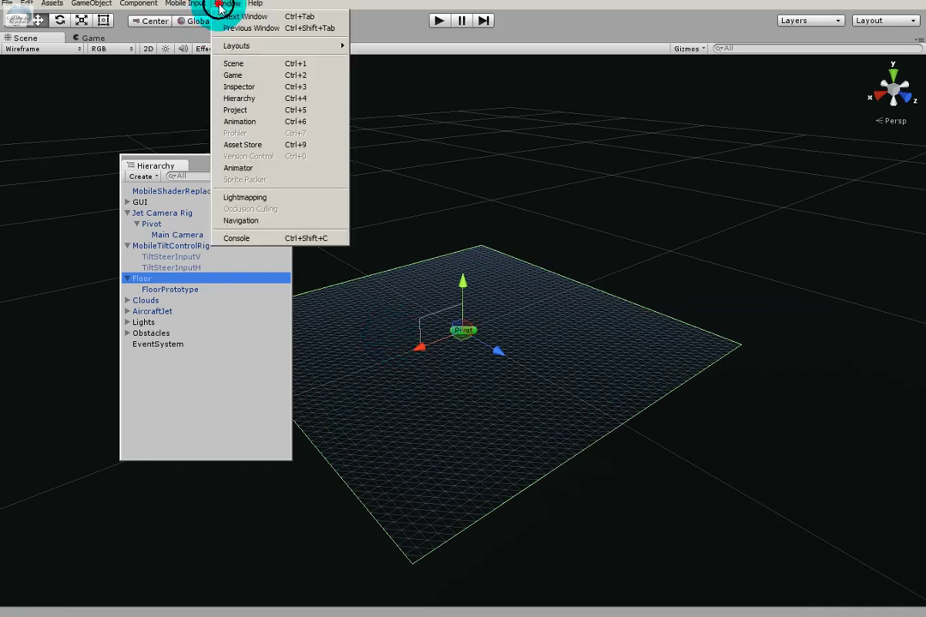
left_click(268, 87)
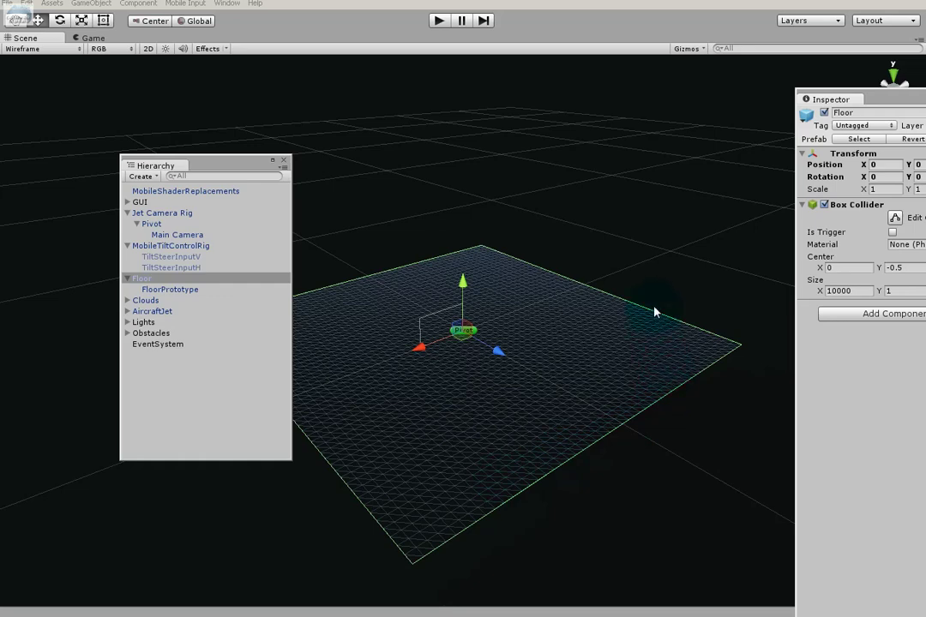
mouse_move(846, 99)
left_mouse_down()
mouse_move(665, 102)
mouse_move(725, 214)
left_mouse_up()
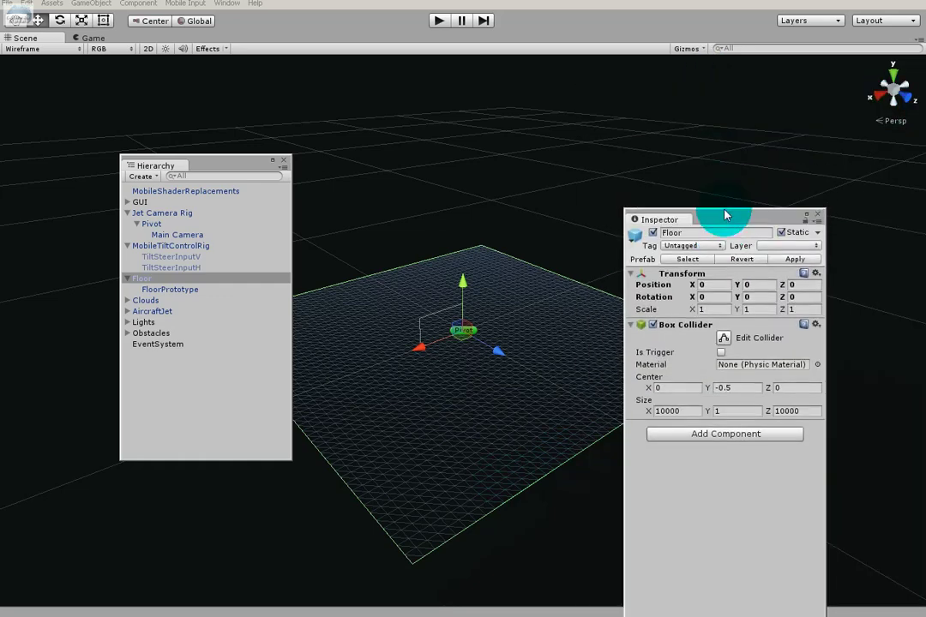
left_click_drag(725, 215, 758, 165)
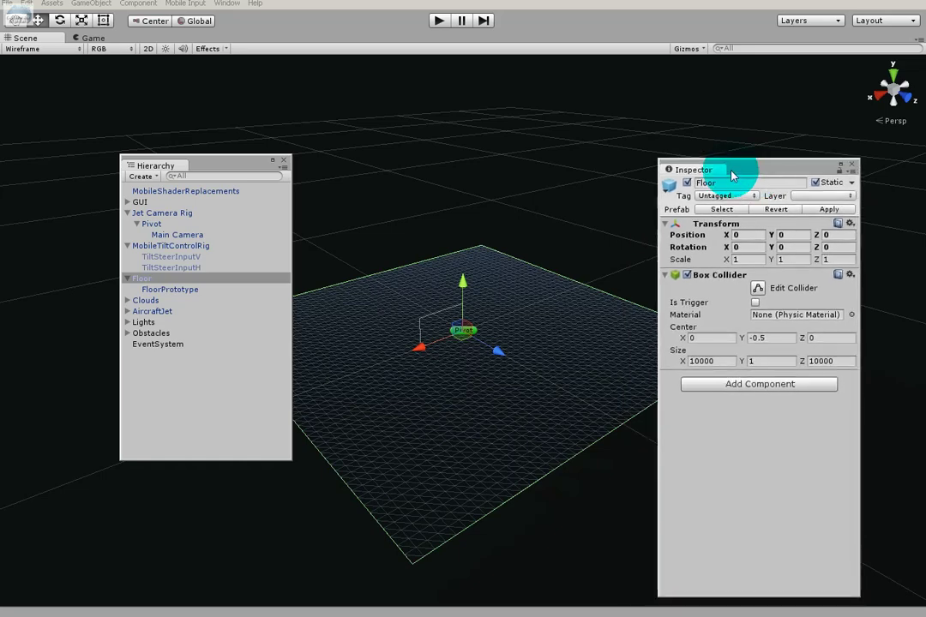
left_click(162, 290)
Select Clouds, expanded to CloudParticles, and orbit to a low angle on its outline box.
left_click(128, 301)
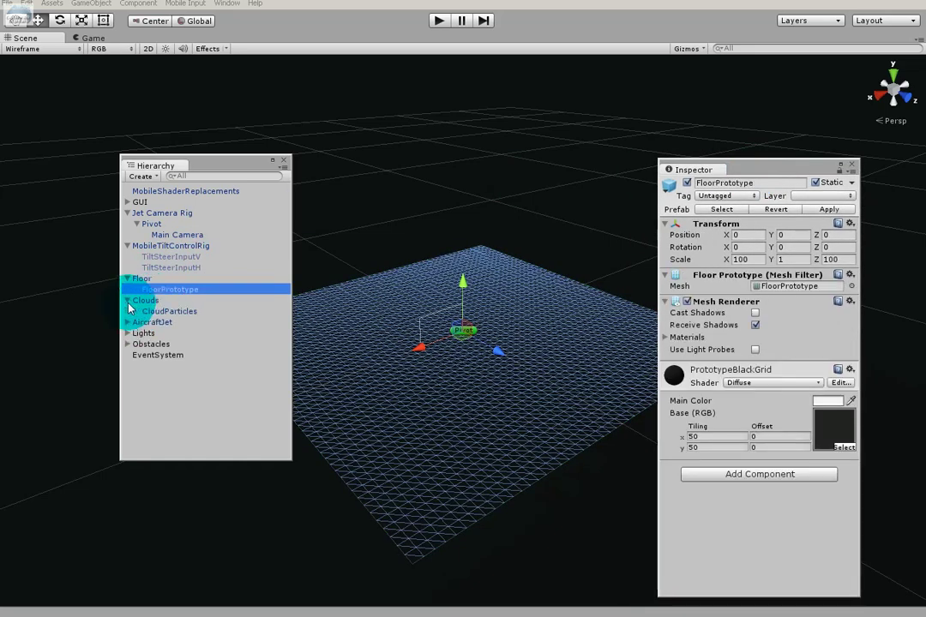
left_click(147, 302)
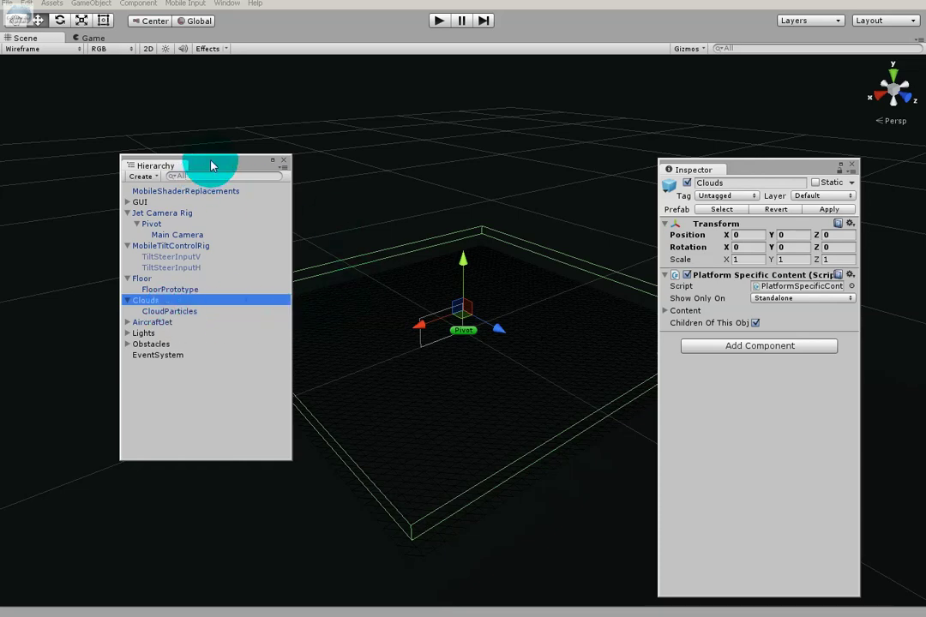
left_click_drag(211, 166, 103, 161)
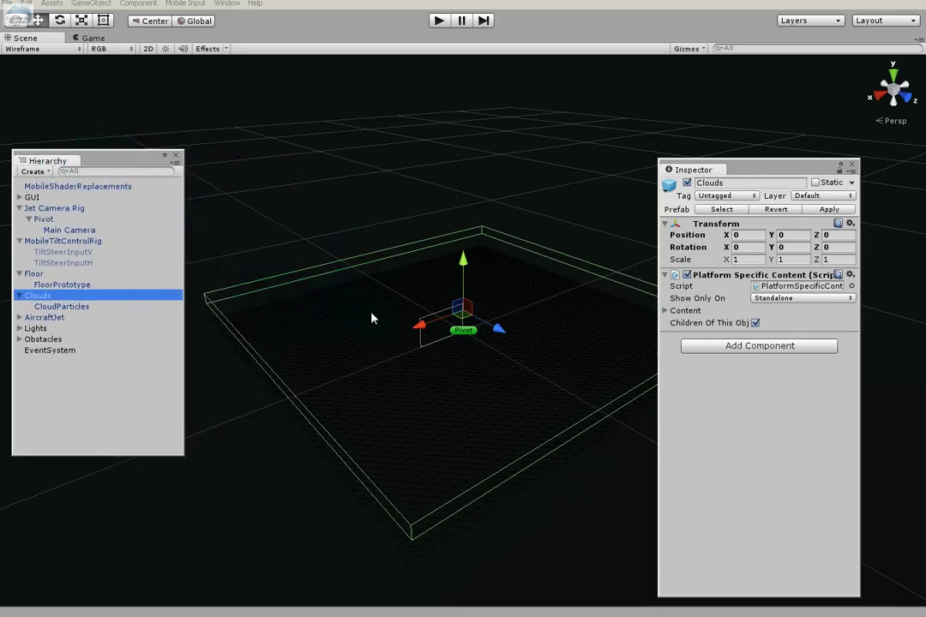
mouse_move(399, 358)
left_mouse_down("alt")
mouse_move(392, 222)
mouse_move(422, 306)
left_mouse_up("alt")
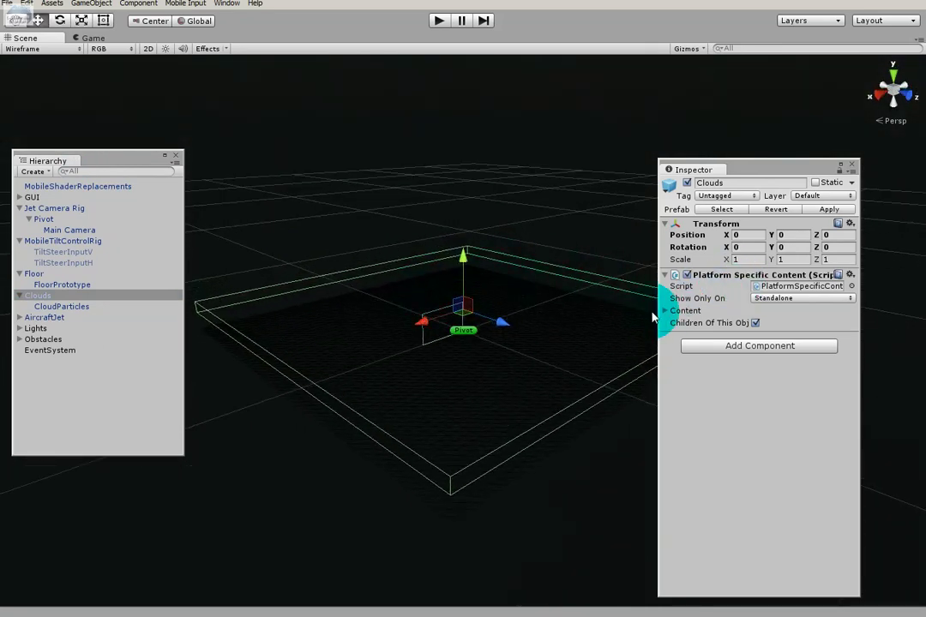
Highlight Clouds' Platform Specific Content script and check its empty Content list.
left_click(782, 289)
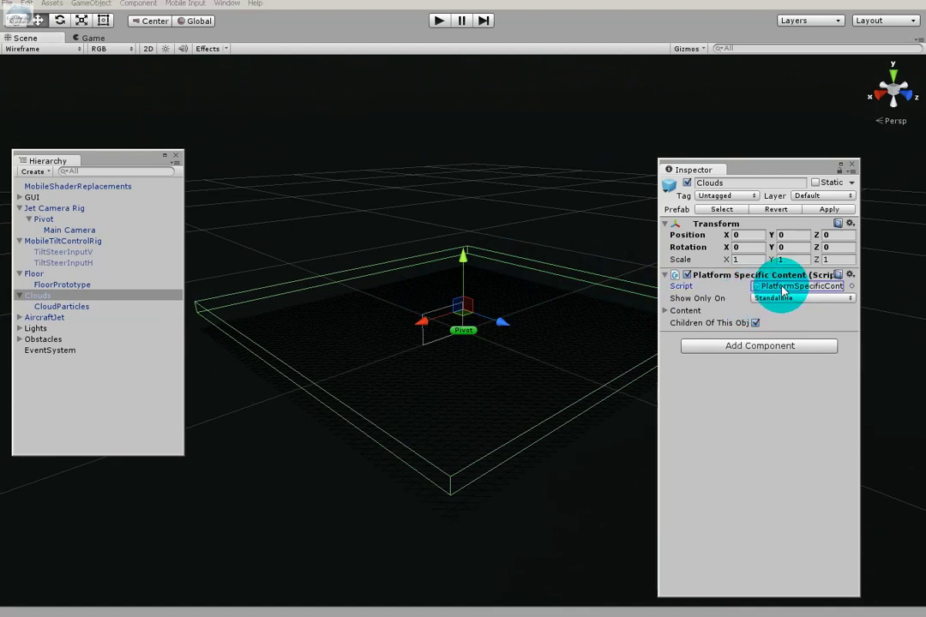
left_click(685, 312)
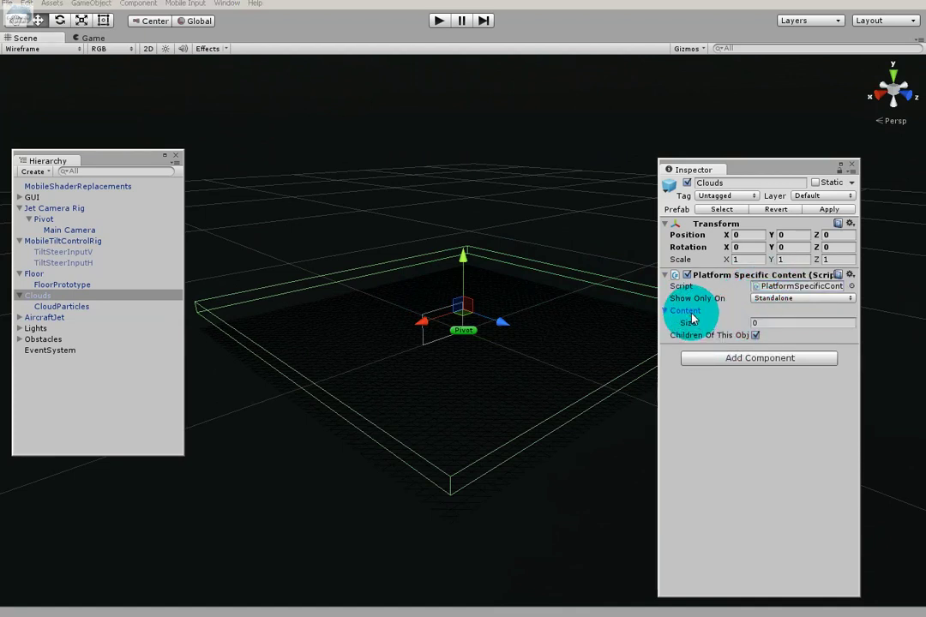
left_click(692, 316)
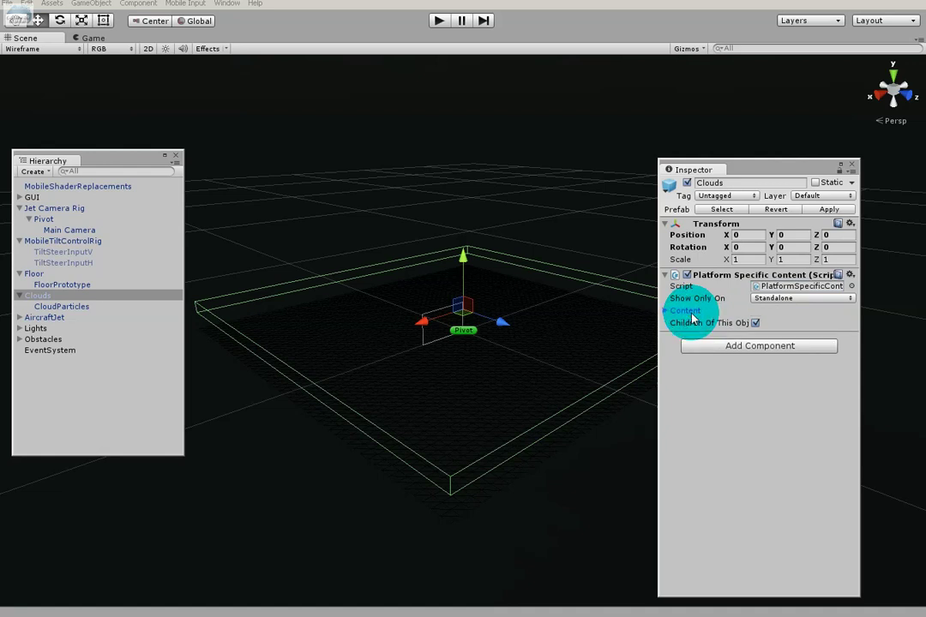
Inspect CloudParticles' particle system, noting Duration 2.00 and Start Size 1000.
left_click(51, 306)
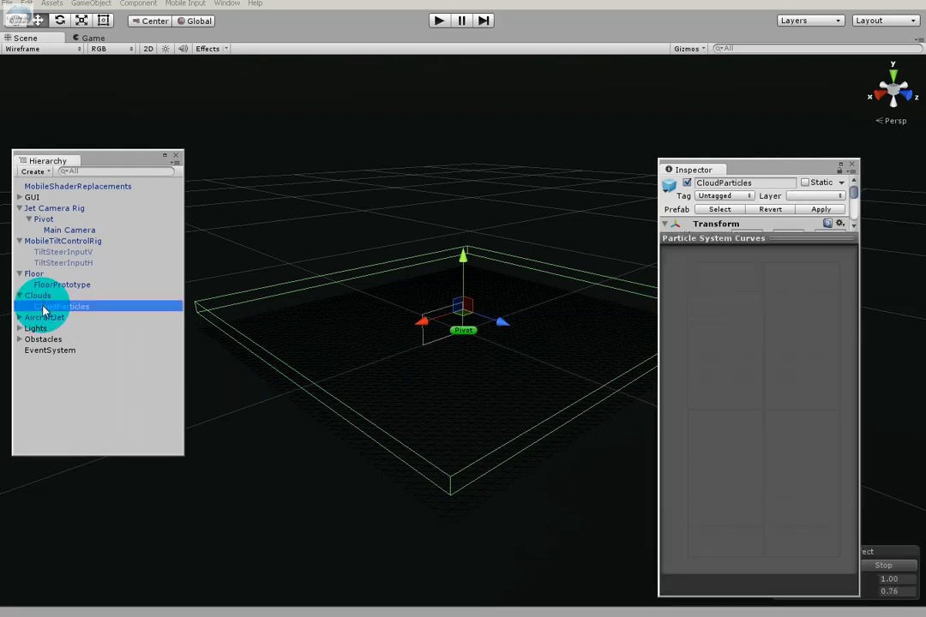
left_click_drag(695, 238, 708, 453)
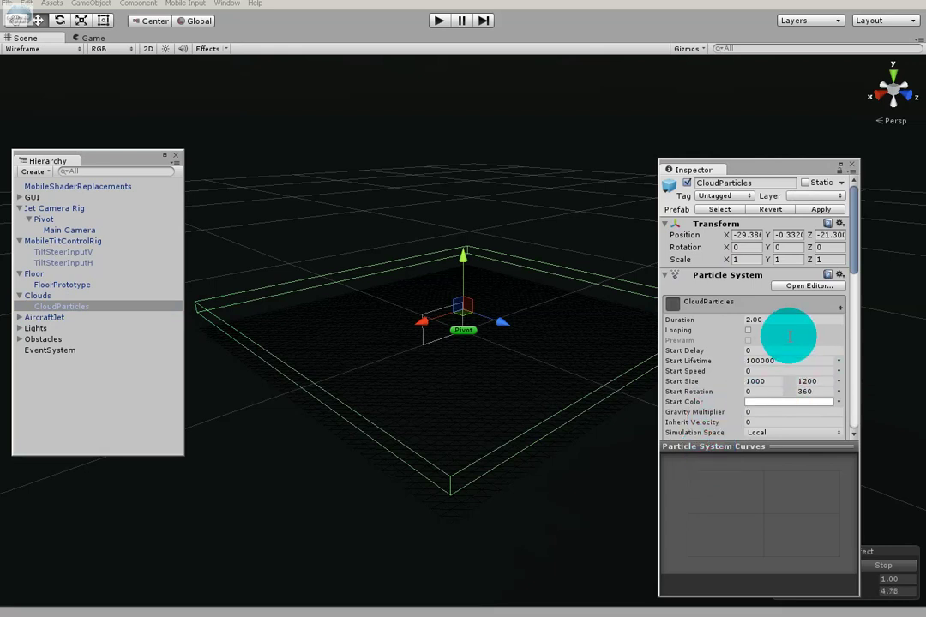
left_click(768, 320)
left_click(770, 383)
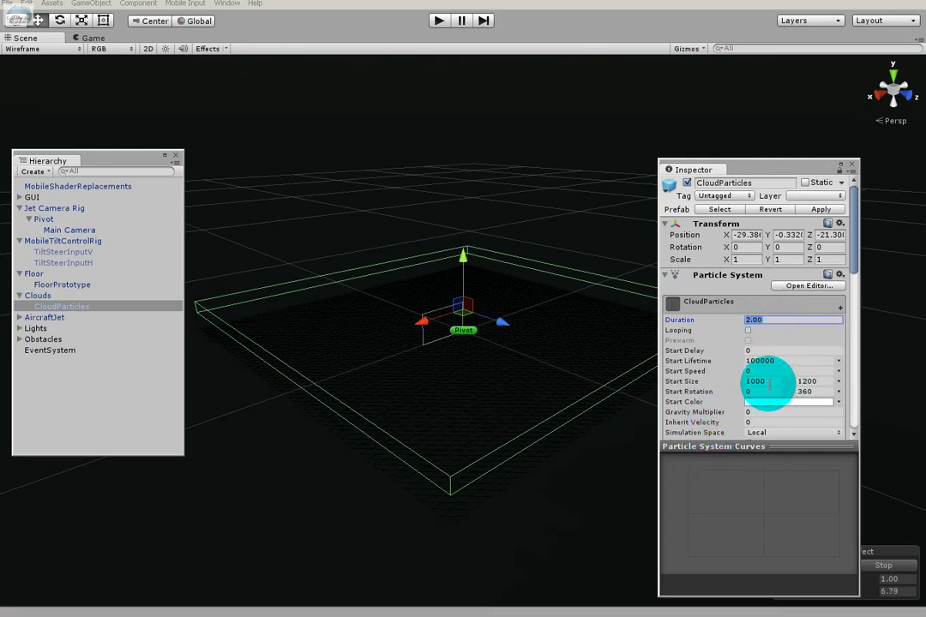
Scroll through the remaining cloud settings, then select AircraftJet to list its components.
scroll(769, 390, "down", 2)
scroll(769, 390, "down", 1)
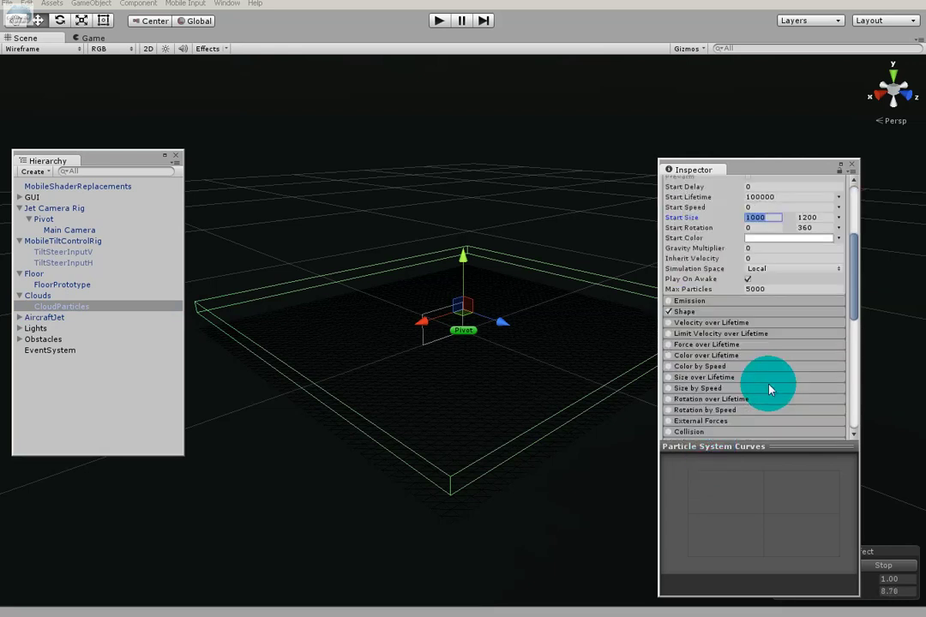
scroll(769, 390, "down", 3)
scroll(769, 390, "down", 2)
scroll(769, 390, "down", 4)
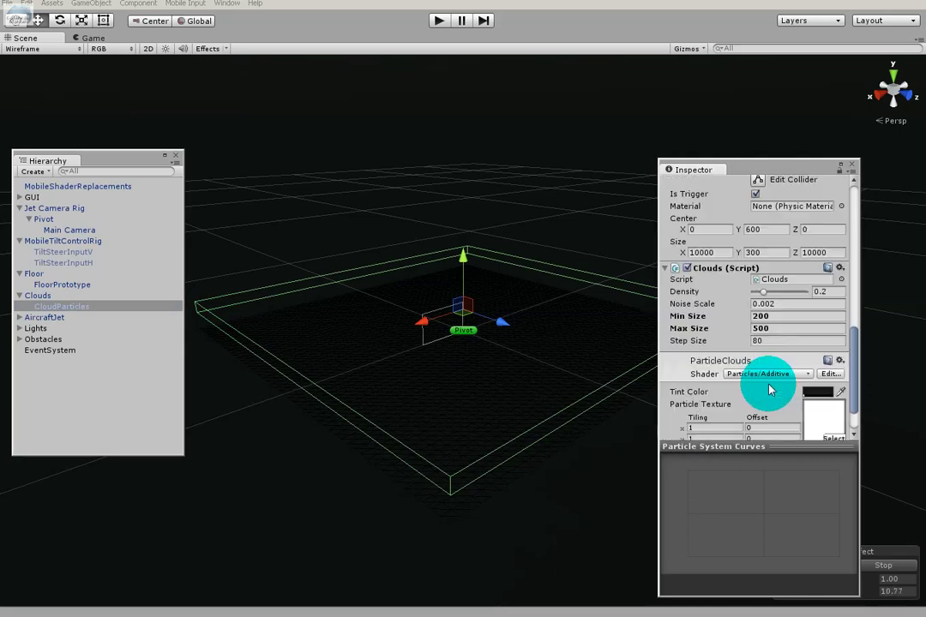
scroll(771, 378, "down", 1)
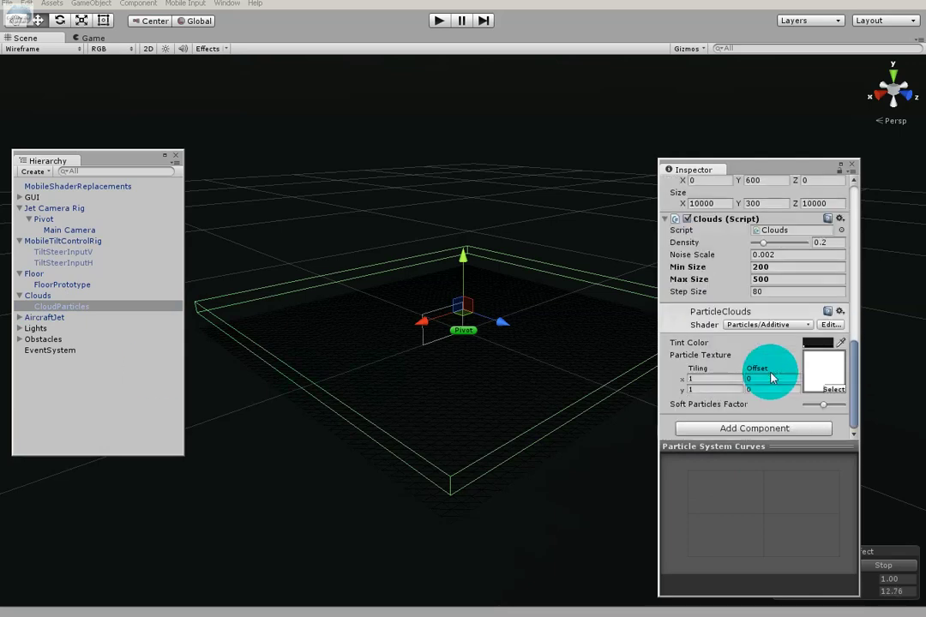
left_click(33, 319)
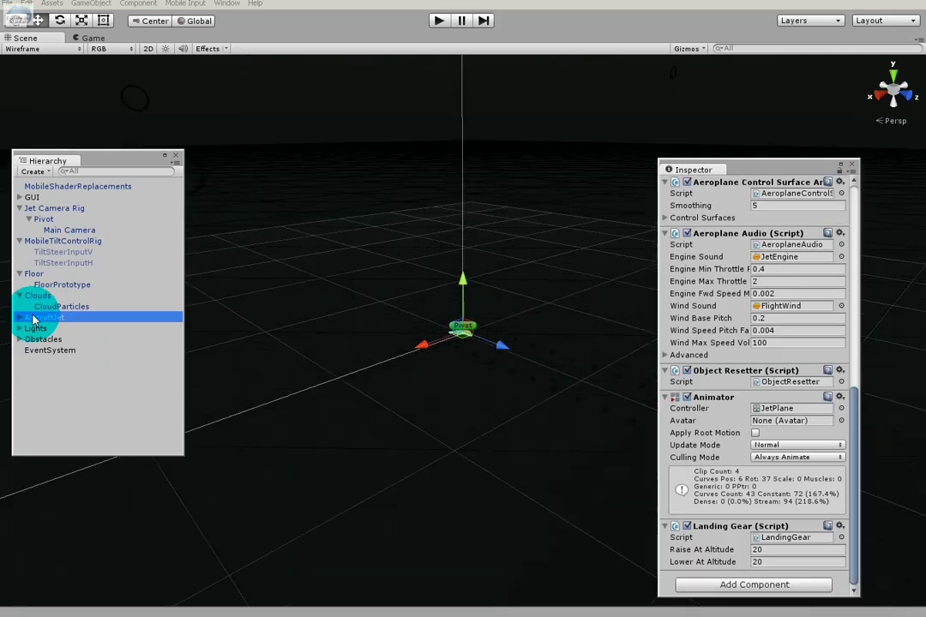
Frame the AircraftJet, move the Inspector to the right edge, and zoom in on the jet.
double_click(64, 319)
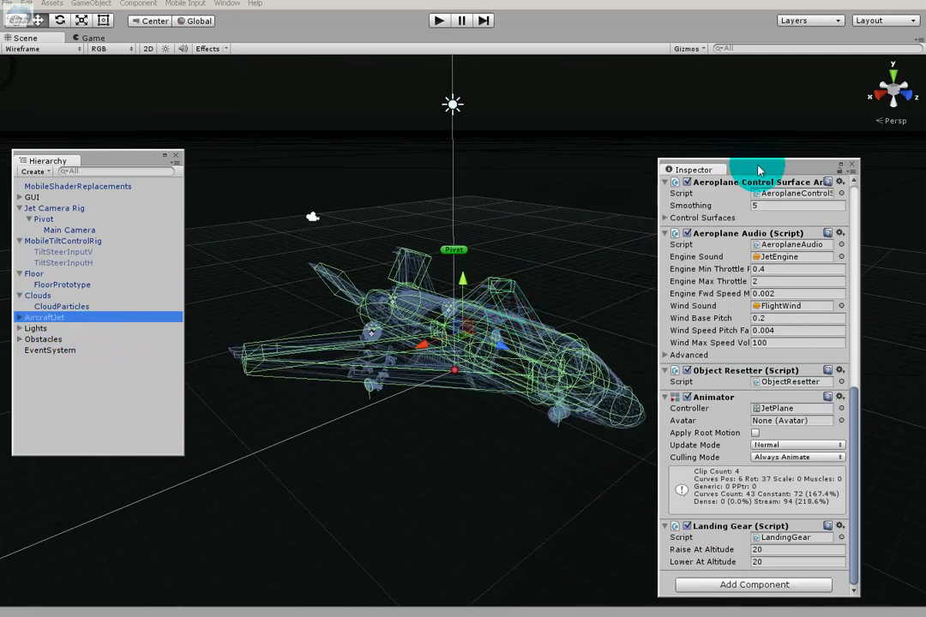
left_click_drag(759, 170, 863, 165)
scroll(566, 298, "up", 2)
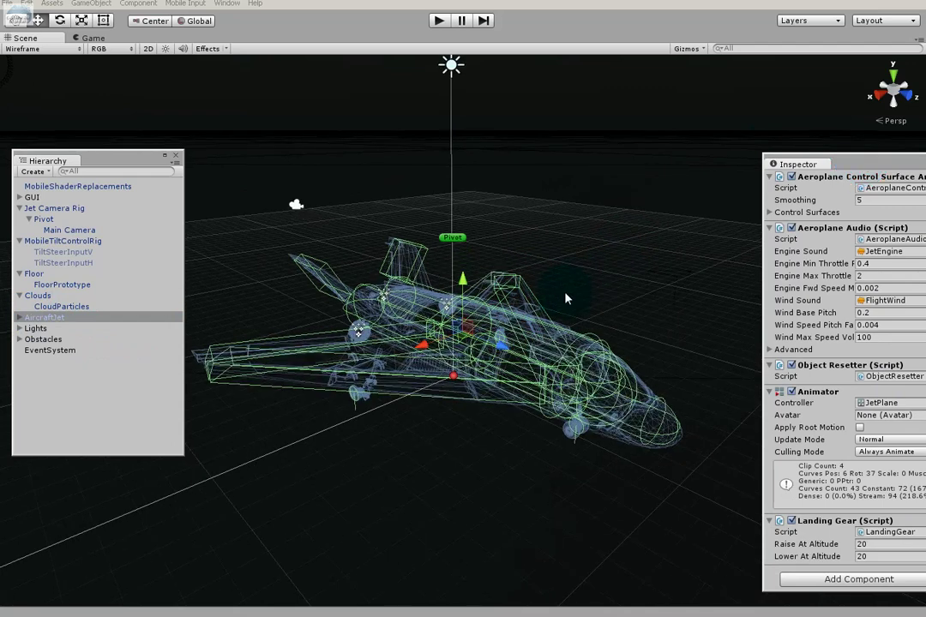
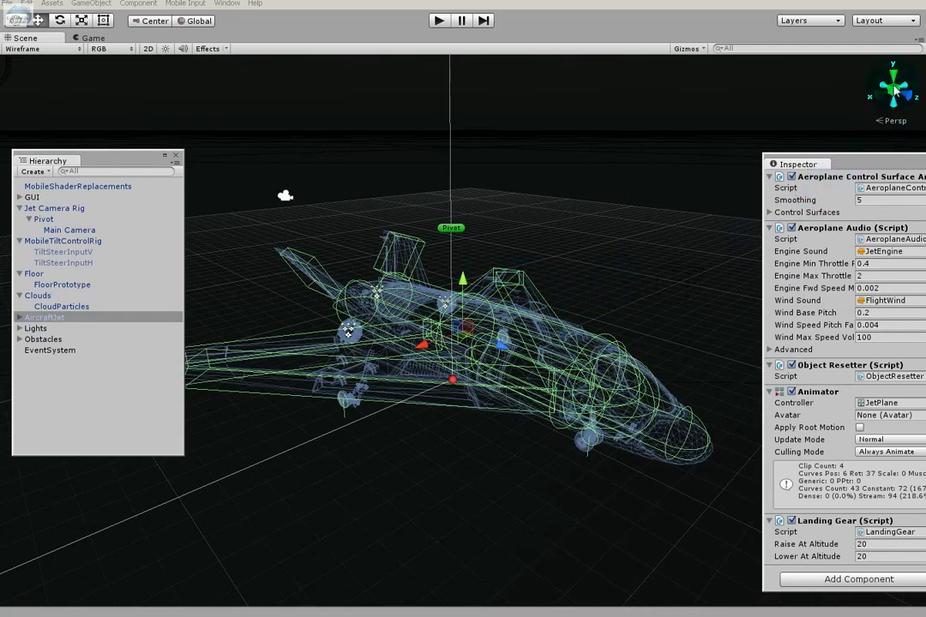
Switch the Scene to Top view and expand AircraftJet and AircraftFuselage in the Hierarchy.
left_click(893, 79)
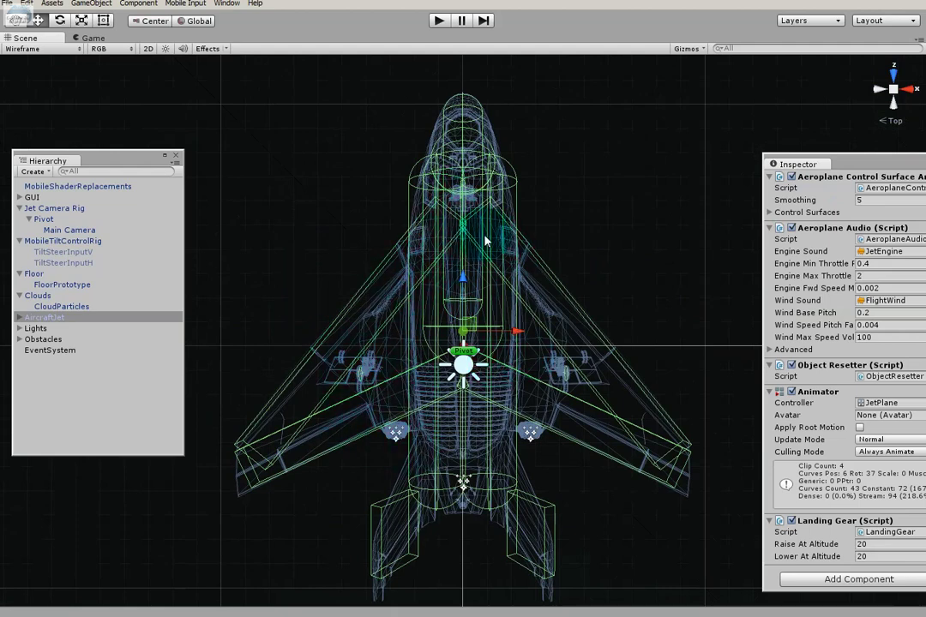
left_click(414, 181)
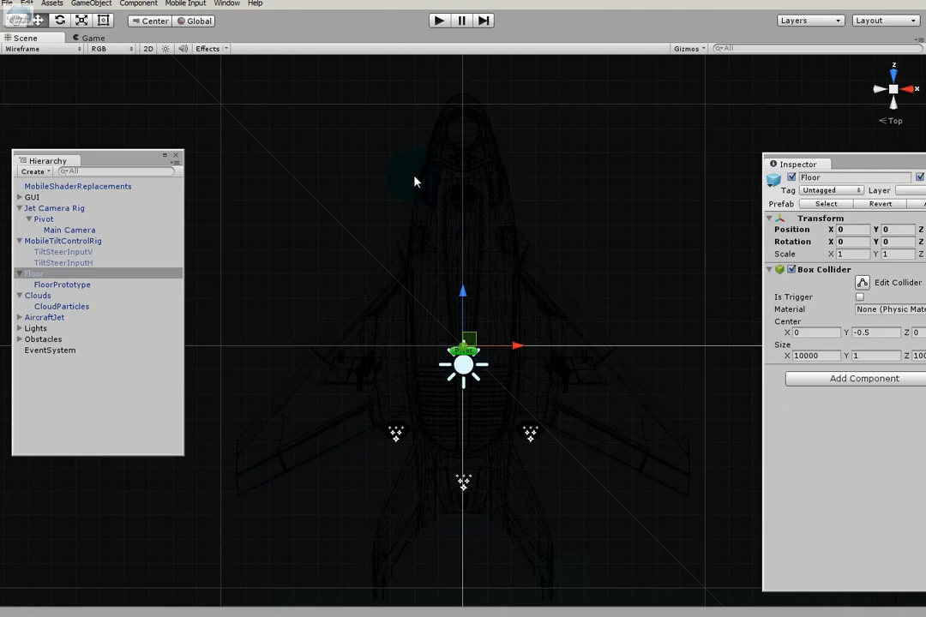
left_click(434, 261)
left_click(19, 318)
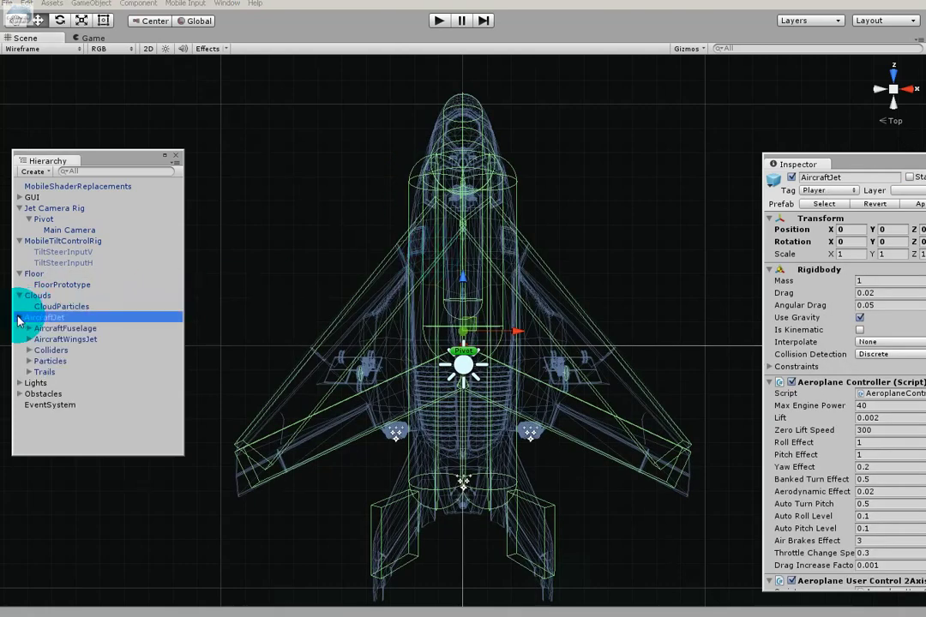
left_click(28, 328)
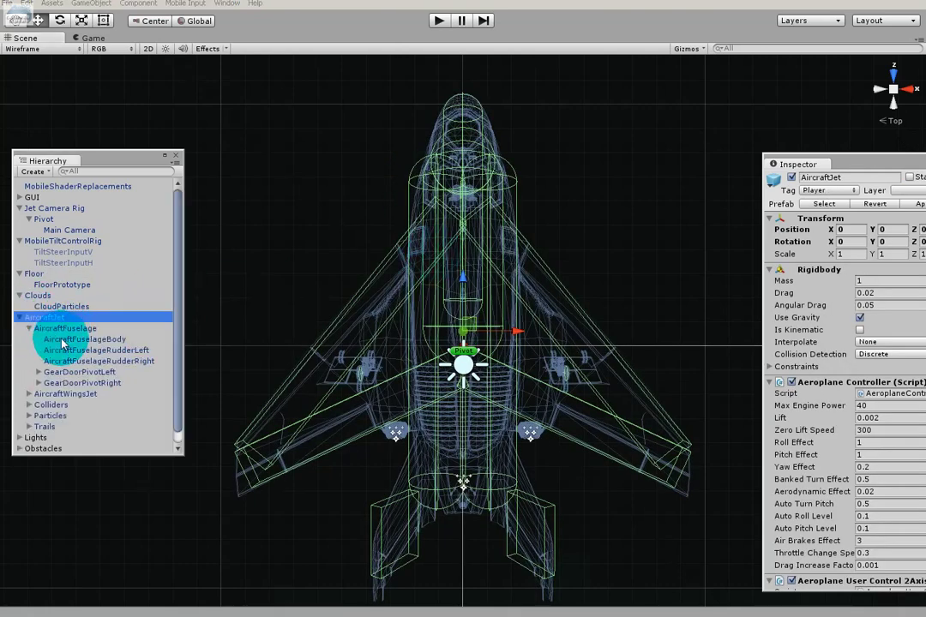
Inspect the fuselage body, the left rudder, and AircraftFuselageGearDoorLeft under GearDoorPivotLeft.
left_click(67, 341)
left_click(74, 351)
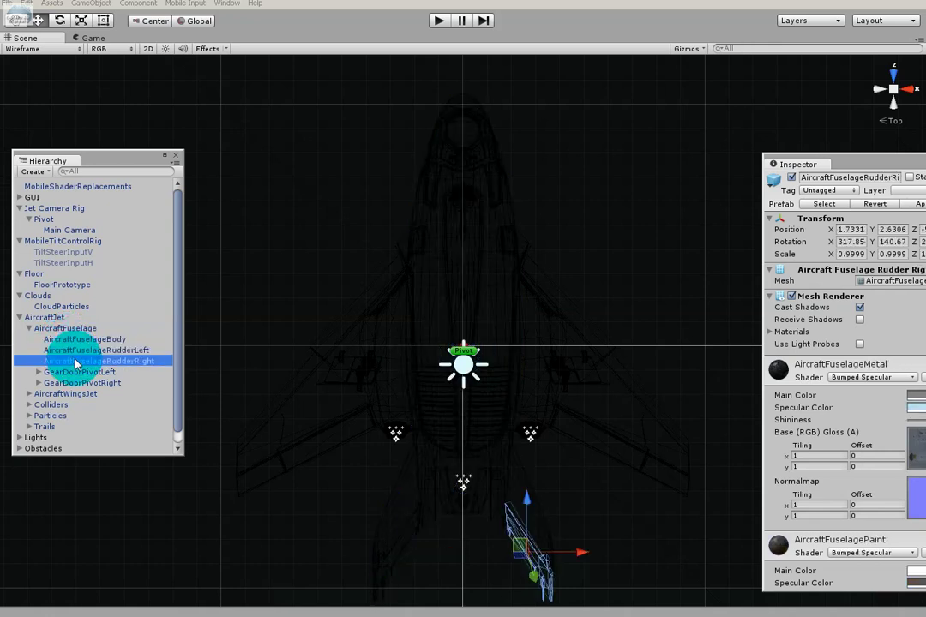
left_click(43, 372)
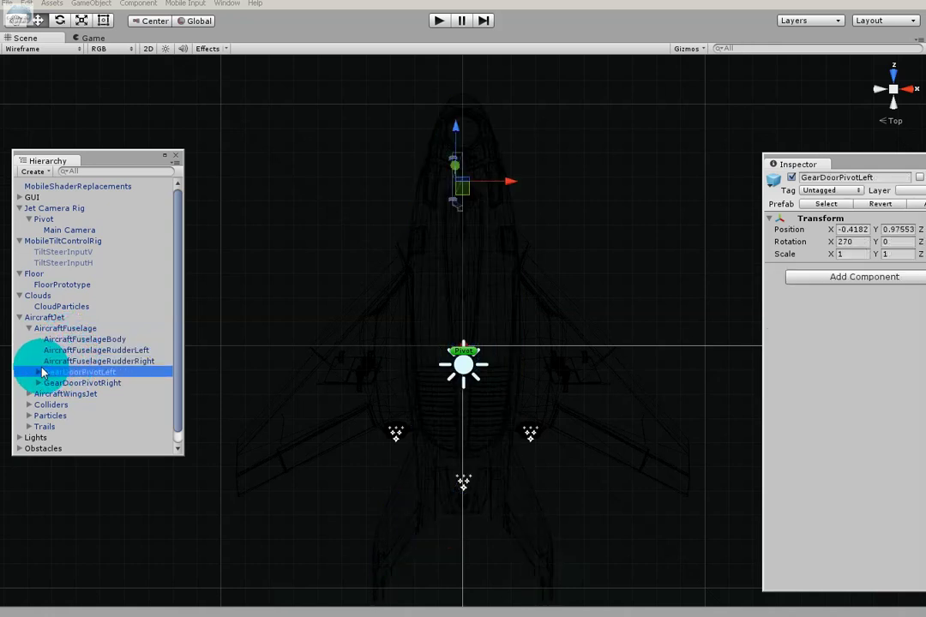
left_click(38, 372)
left_click(86, 383)
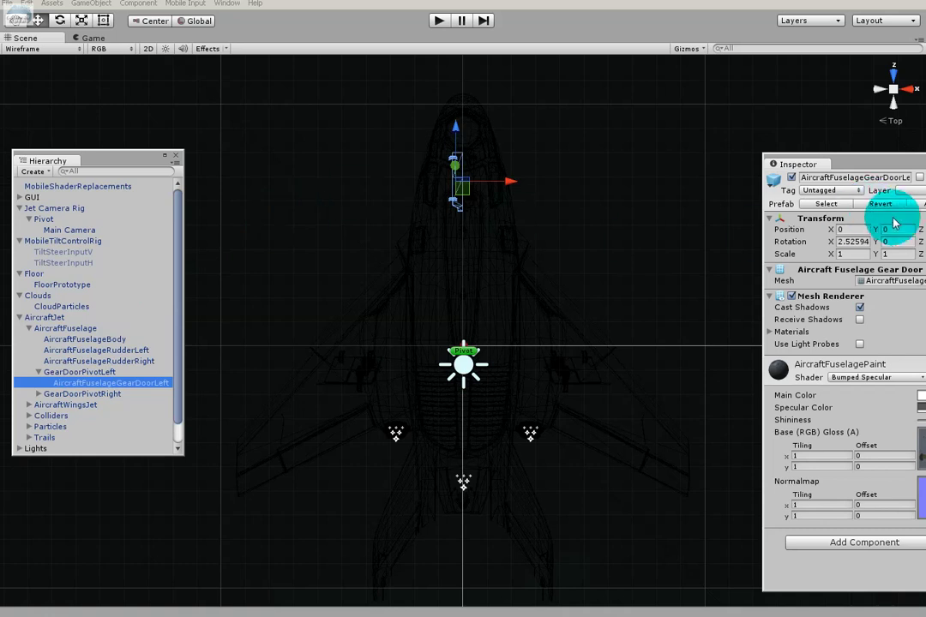
Widen the Inspector, expand GearDoorPivotRight, and inspect the right fuselage gear door.
left_click_drag(844, 162, 783, 155)
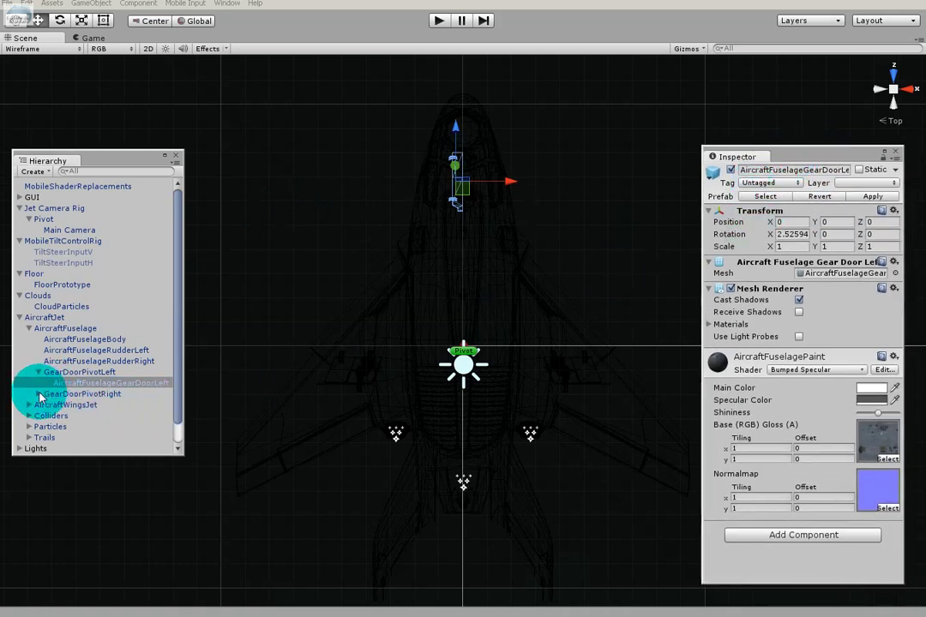
left_click(39, 394)
left_click(69, 404)
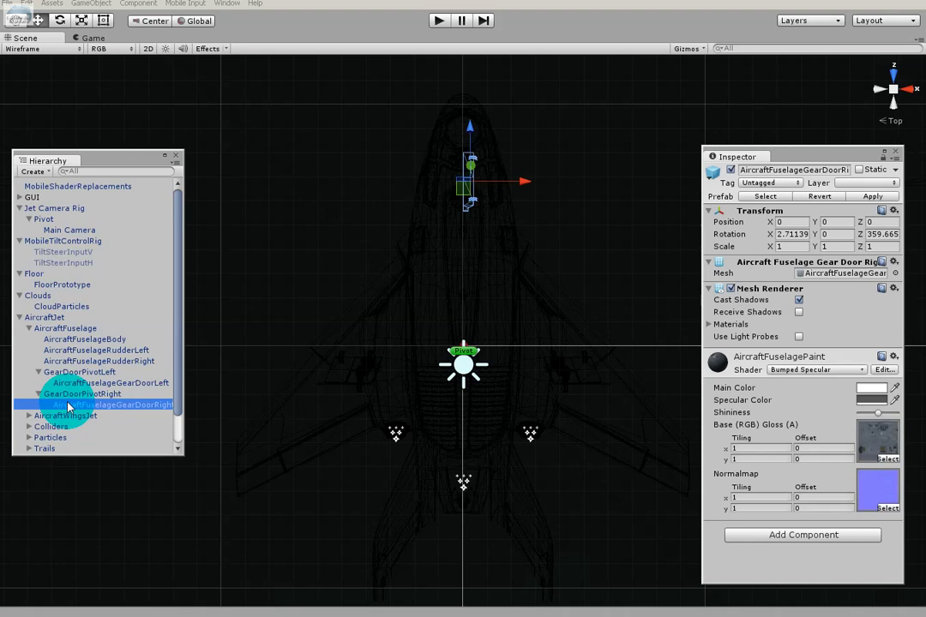
Go through AircraftWingsJet's front gear, wing, left aileron, doors and flap, then unfold AircraftWingsJetGearLeft.
left_click(30, 416)
left_click(53, 428)
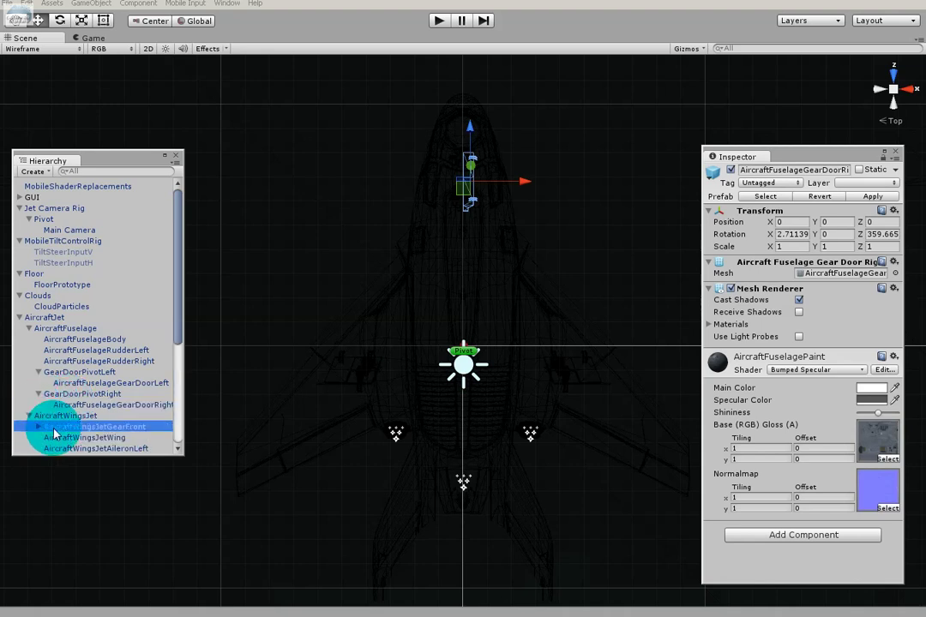
left_click(64, 437)
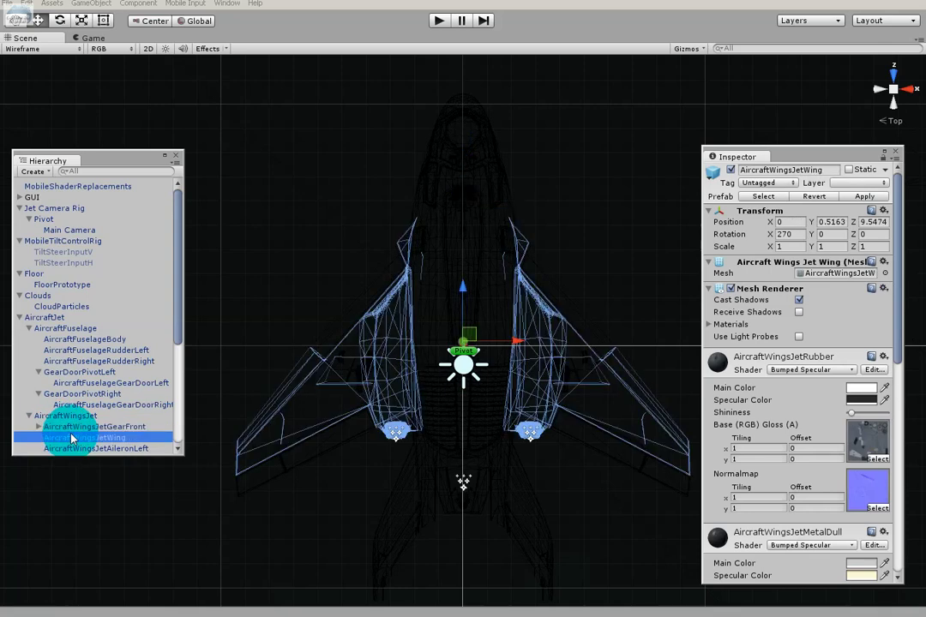
scroll(68, 429, "down", 3)
left_click(89, 367)
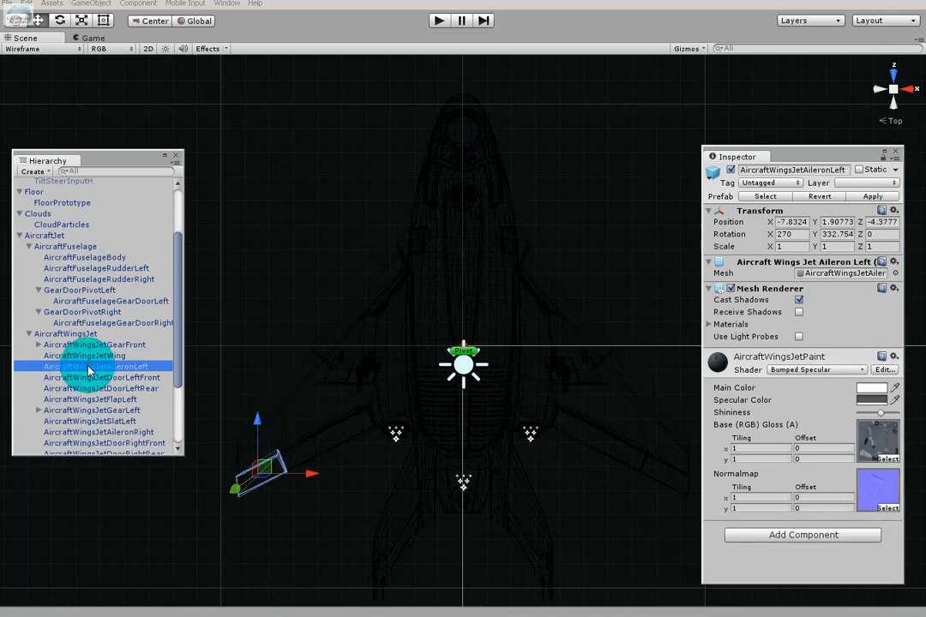
left_click(86, 378)
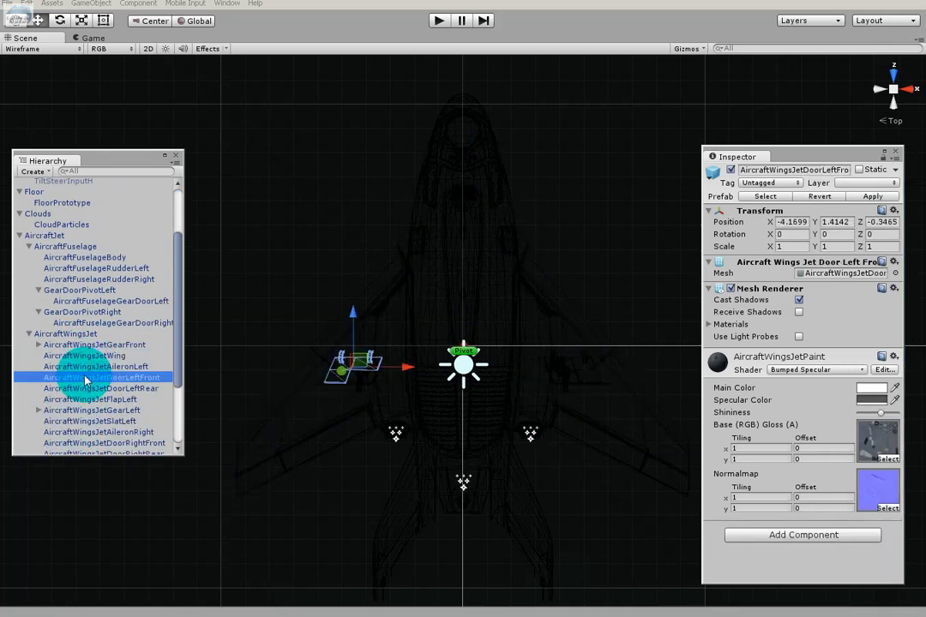
left_click(84, 389)
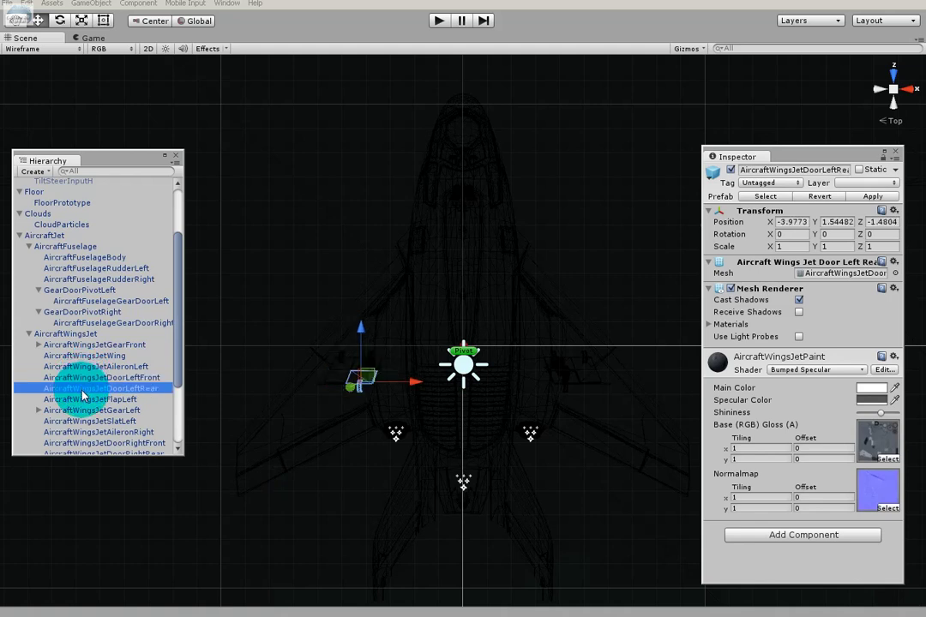
left_click(81, 400)
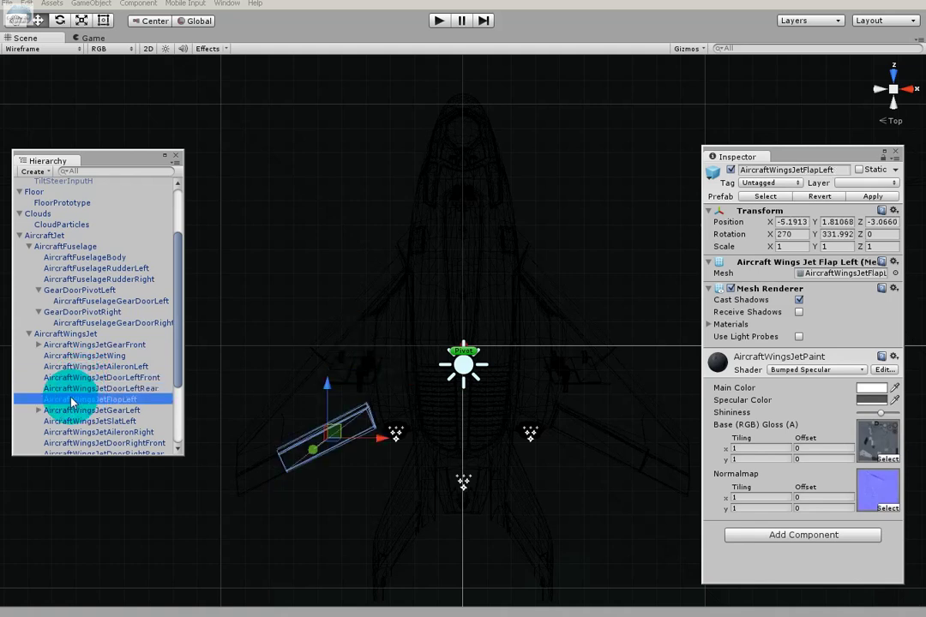
scroll(52, 410, "down", 3)
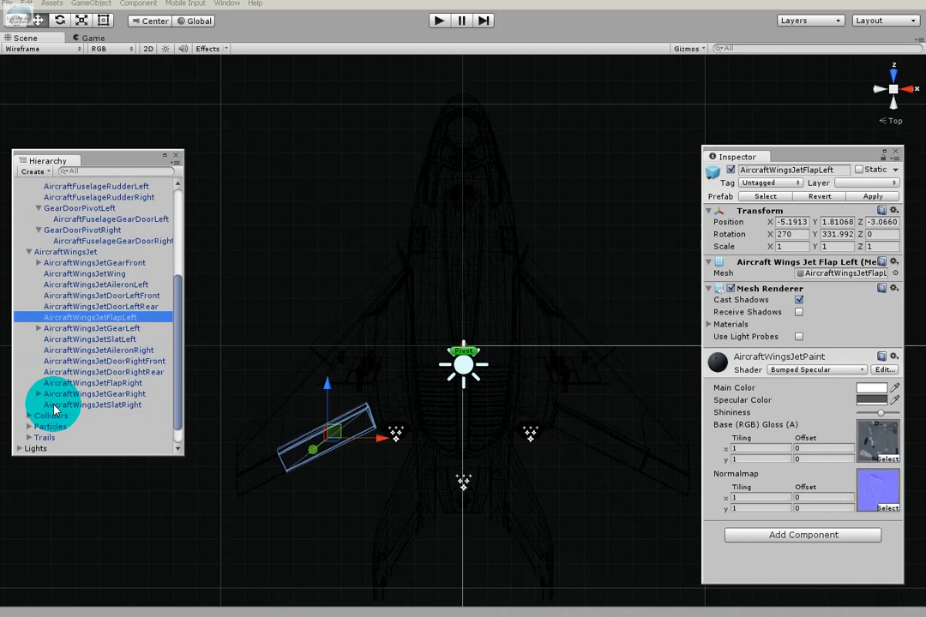
left_click(37, 330)
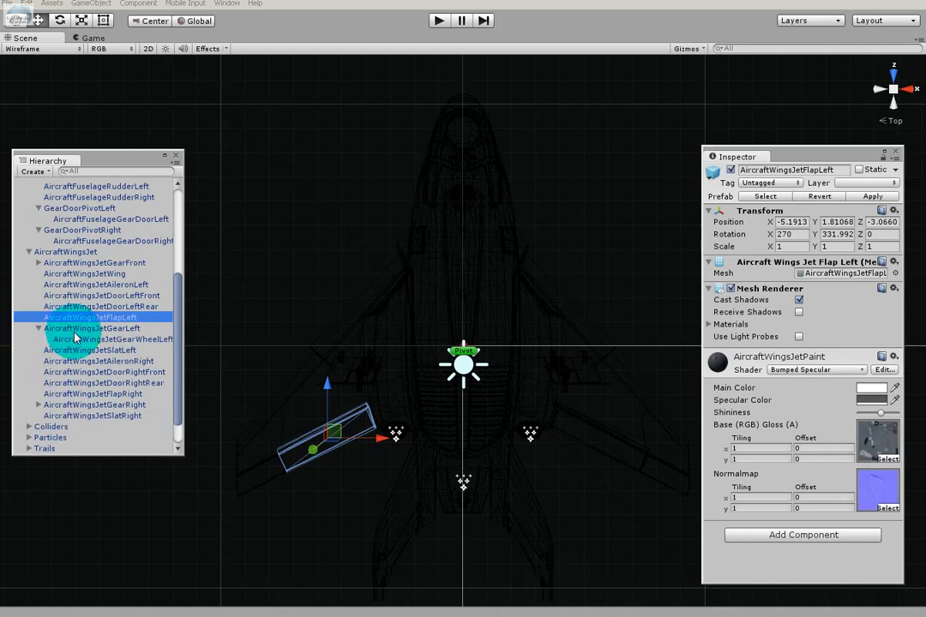
Zoom the Scene view close on the AircraftWingsJetFlapLeft flap and set the draw mode to Wireframe.
left_click(17, 20)
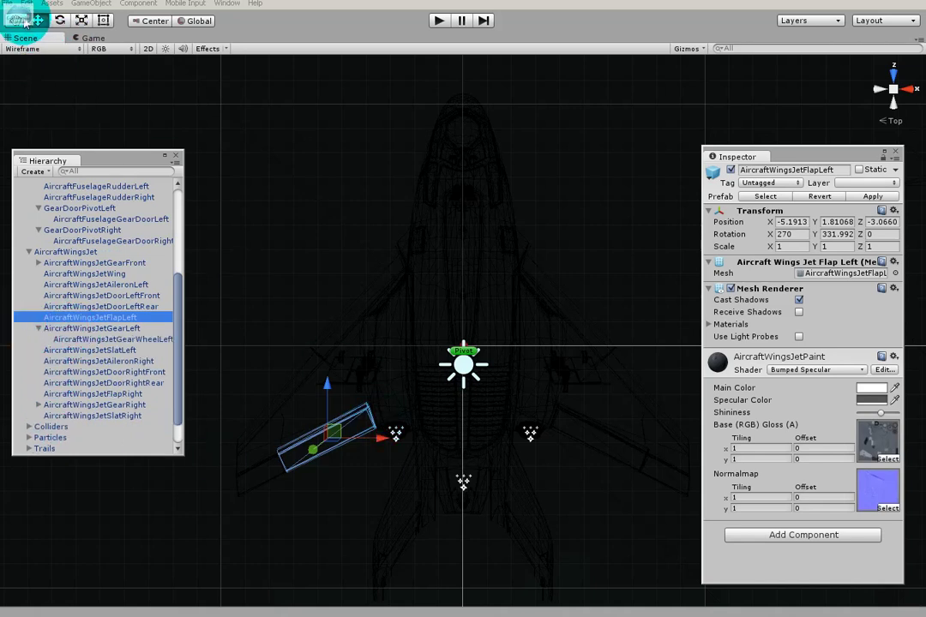
scroll(377, 337, "up", 3)
scroll(366, 385, "up", 3)
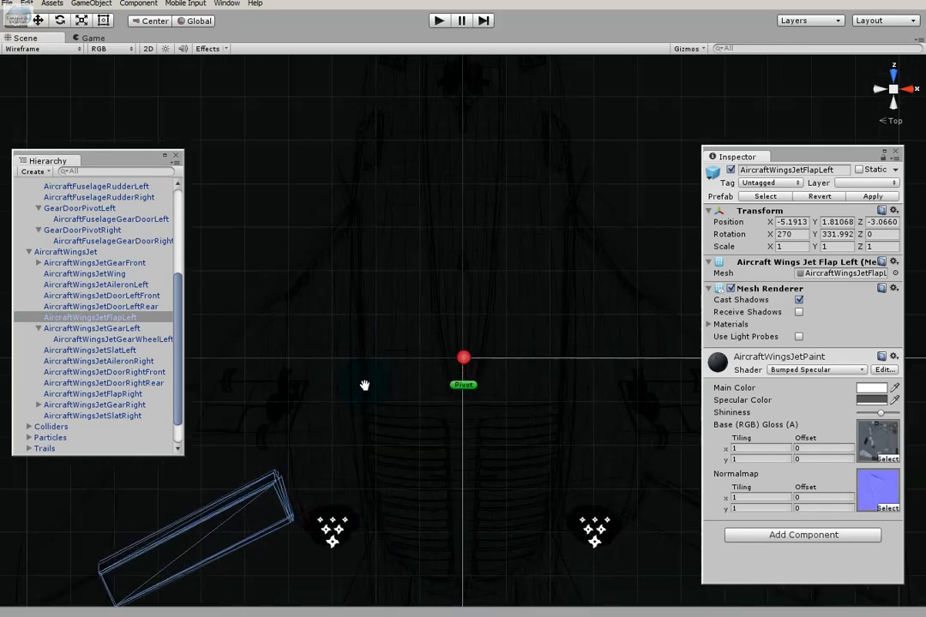
left_click_drag(414, 378, 472, 308)
scroll(393, 368, "up", 2)
scroll(359, 403, "up", 1)
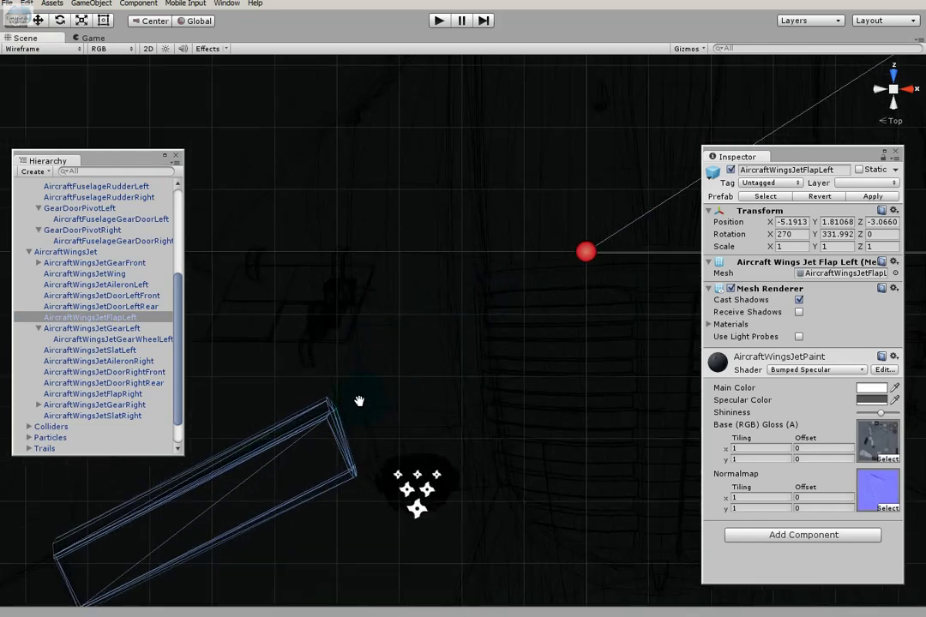
left_click_drag(359, 404, 540, 282)
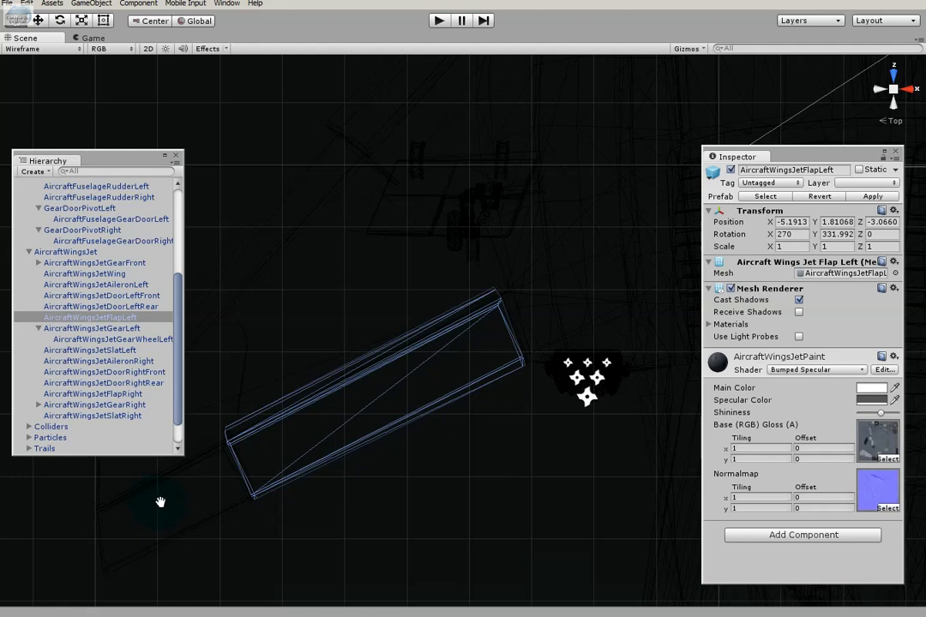
left_click(54, 49)
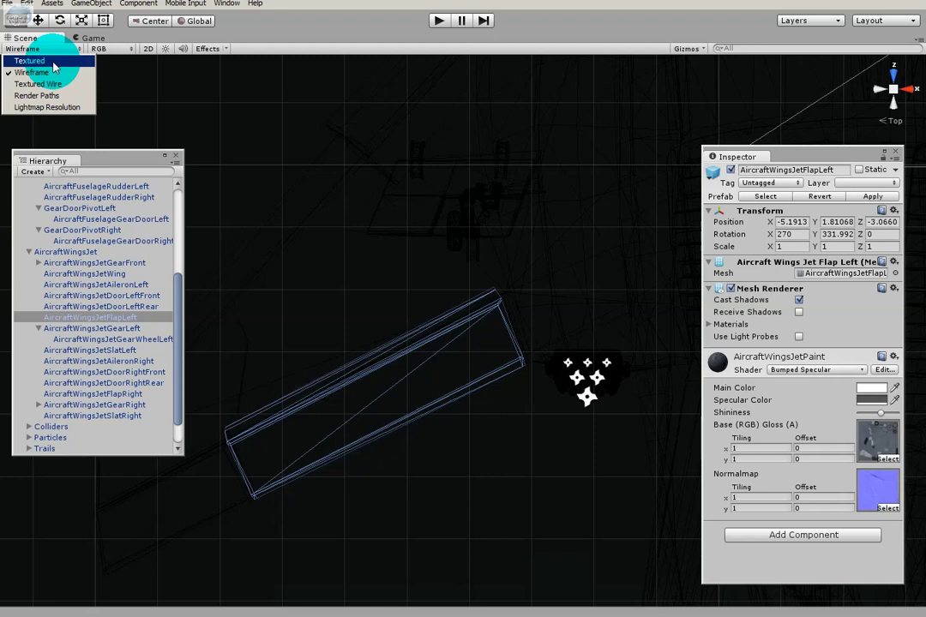
Return the Scene to Textured mode, select the left aileron and flap, and pan to the right wing.
left_click(54, 61)
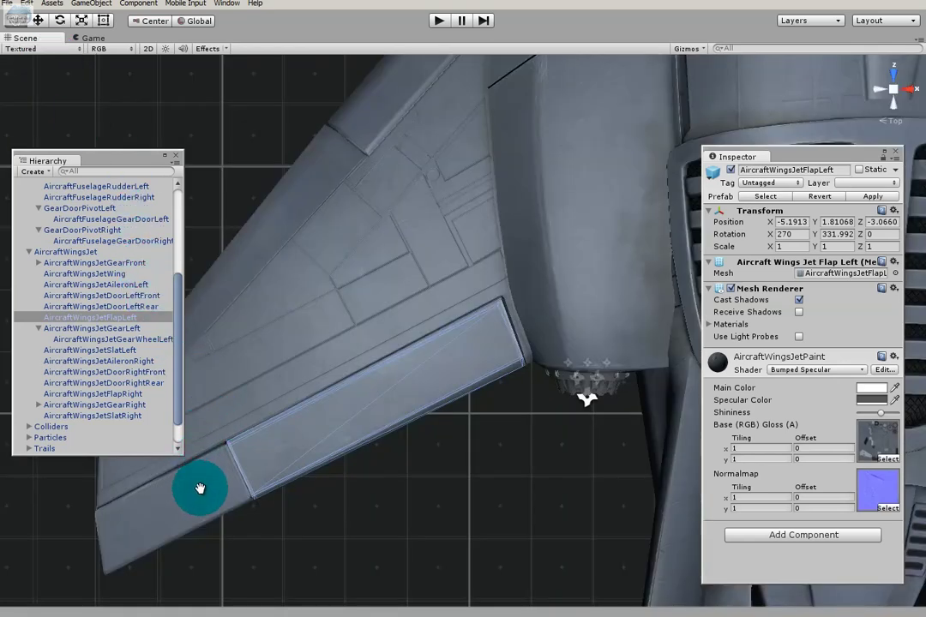
left_click(176, 508)
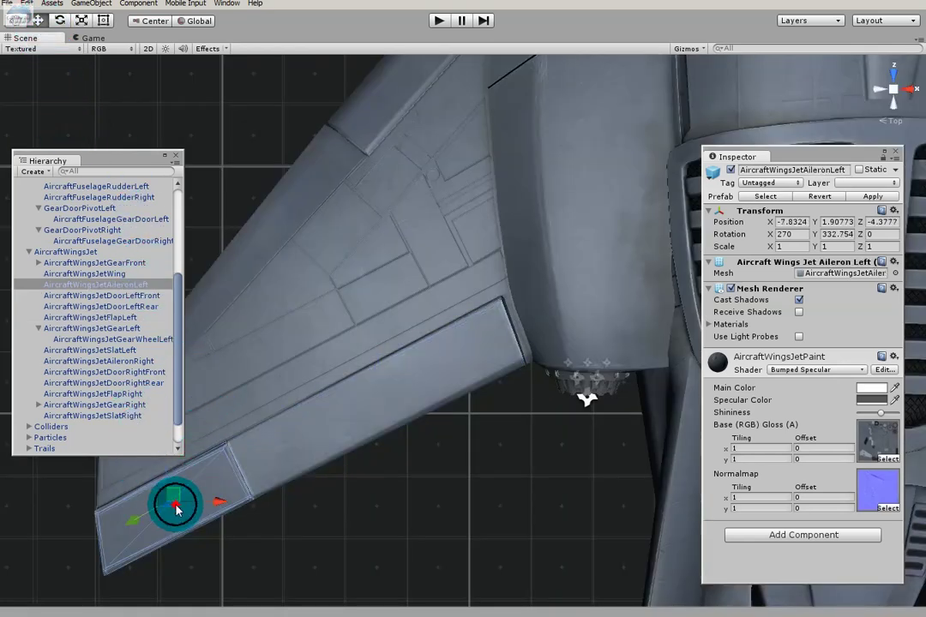
left_click(309, 457)
left_click(182, 490)
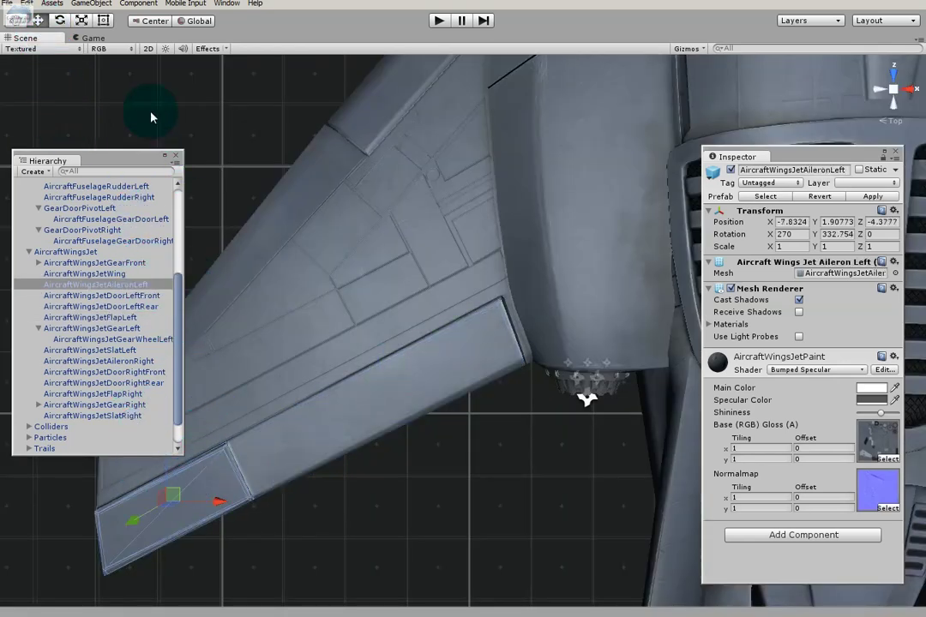
left_click(19, 21)
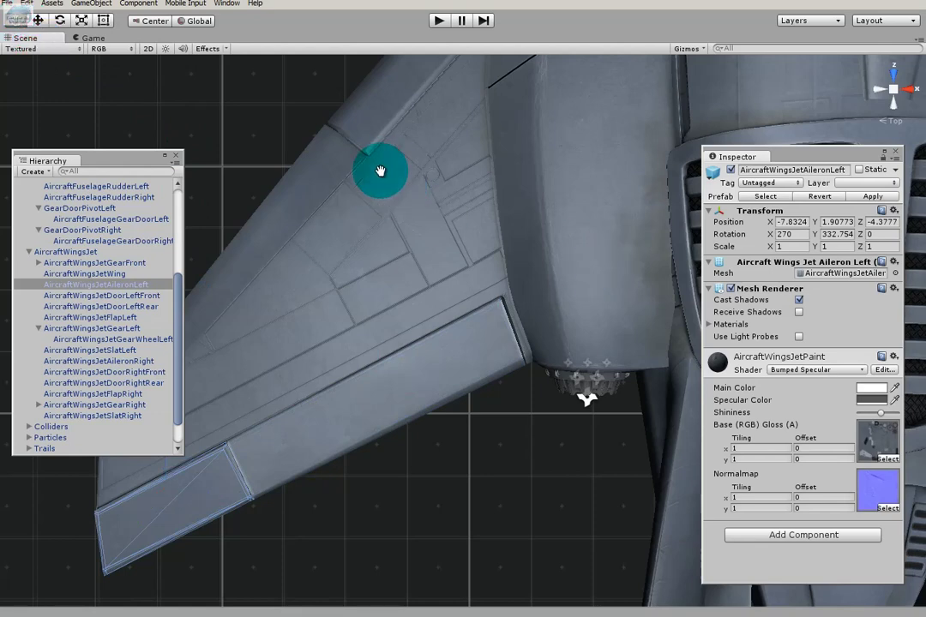
left_click_drag(556, 187, 16, 200)
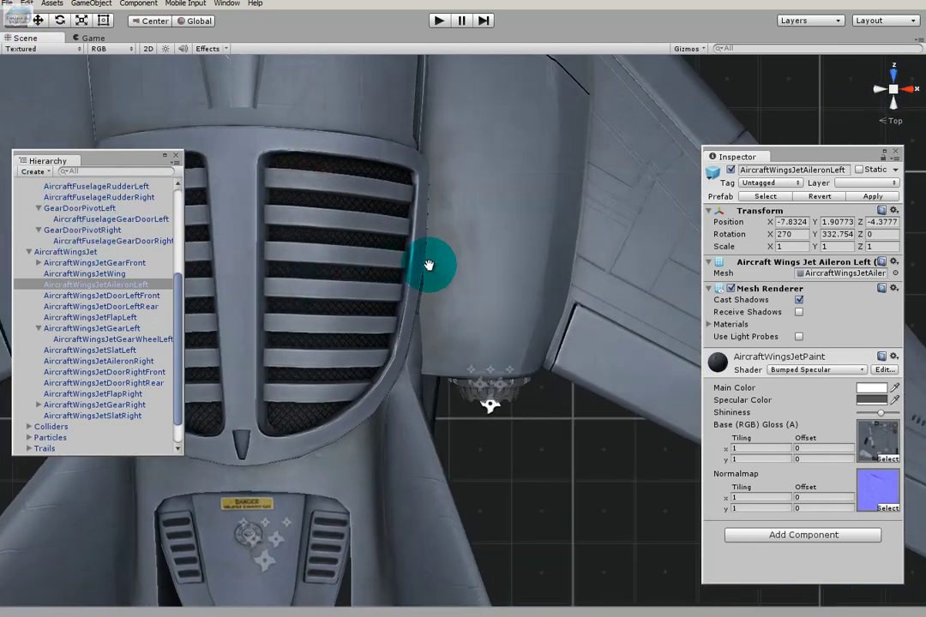
left_click_drag(429, 265, 198, 246)
Drag AircraftWingsJetFlapRight off the wing with the Move tool, then undo the move.
left_click(38, 20)
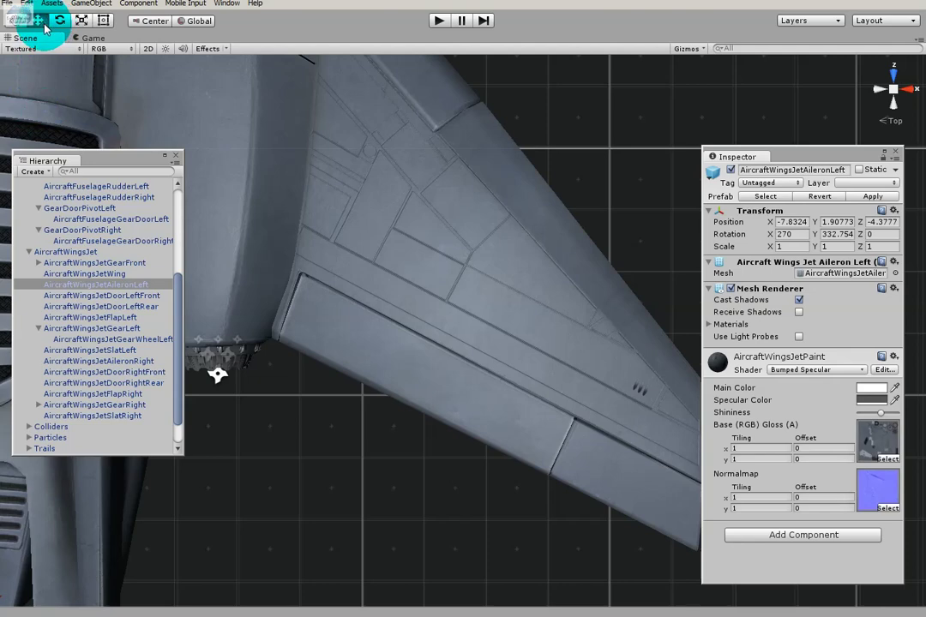
left_click(513, 440)
left_click(600, 443)
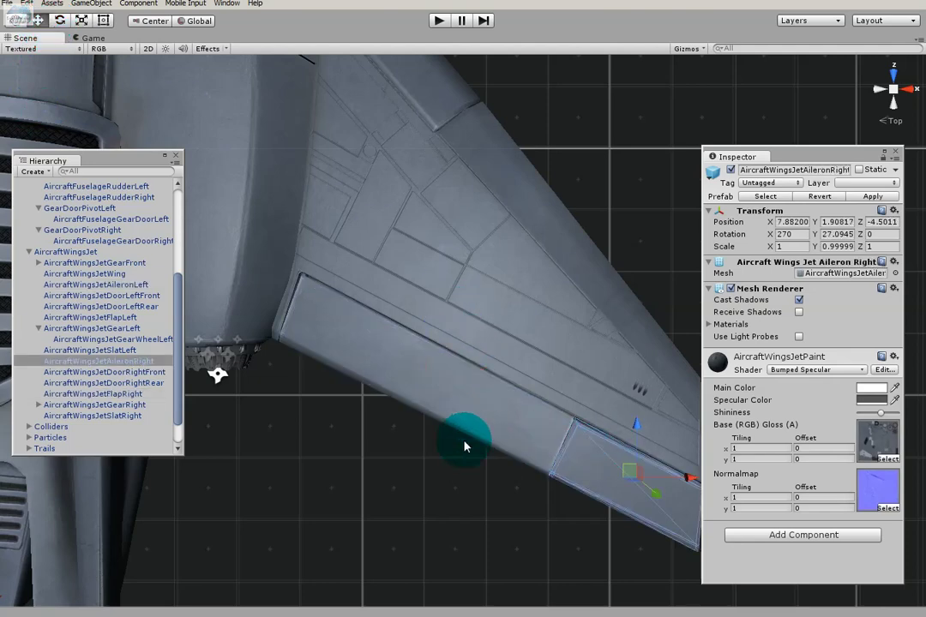
left_click(455, 439)
left_click(463, 428)
left_click(603, 474)
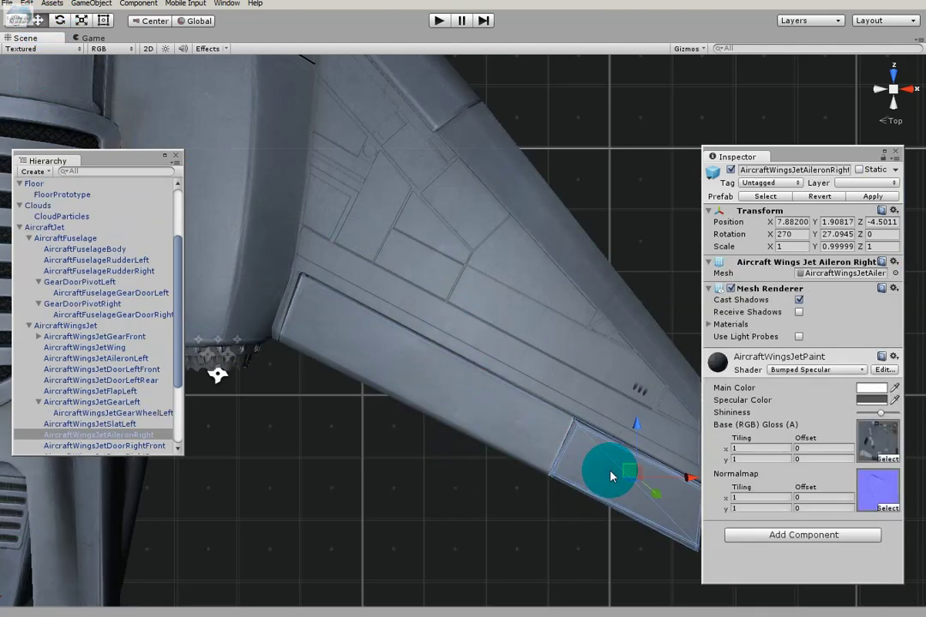
left_click(513, 444)
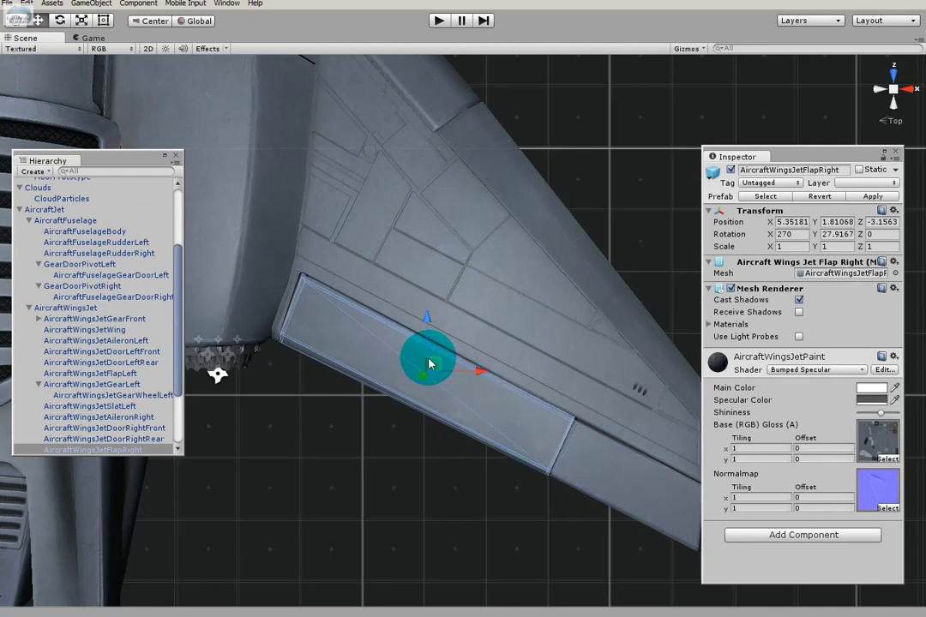
left_click_drag(432, 366, 382, 439)
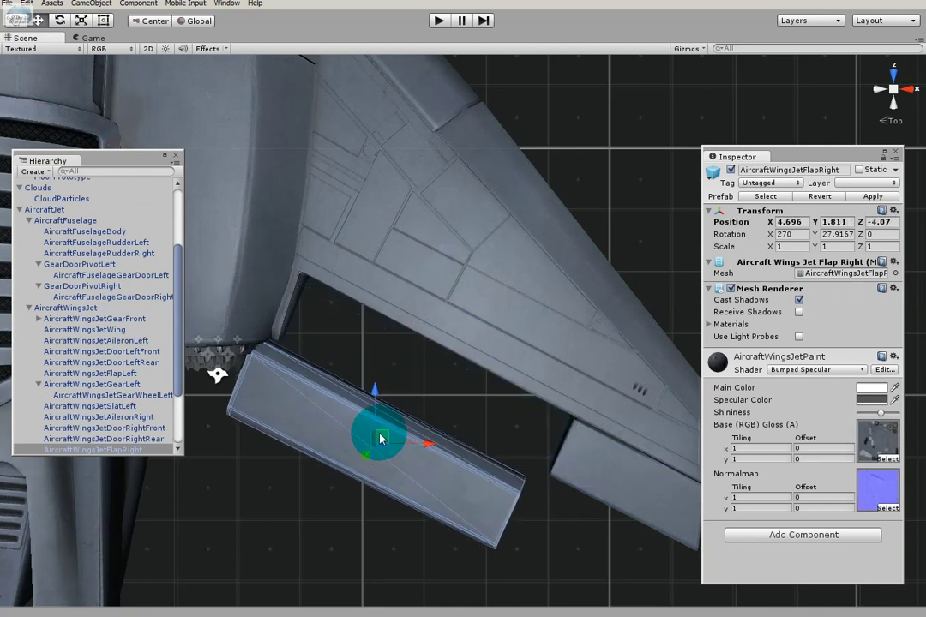
key("ctrl+z")
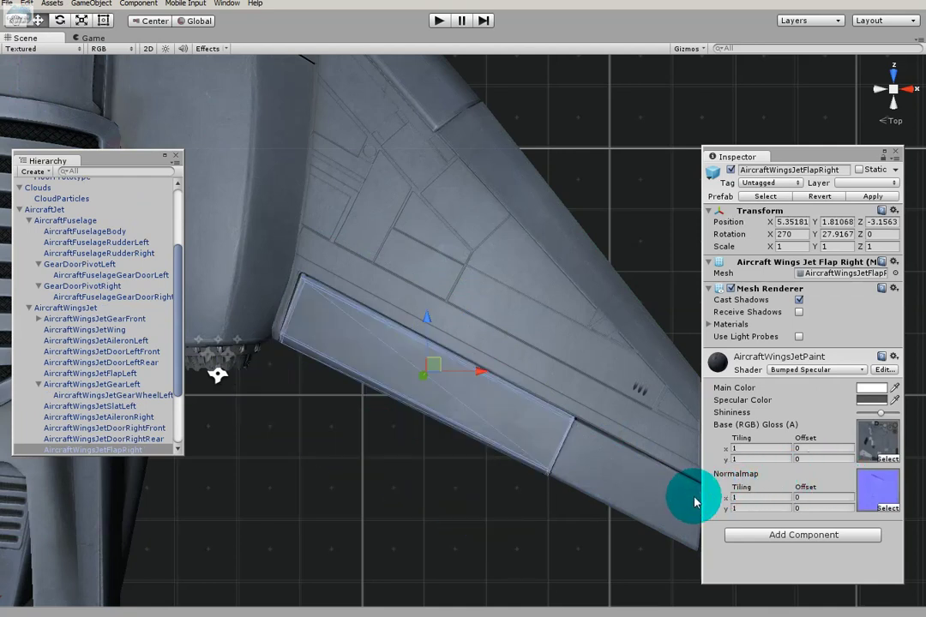
Pull AircraftWingsJetAileronRight away from the wing and undo it, then pan up the wing root.
left_click(652, 488)
left_click_drag(639, 479, 598, 532)
key("ctrl+z")
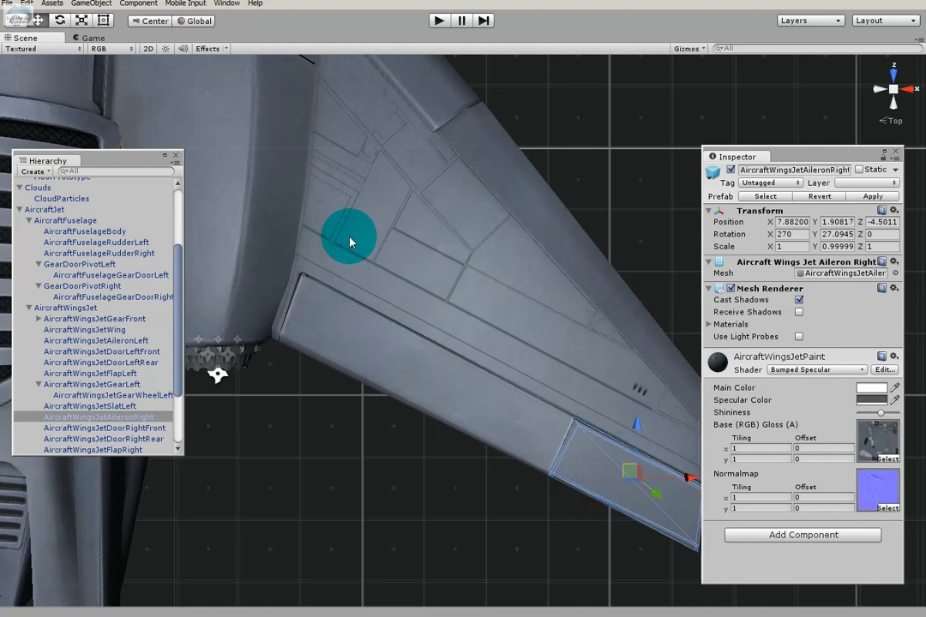
left_click(19, 21)
mouse_move(459, 120)
left_mouse_down()
mouse_move(532, 441)
mouse_move(468, 325)
left_mouse_up()
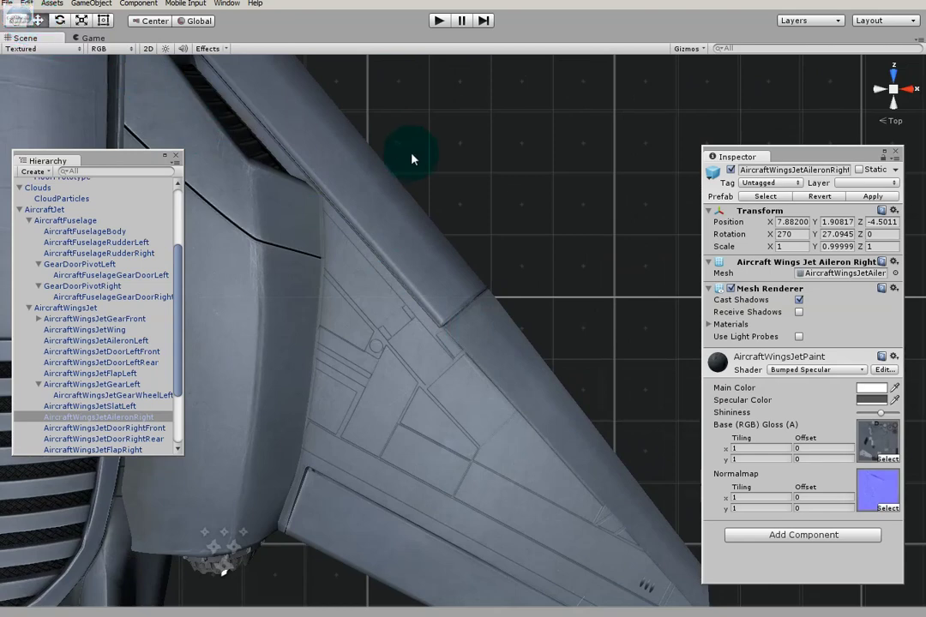
Select the AircraftJet root to review its Rigidbody and Aeroplane Controller script.
left_click(377, 203)
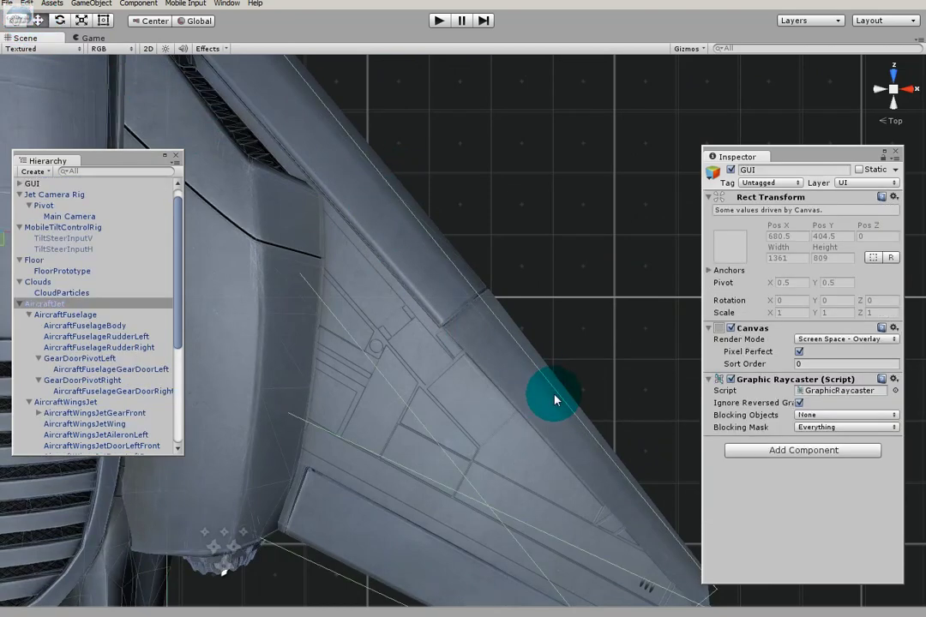
left_click(520, 374)
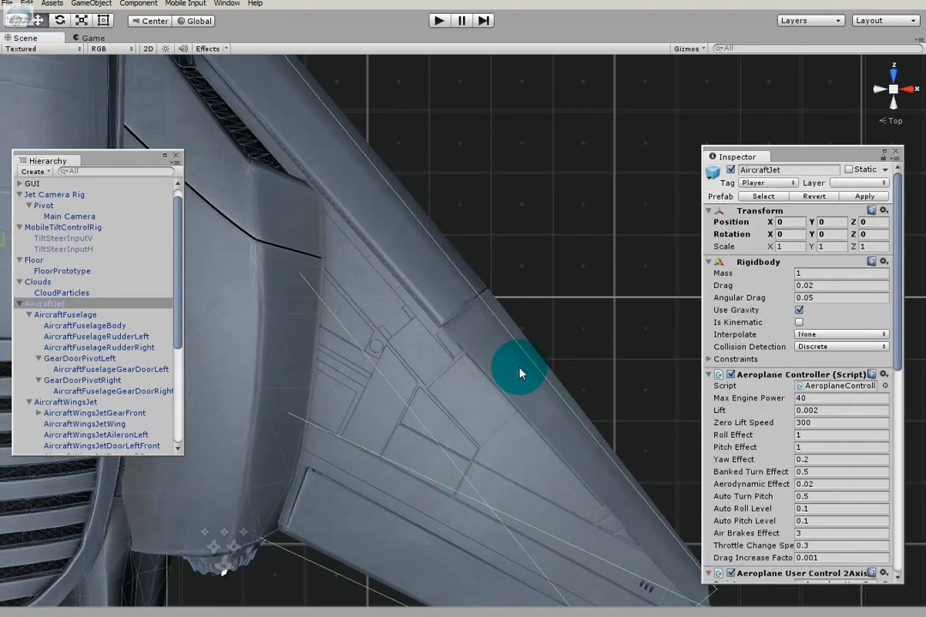
left_click(17, 20)
mouse_move(283, 274)
left_mouse_down()
mouse_move(324, 260)
mouse_move(407, 110)
left_mouse_up()
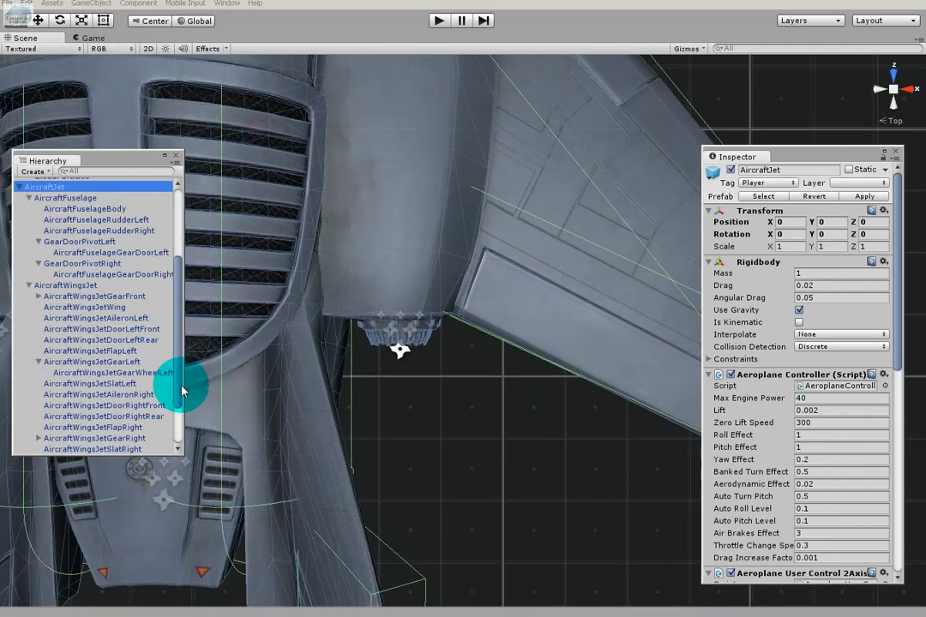
left_click_drag(178, 322, 175, 384)
Check the left slat, right front door and right gear, then select the AfterburnerRight particle effect.
left_click(118, 375)
left_click(114, 396)
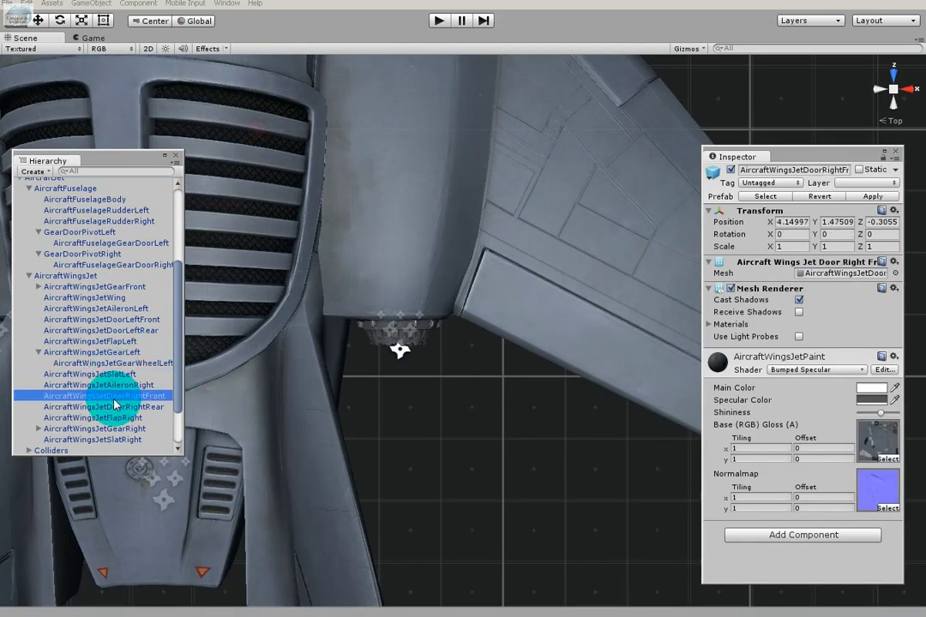
left_click(114, 428)
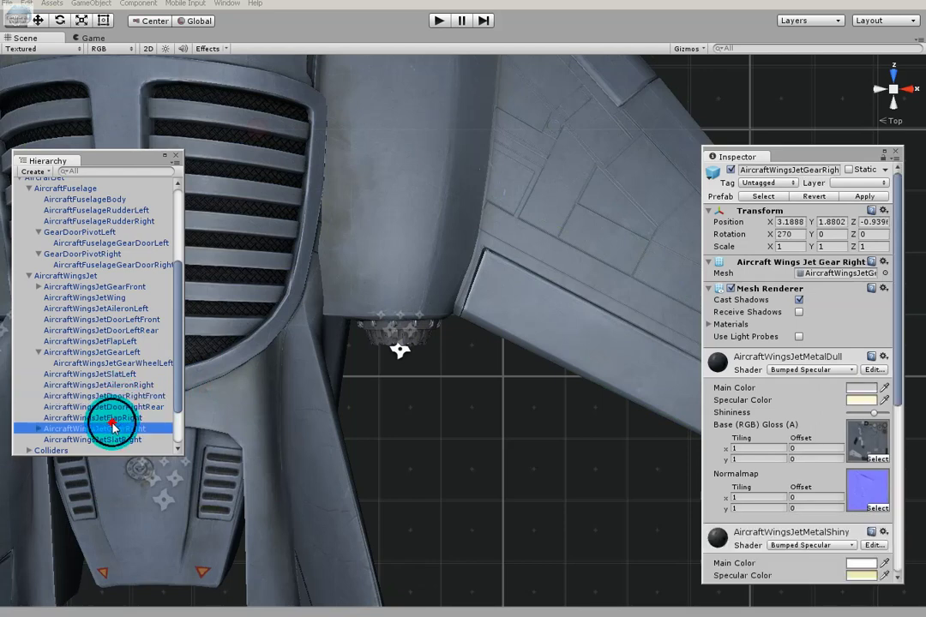
left_click(401, 353)
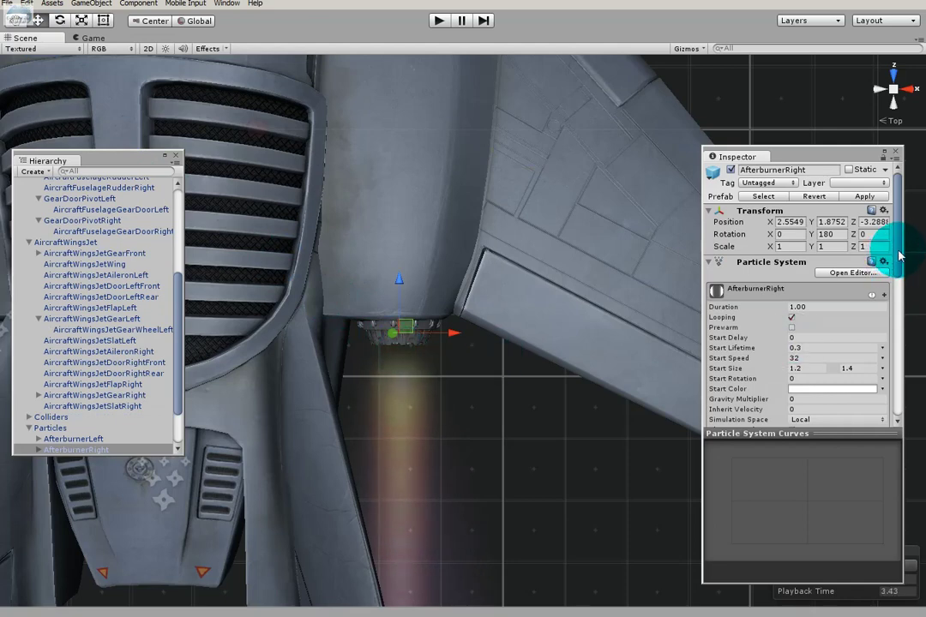
Scroll to AfterburnerRight's Jet Particle Effect script and its ParticleAfterburner Particles/Additive material.
left_click_drag(895, 266, 906, 413)
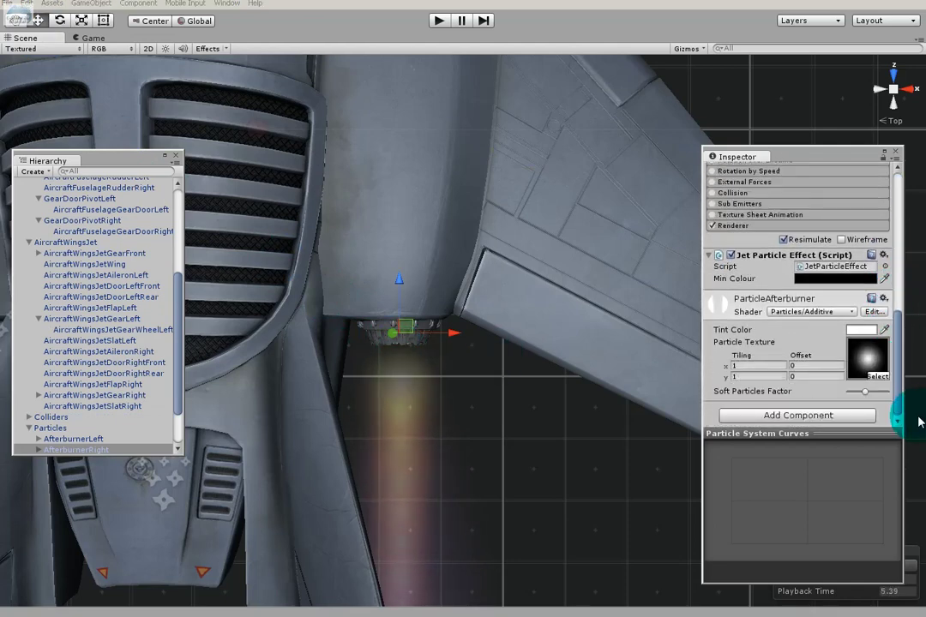
left_click(862, 279)
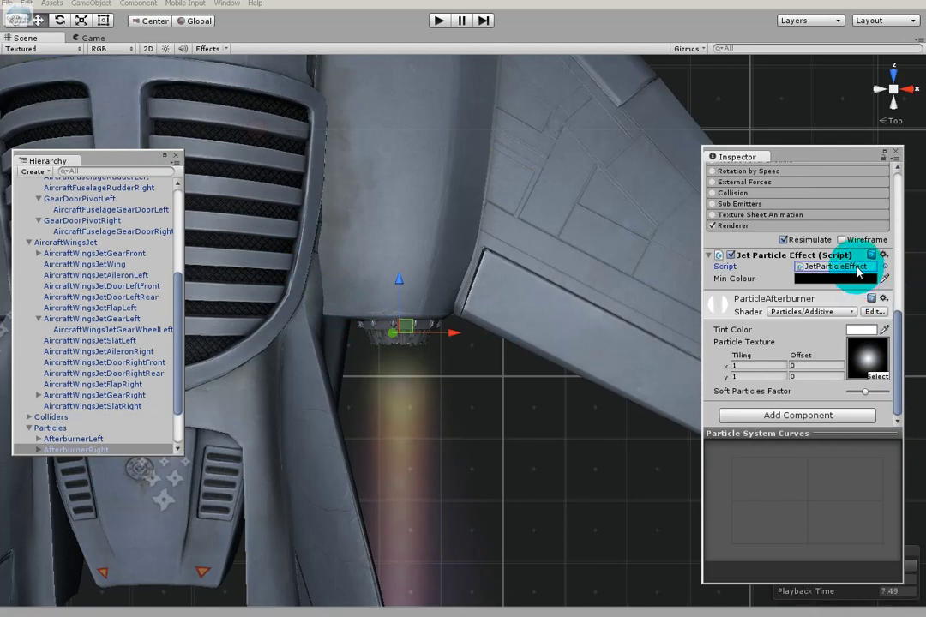
left_click_drag(862, 279, 784, 297)
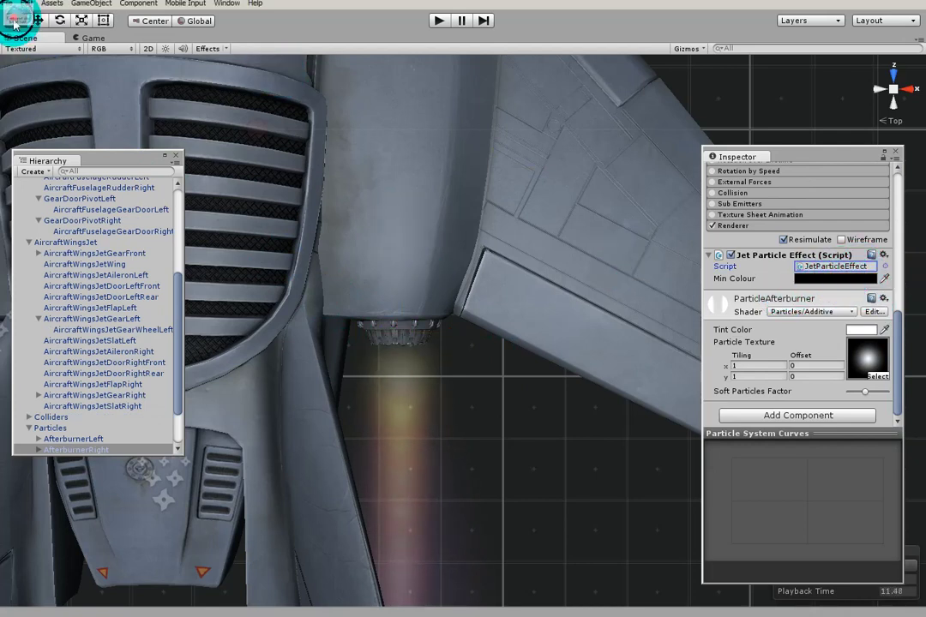
mouse_move(348, 223)
middle_mouse_down()
mouse_move(598, 182)
mouse_move(692, 134)
middle_mouse_up()
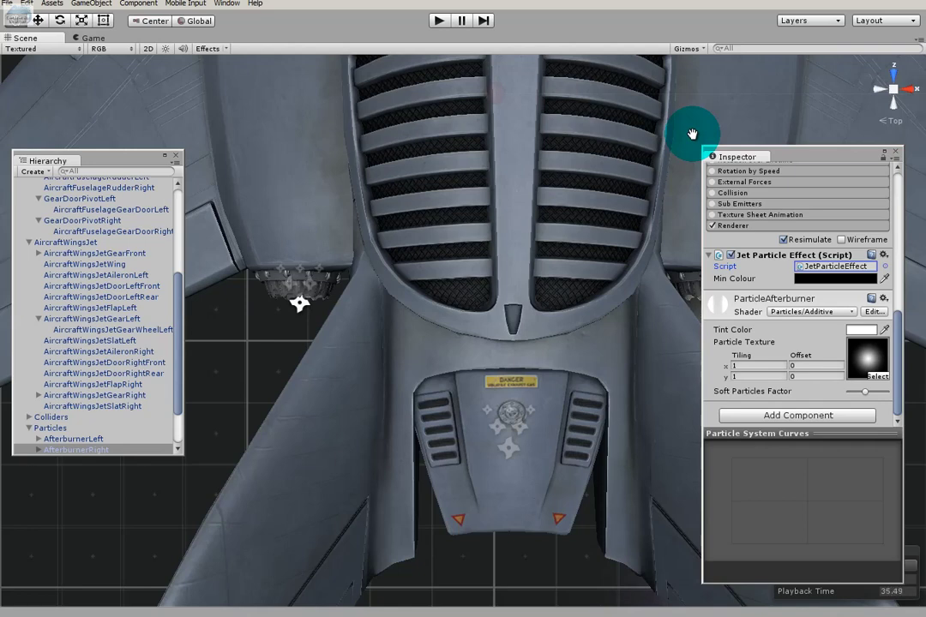
Check the VapourTrailSystem and AfterburnerLeft particles, then select AircraftWingsJetFlapLeft on the wing.
left_click(510, 425)
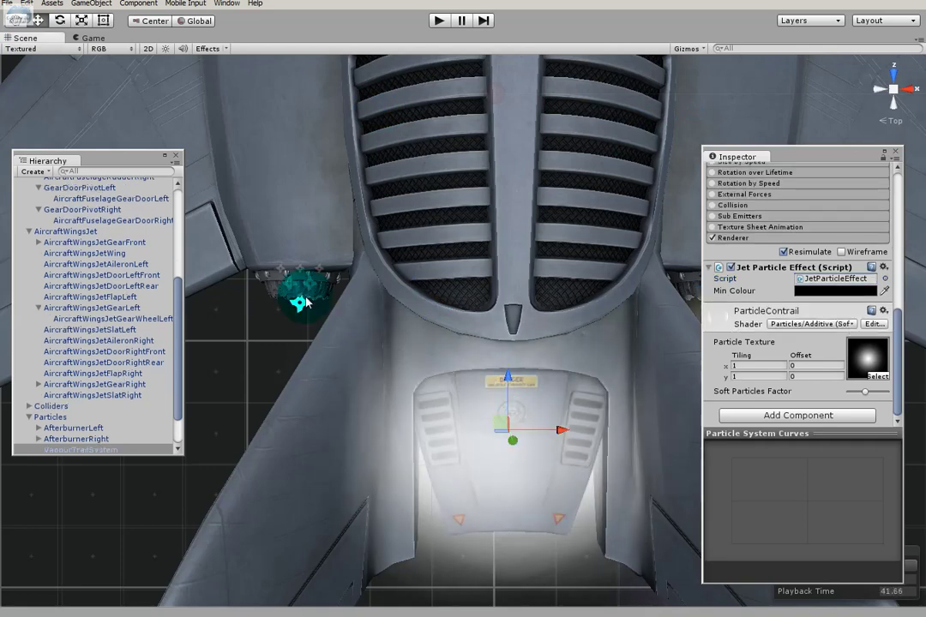
left_click(301, 307)
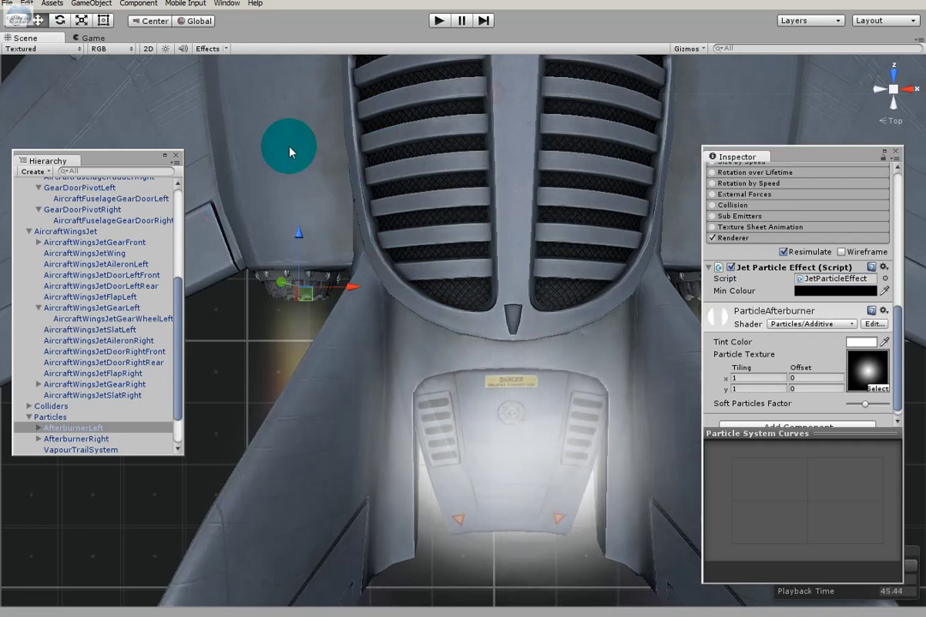
left_click(19, 21)
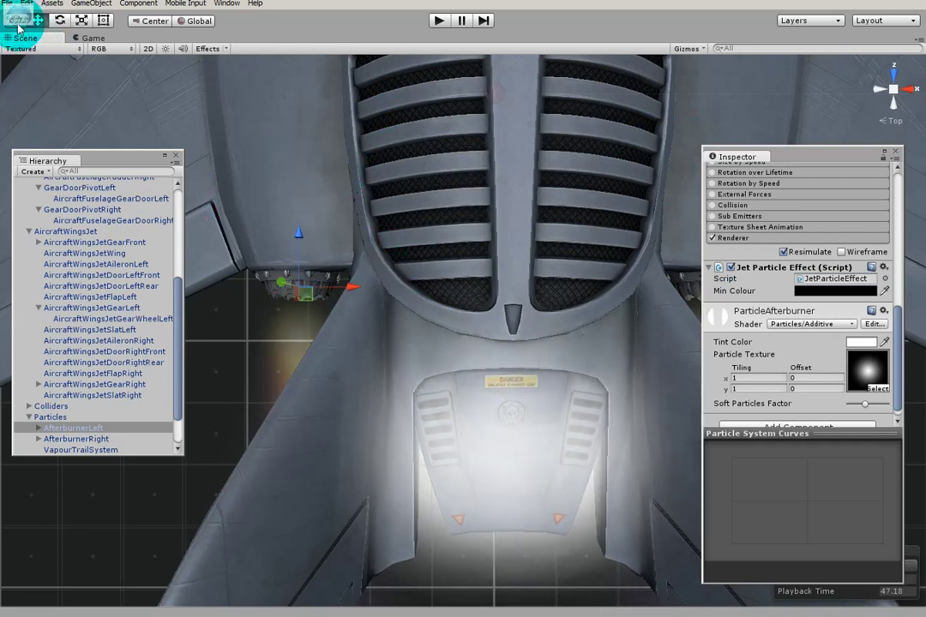
left_click_drag(527, 178, 860, 161)
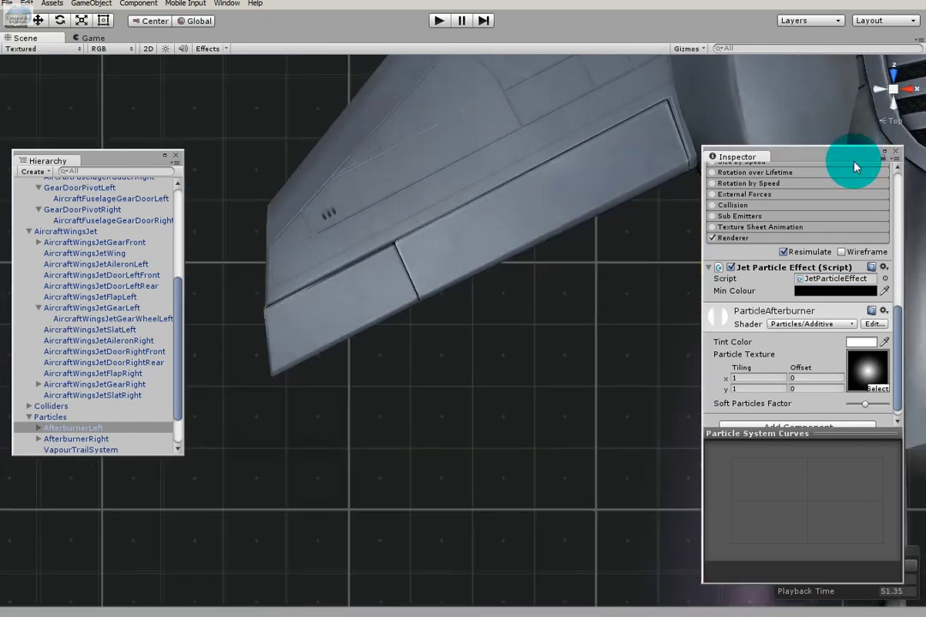
left_click(38, 21)
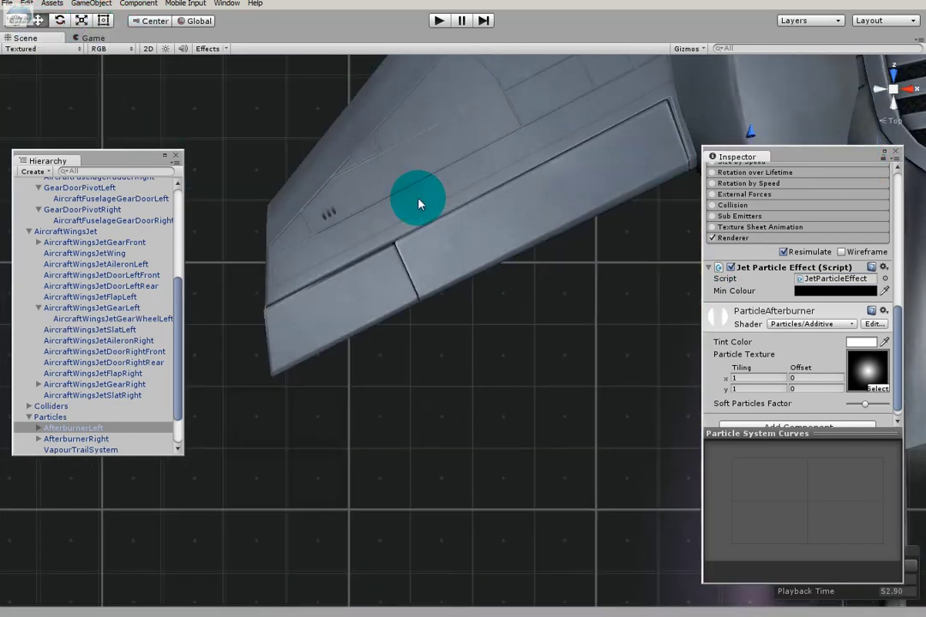
left_click(485, 229)
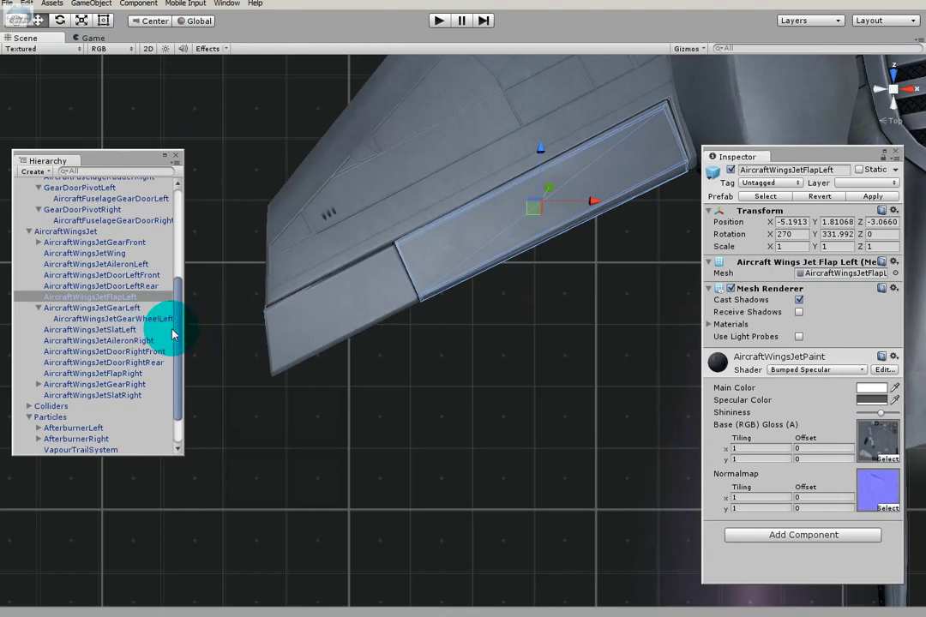
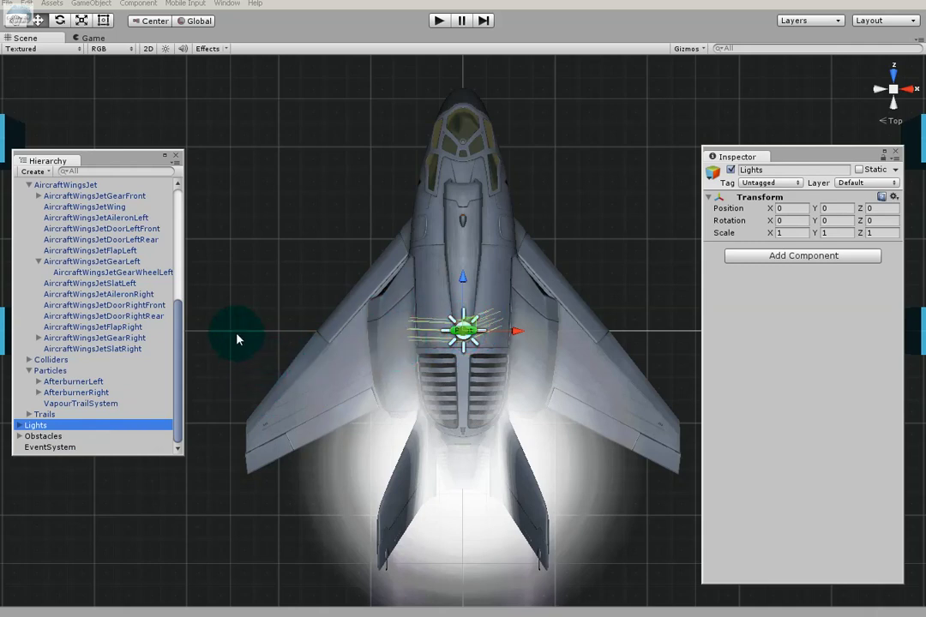
Select AircraftJet in the Hierarchy and collapse its child objects.
left_click_drag(182, 341, 179, 263)
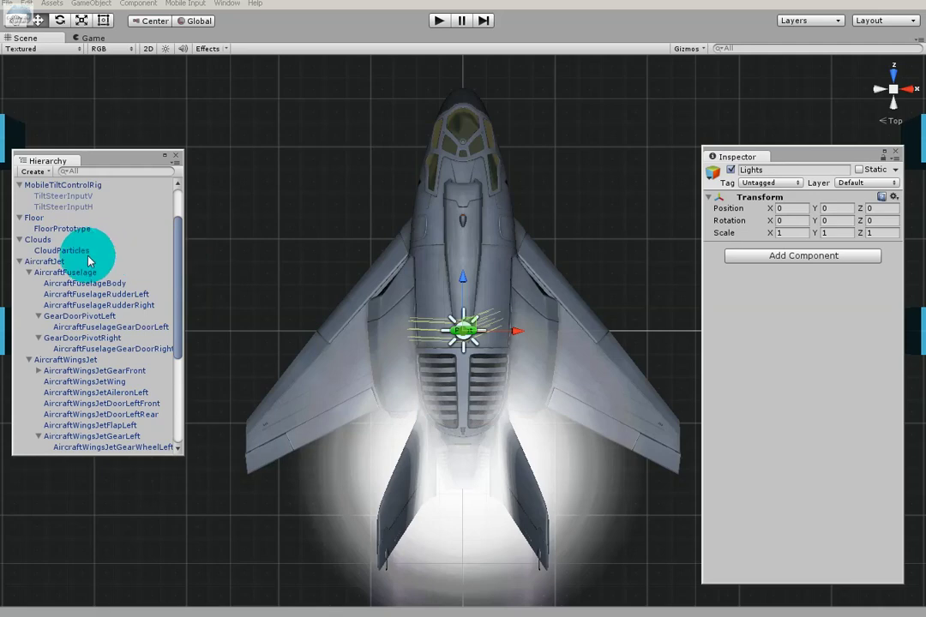
left_click(39, 261)
left_click(19, 263)
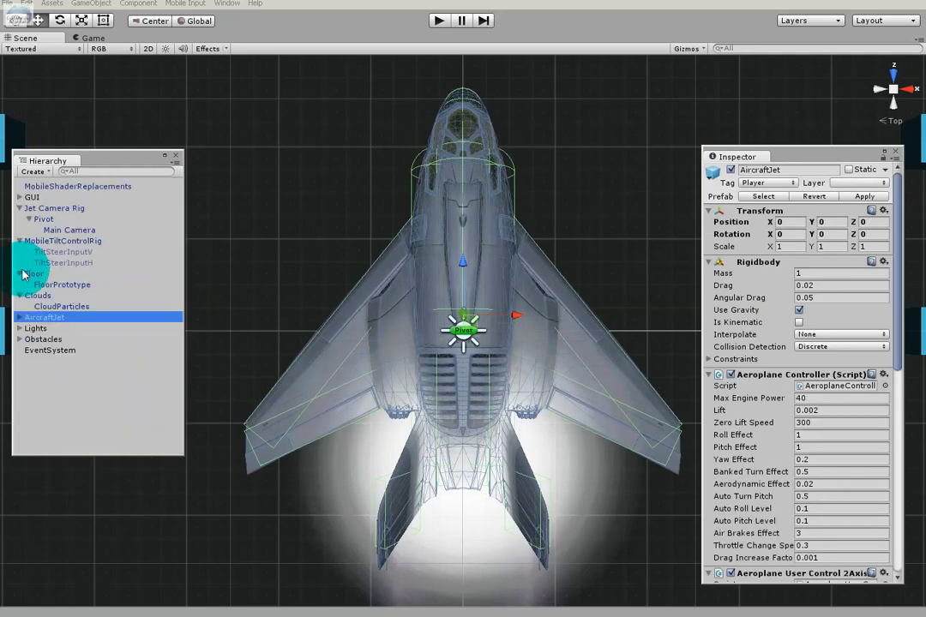
Select Lights, then frame the Scene view on the Obstacles group.
left_click(36, 330)
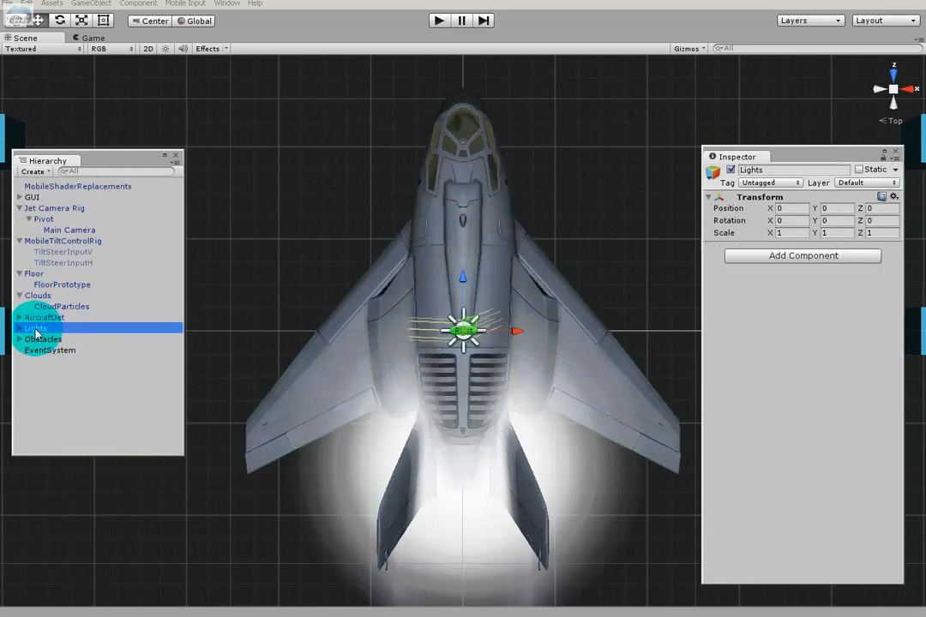
left_click(41, 339)
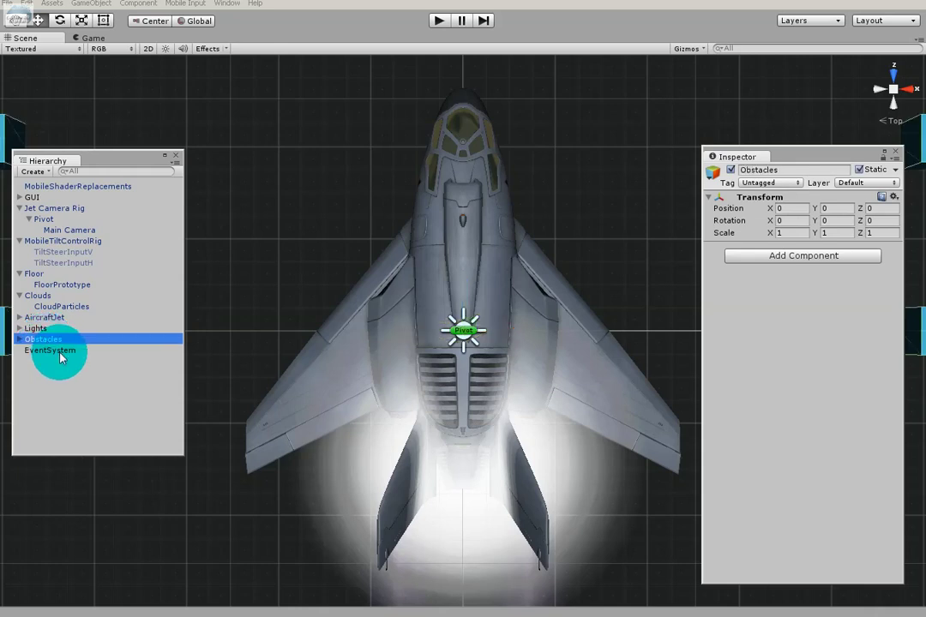
double_click(53, 341)
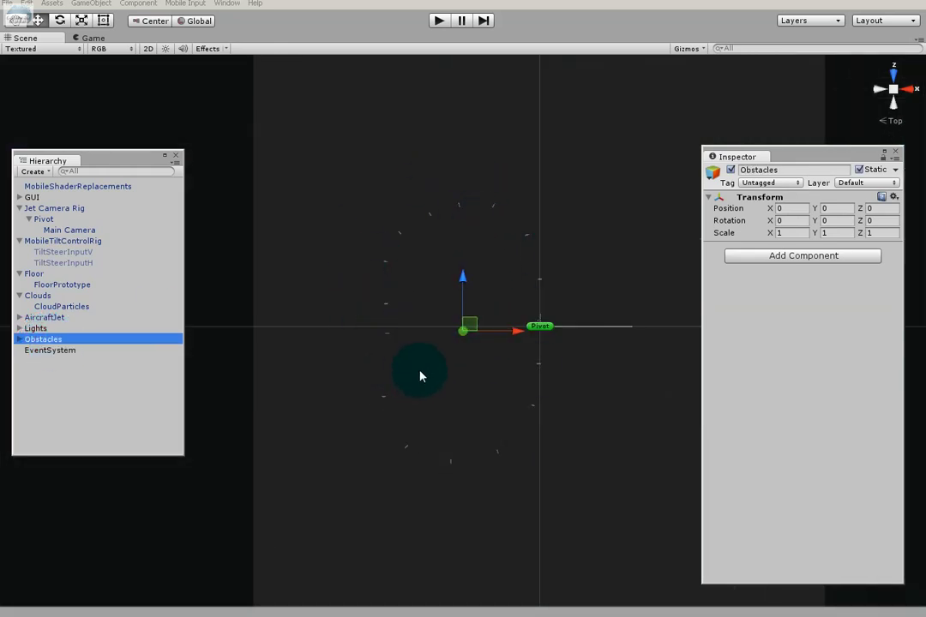
Inspect the second, fourth and sixth RingPrototype rings, orbit one into perspective, then collapse Obstacles.
left_click(21, 343)
double_click(69, 362)
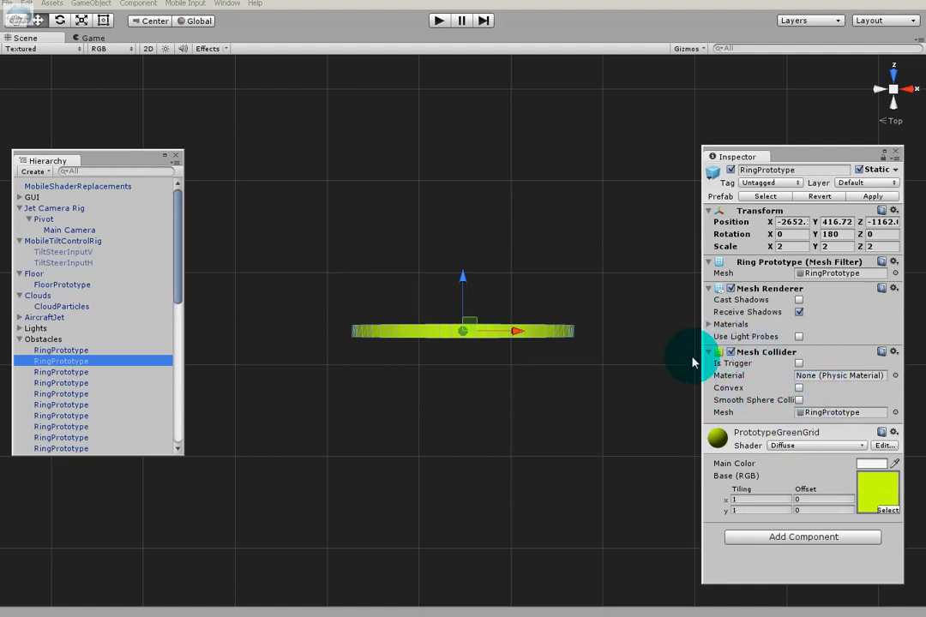
left_click(114, 388)
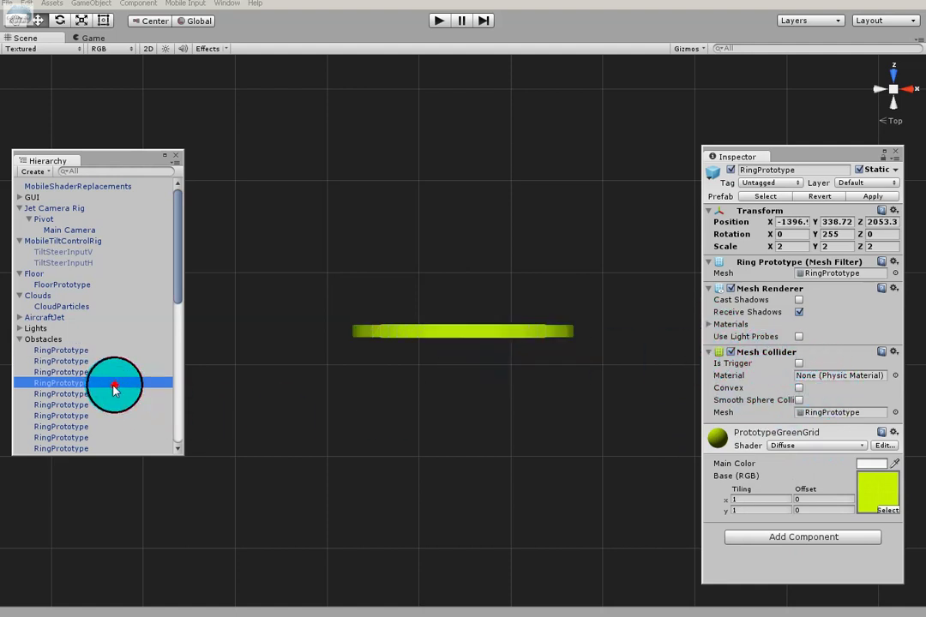
left_click(112, 404)
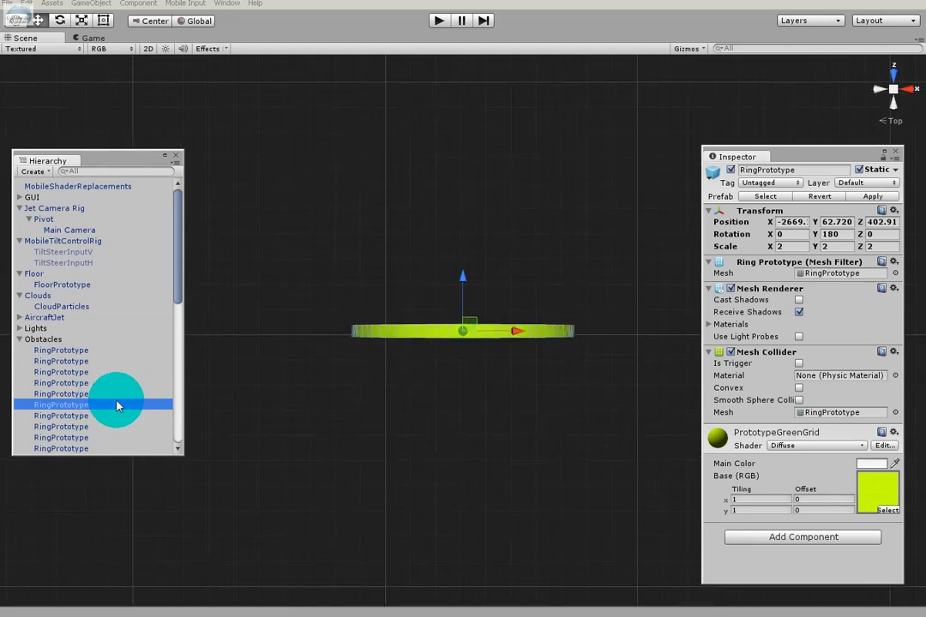
left_click_drag(482, 314, 540, 143, "alt")
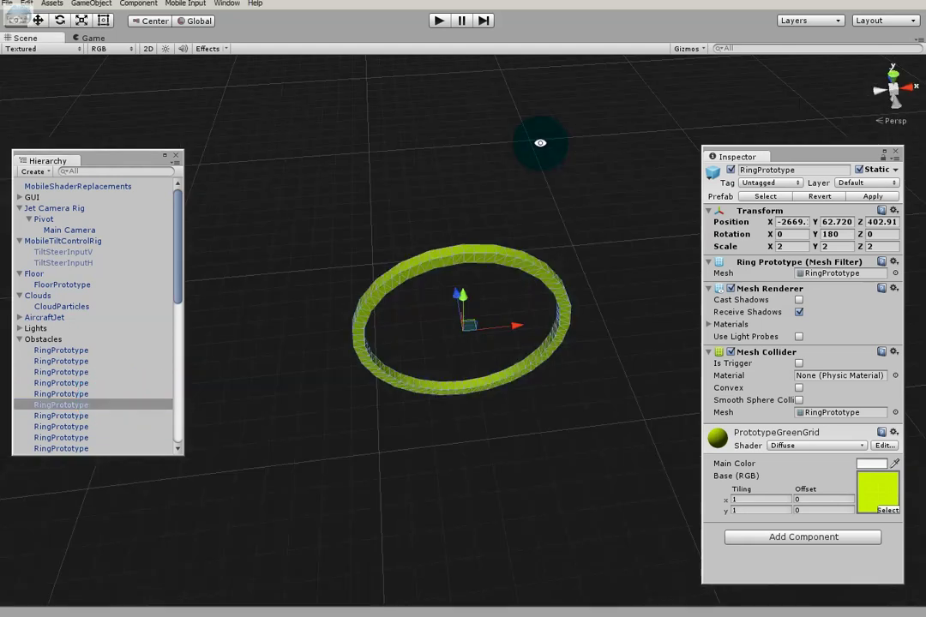
left_click(20, 340)
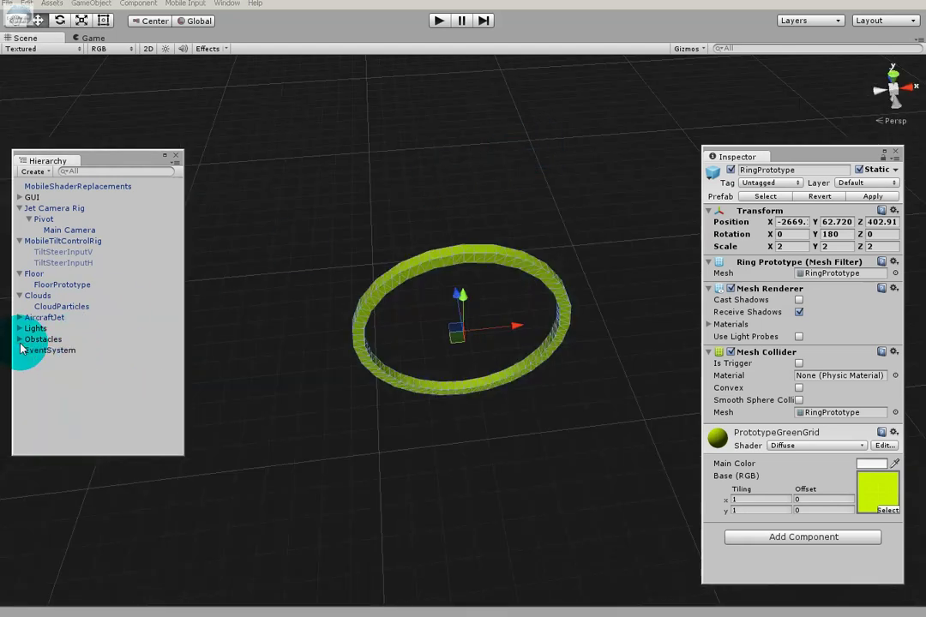
Frame EventSystem and widen and reposition the floating Inspector showing its input modules.
double_click(36, 354)
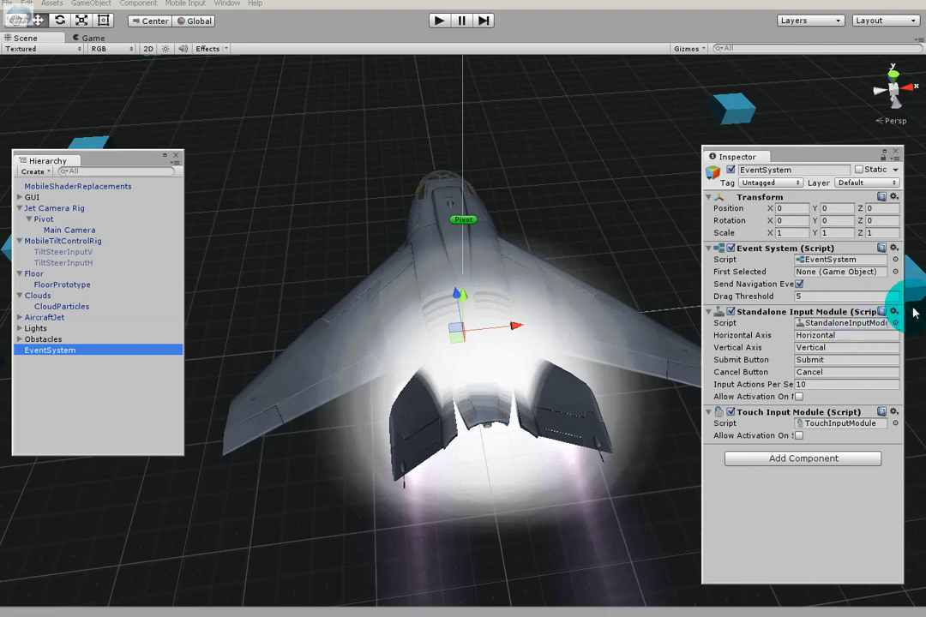
left_click_drag(910, 311, 925, 311)
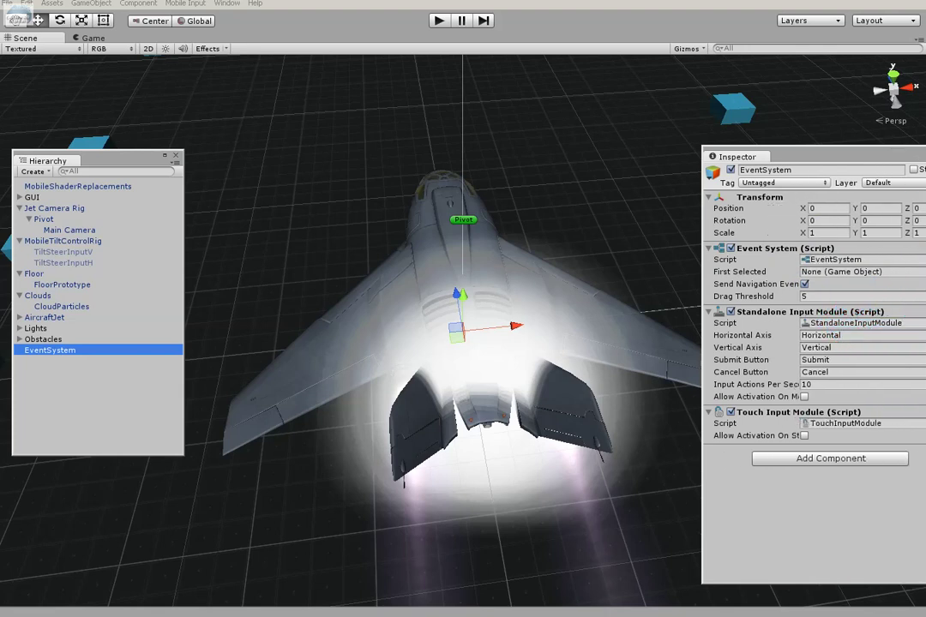
left_click(815, 168)
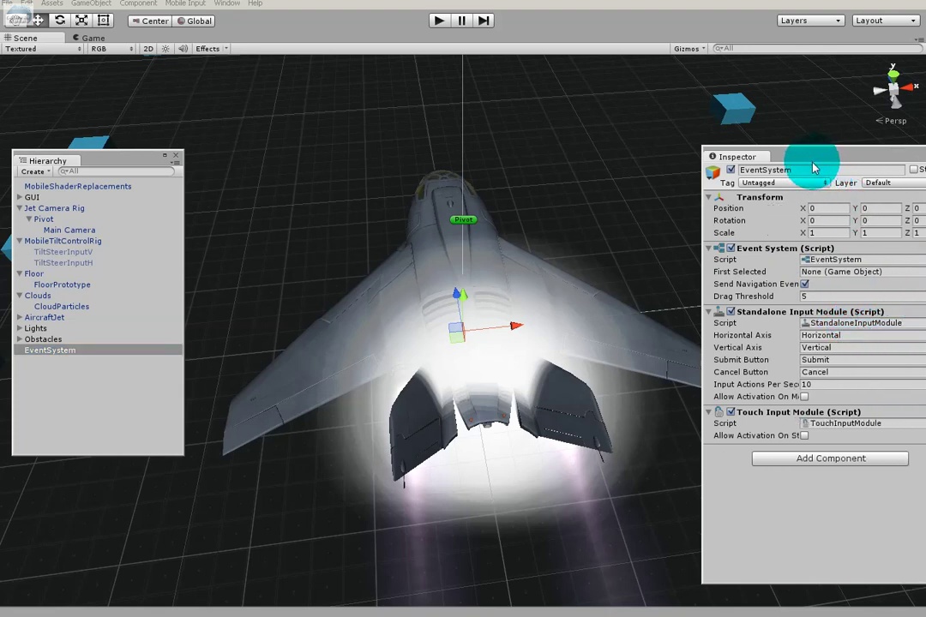
left_click_drag(815, 168, 714, 168)
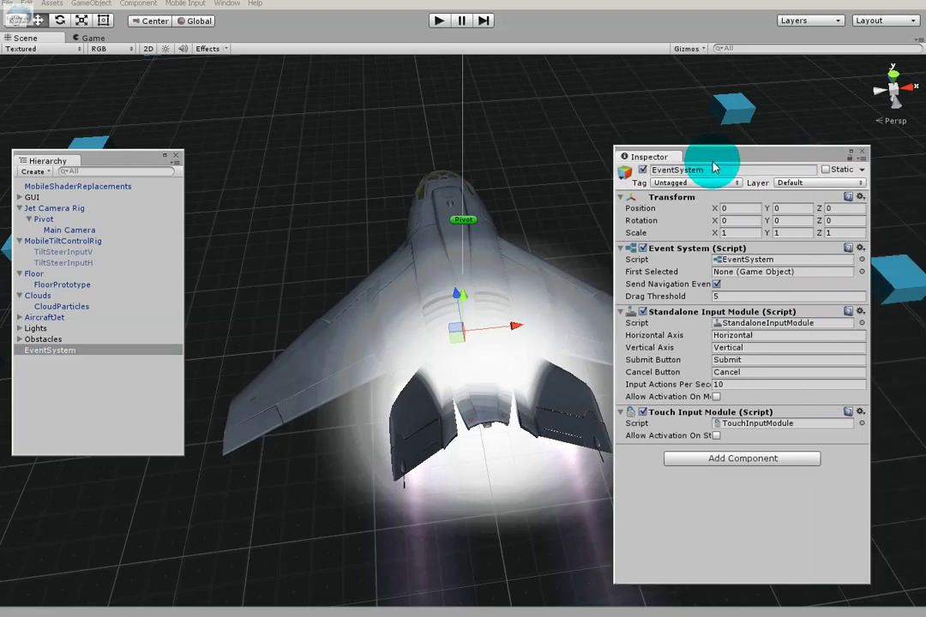
left_click(748, 425)
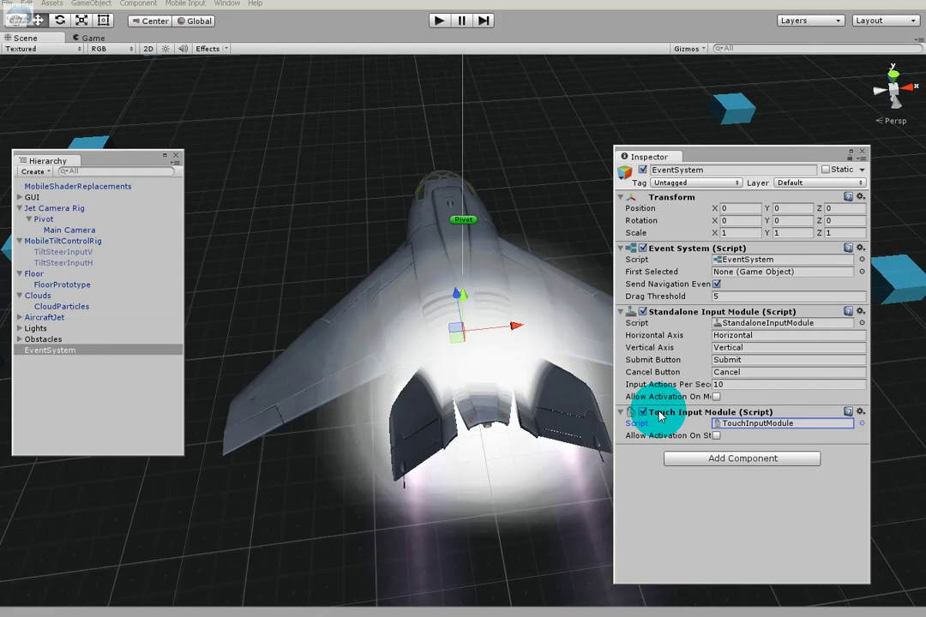
left_click(743, 324)
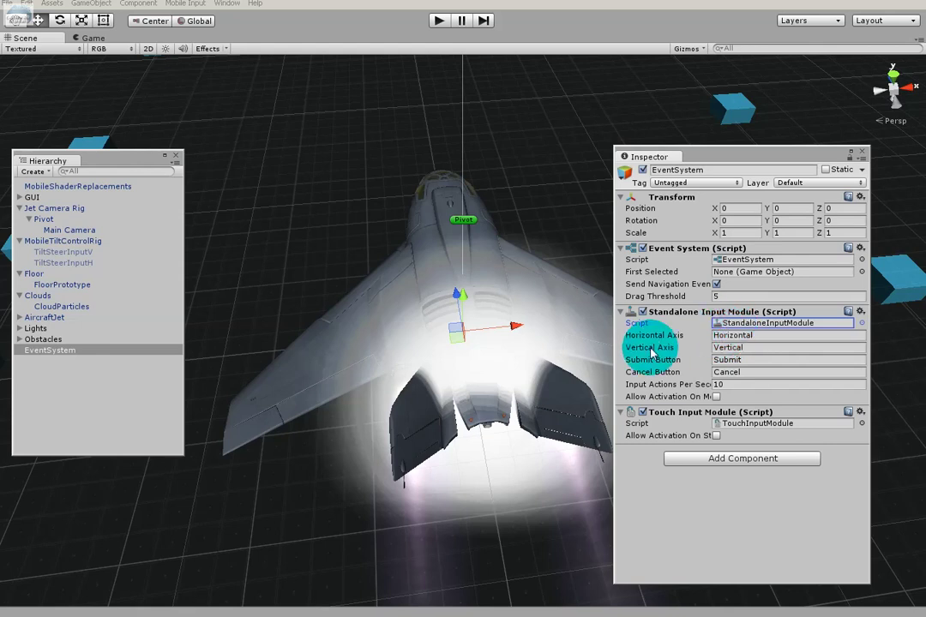
left_click(782, 336)
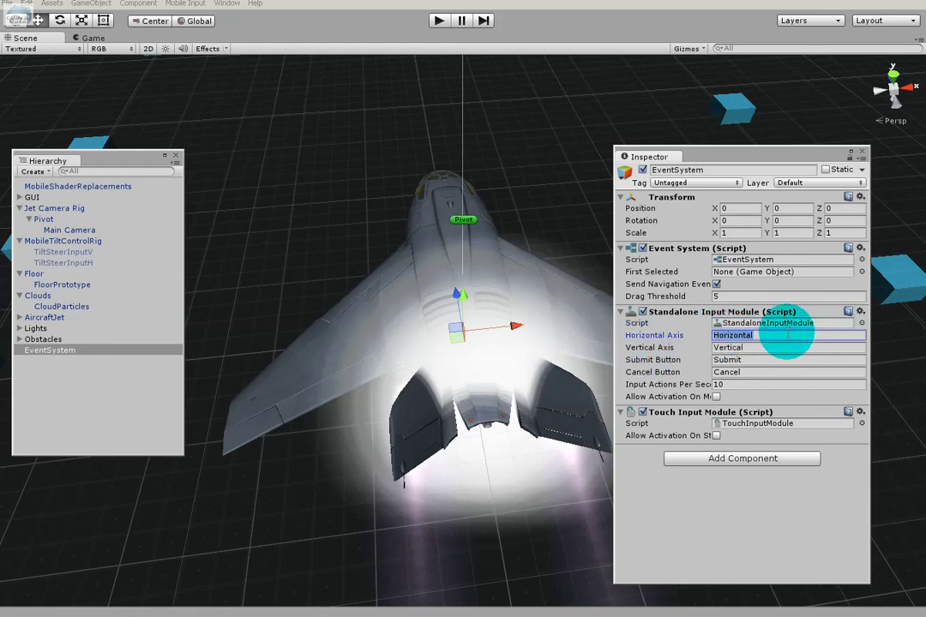
left_click(763, 347)
left_click(748, 323)
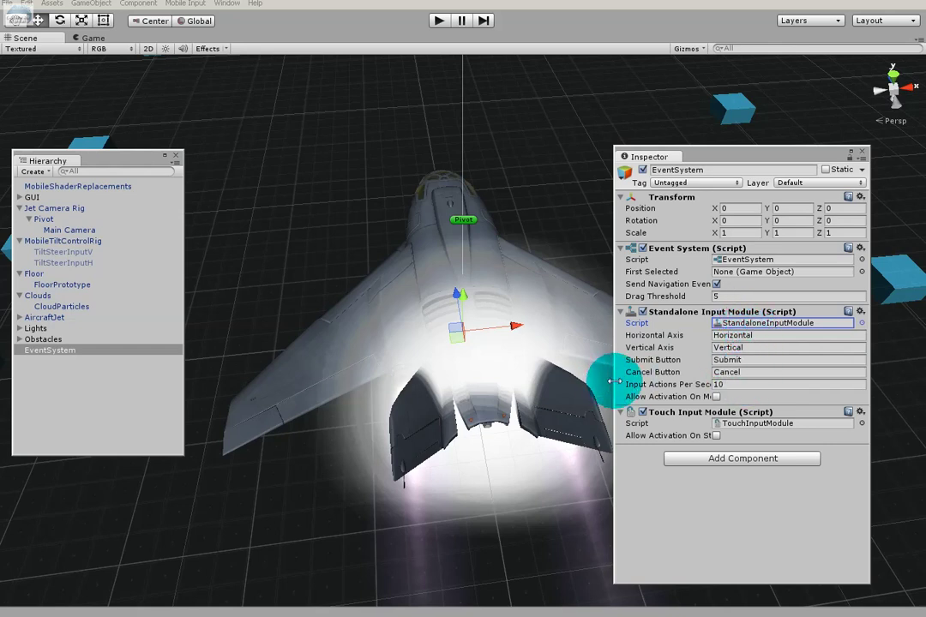
Widen the Inspector, check Input Actions Per Second, and toggle Allow Activation On Mobile Device on then off.
left_click_drag(614, 383, 556, 383)
left_click(704, 386)
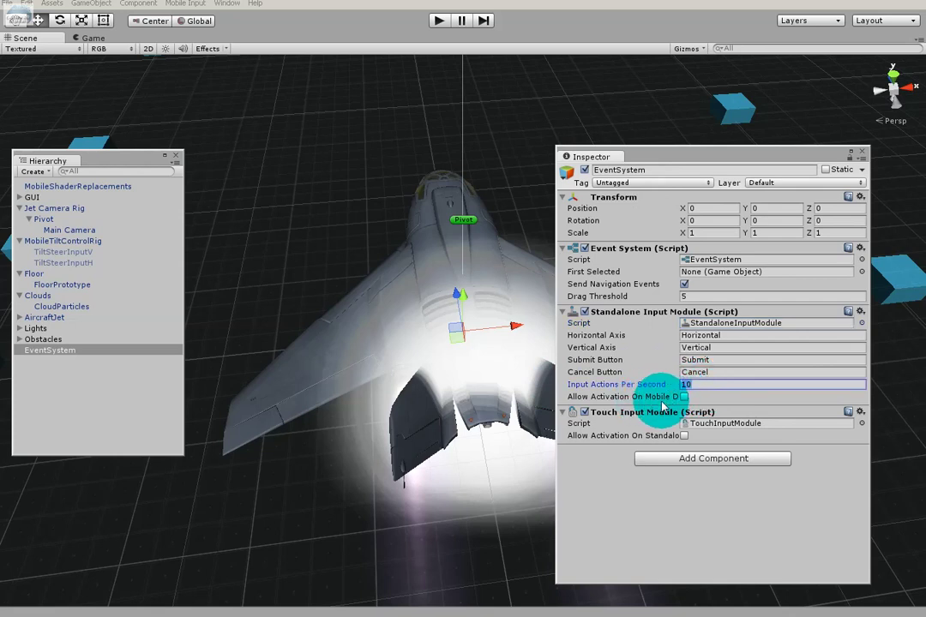
key("Tab")
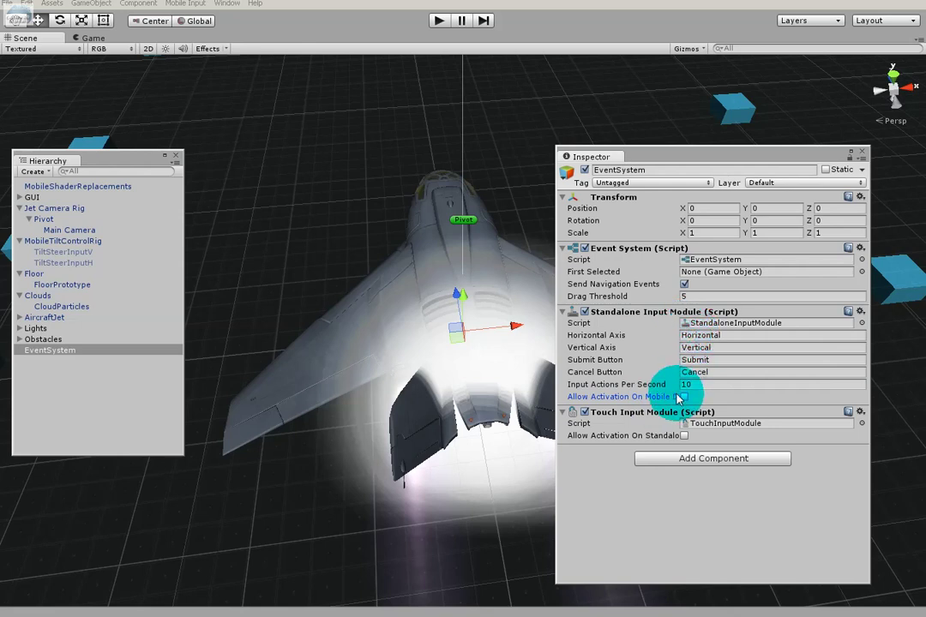
left_click(684, 397)
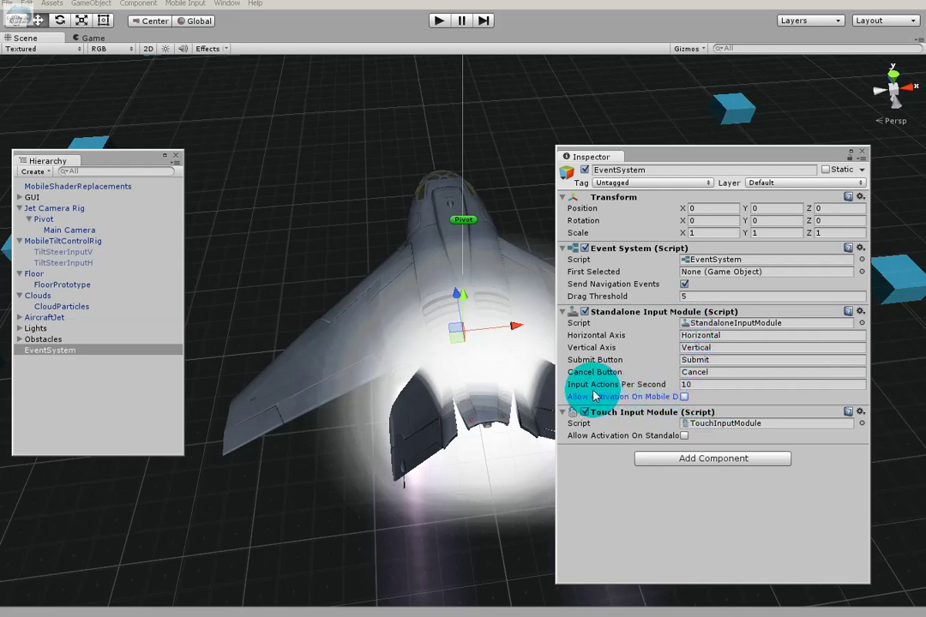
left_click_drag(556, 397, 485, 397)
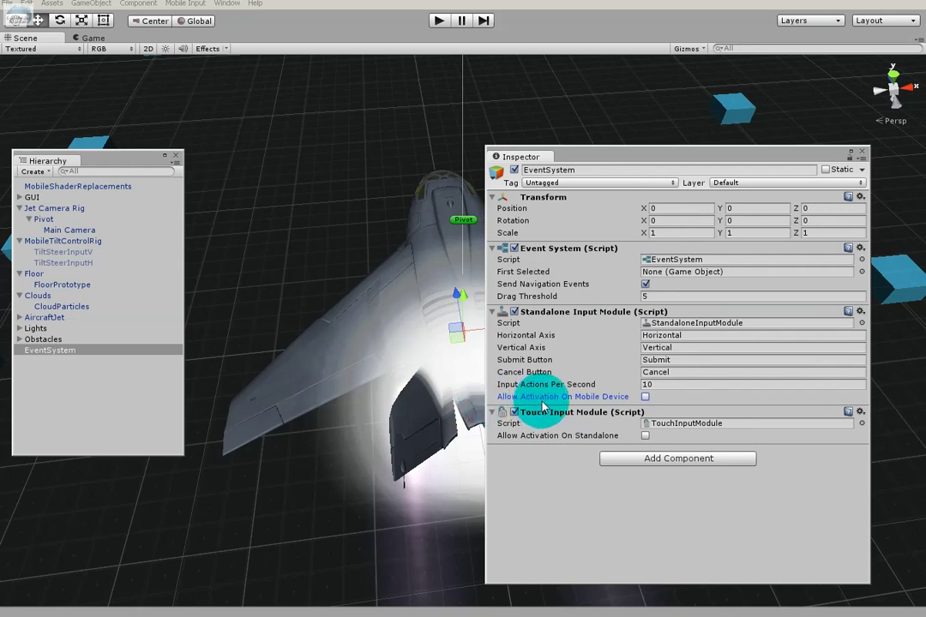
left_click(645, 398)
left_click(645, 397)
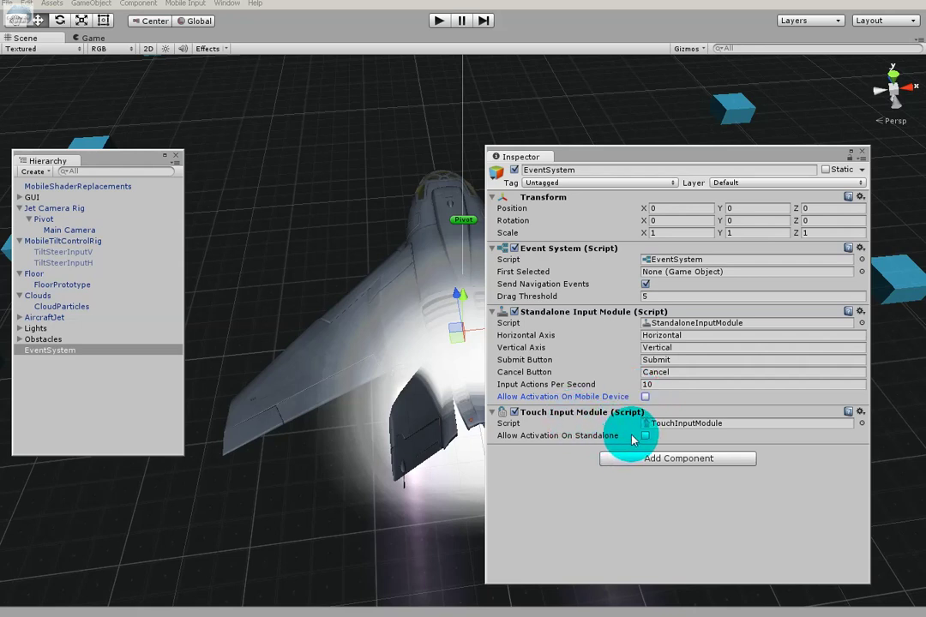
Fold and unfold Touch Input Module, check First Selected, then deselect and reselect EventSystem.
left_click(603, 413)
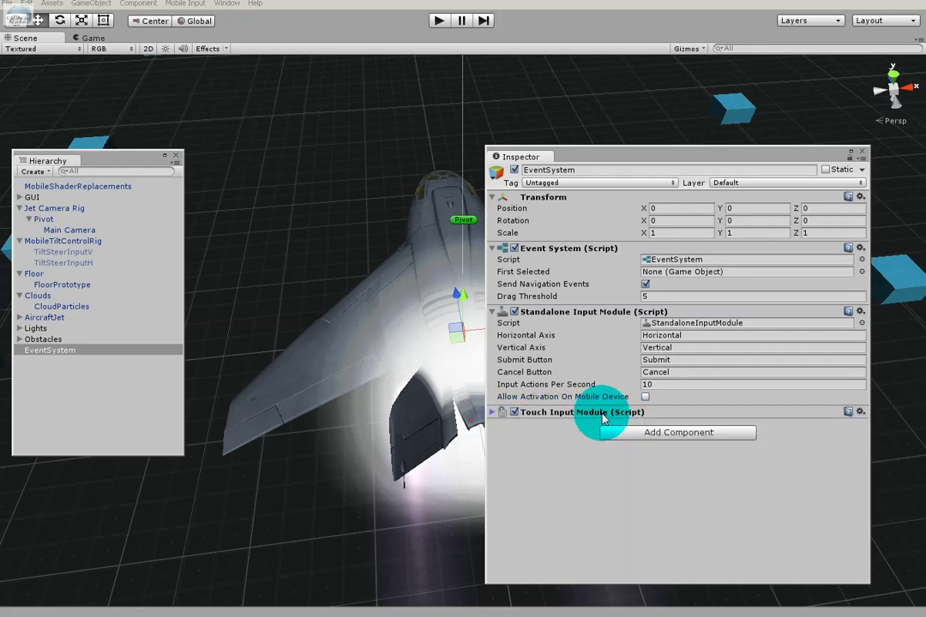
left_click(603, 413)
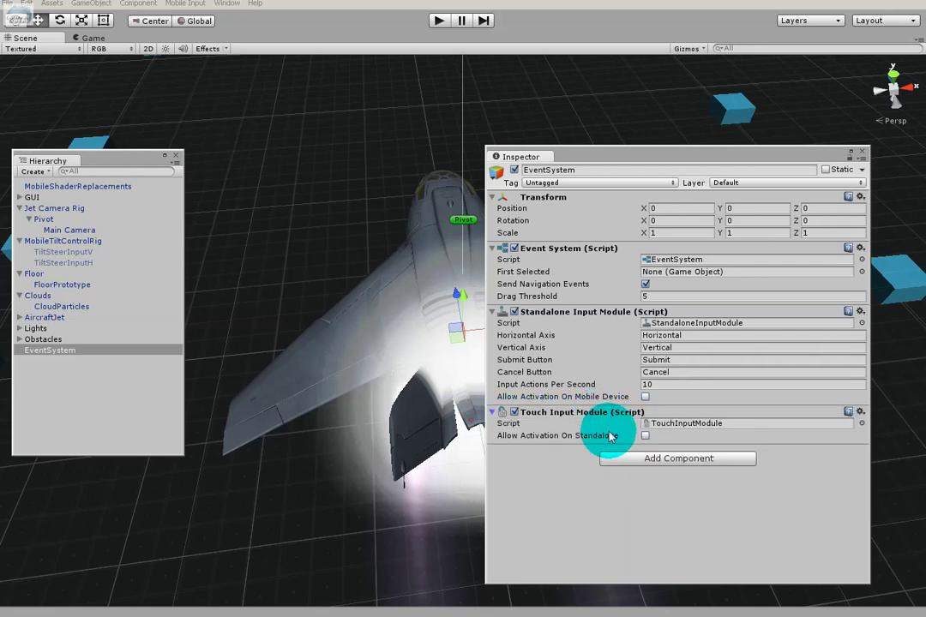
left_click(617, 272)
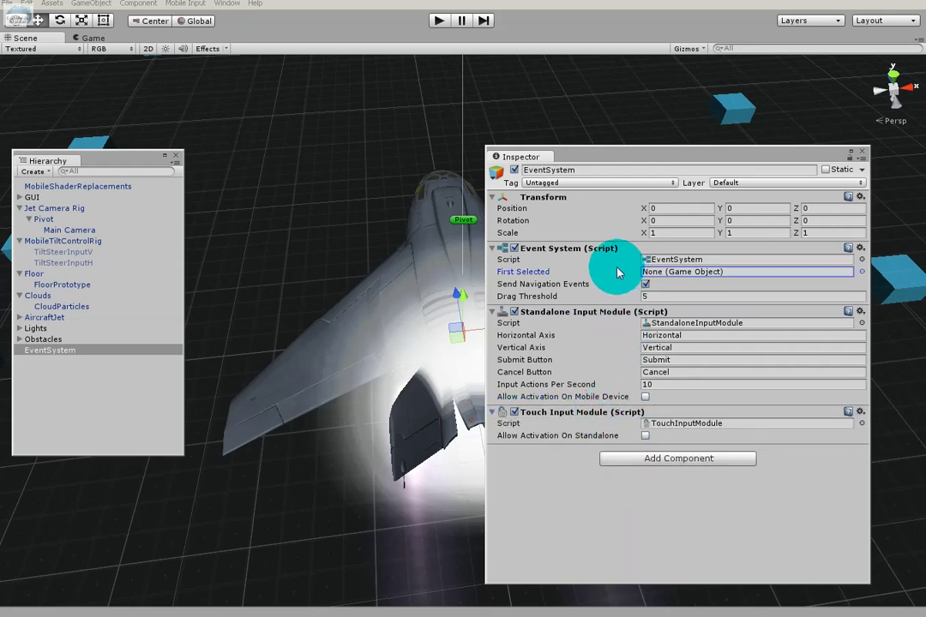
left_click(476, 280)
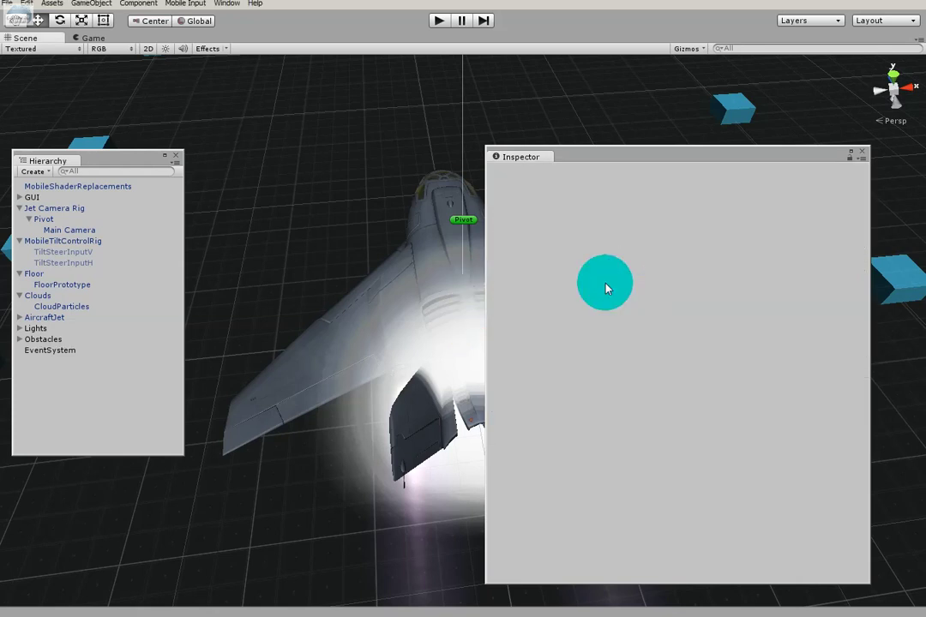
left_click(139, 353)
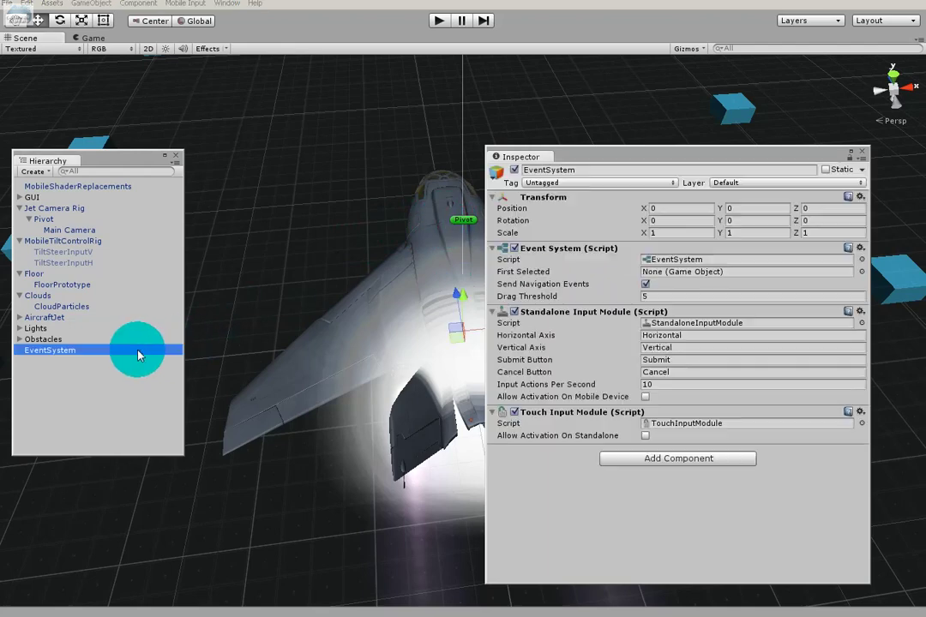
Select AircraftJet, float its Inspector as a separate window, and set the Scene draw mode to Wireframe.
left_click(454, 212)
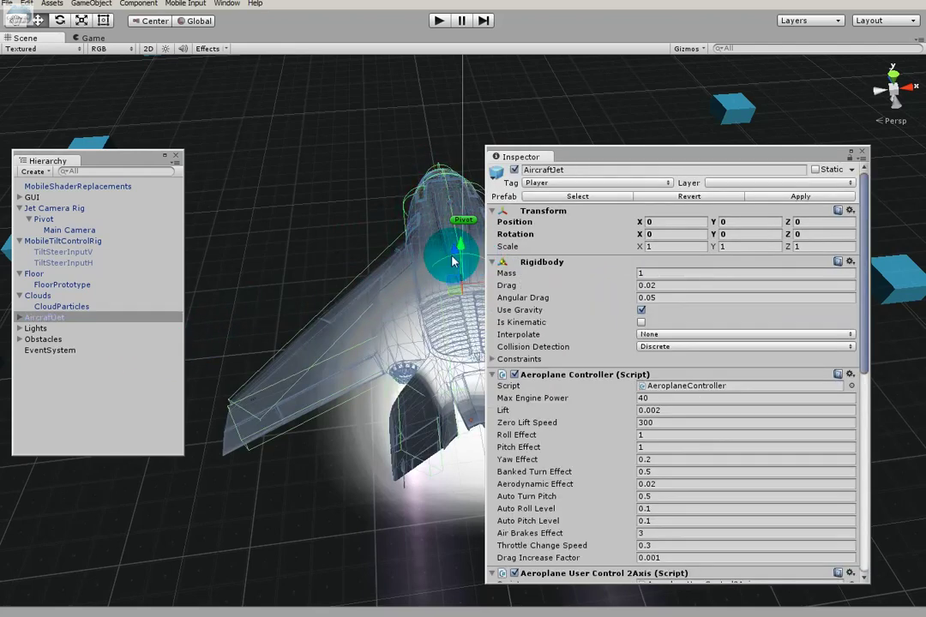
left_click_drag(651, 160, 507, 174)
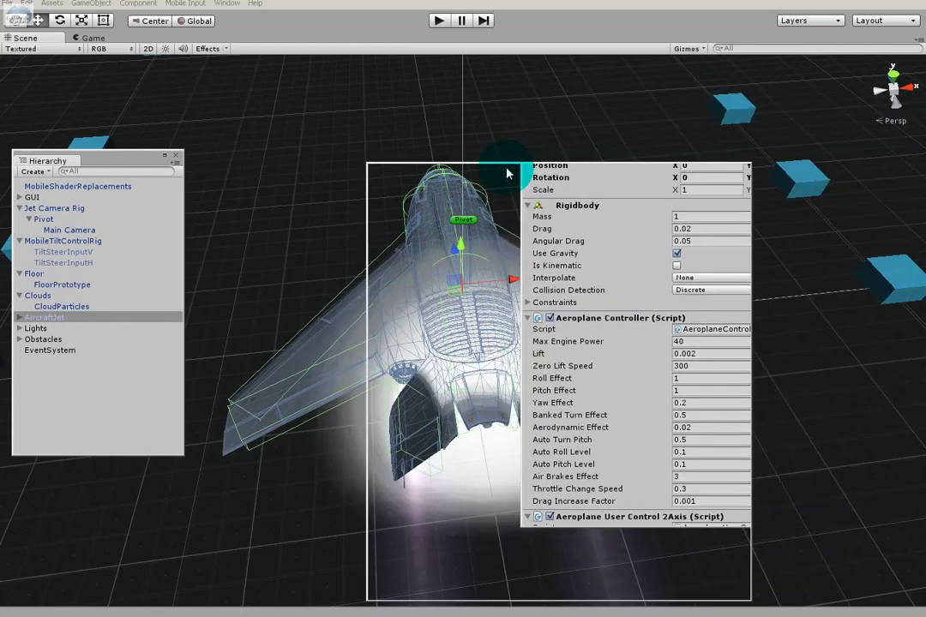
left_click(39, 48)
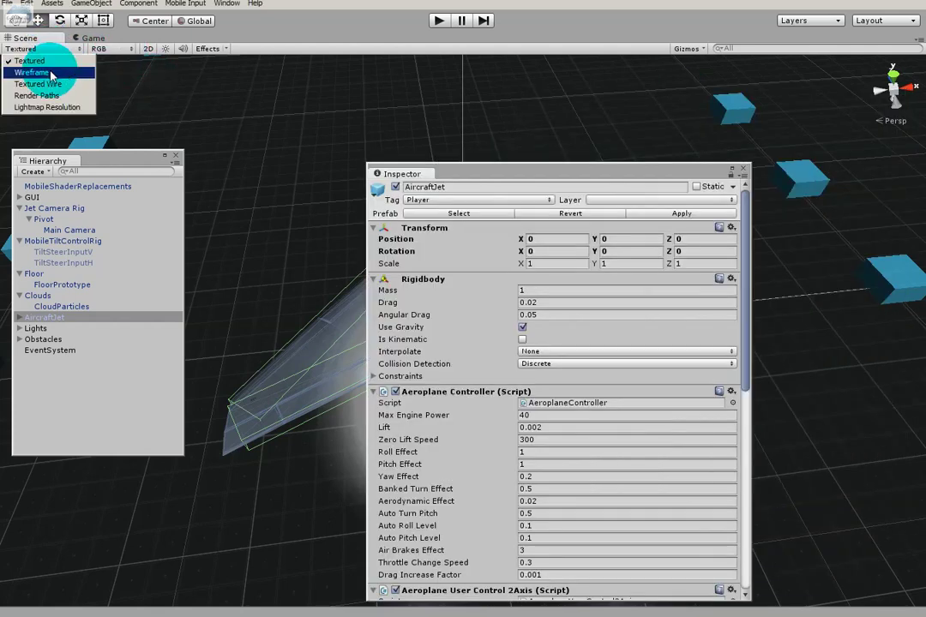
left_click(51, 72)
left_click_drag(473, 171, 573, 86)
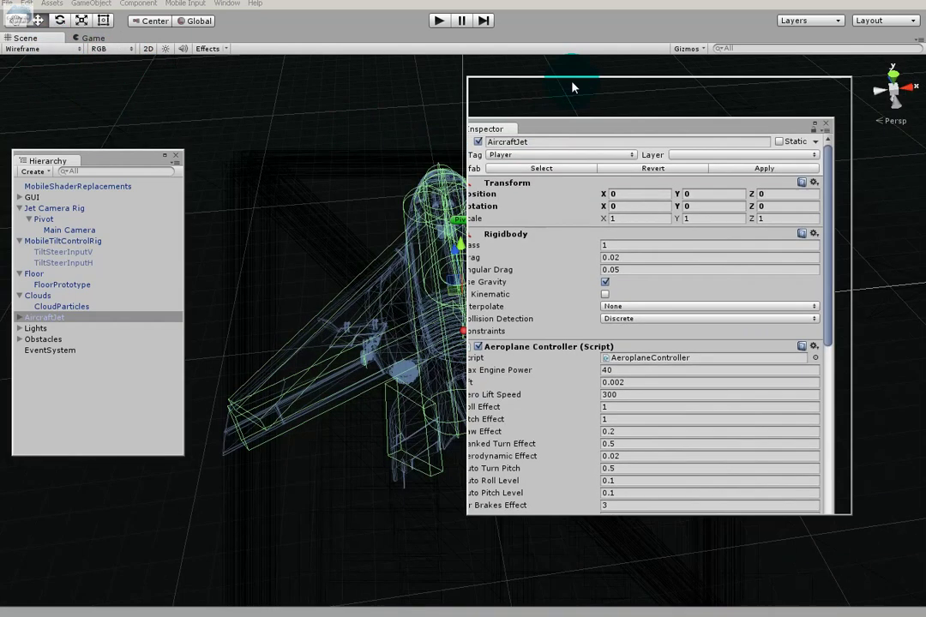
left_click(559, 100)
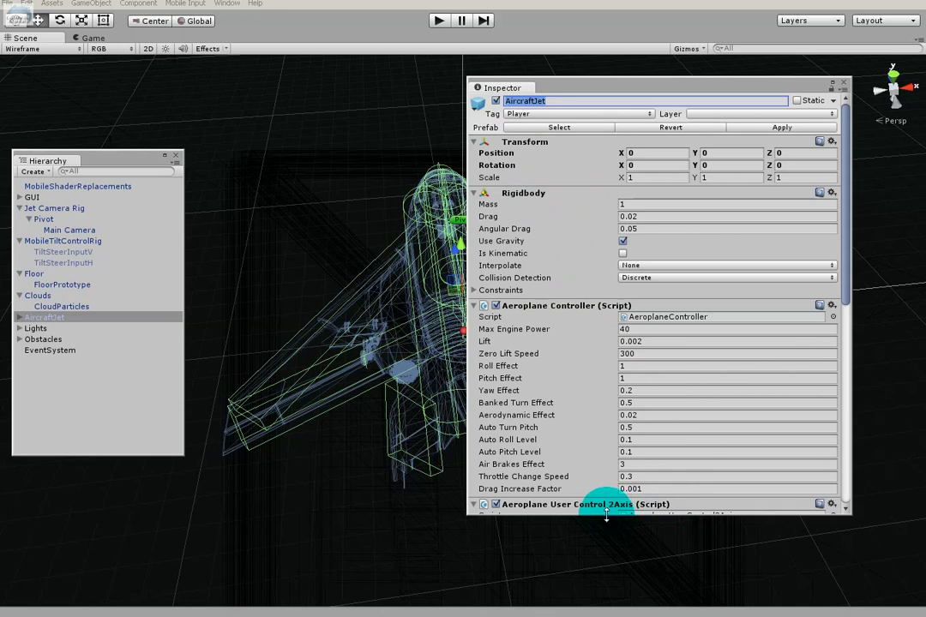
Collapse the Aeroplane User Control, Control Surface Animator, Audio, Object Resetter, Animator, Landing Gear and Controller components.
left_click_drag(606, 514, 630, 595)
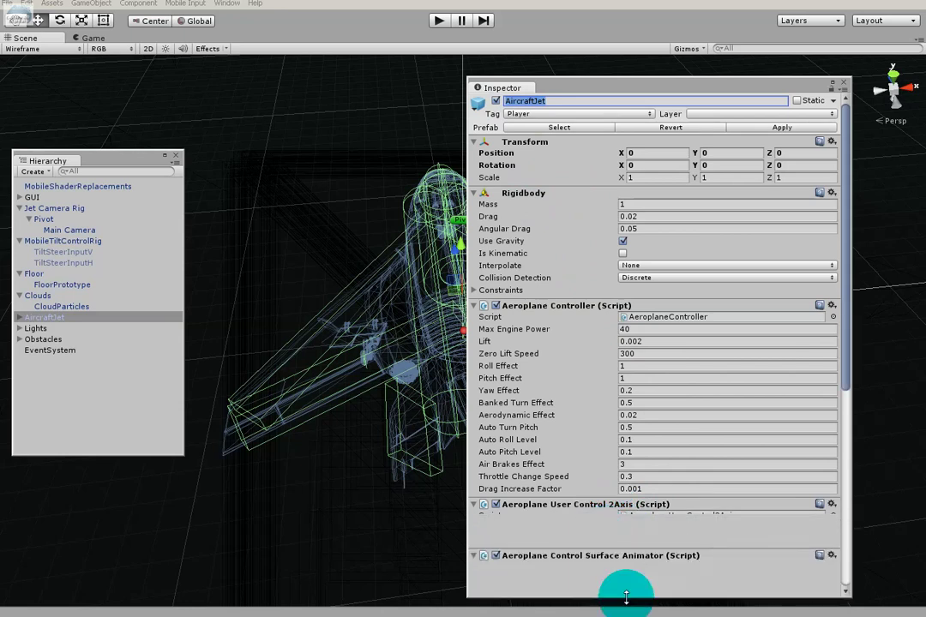
left_click(474, 506)
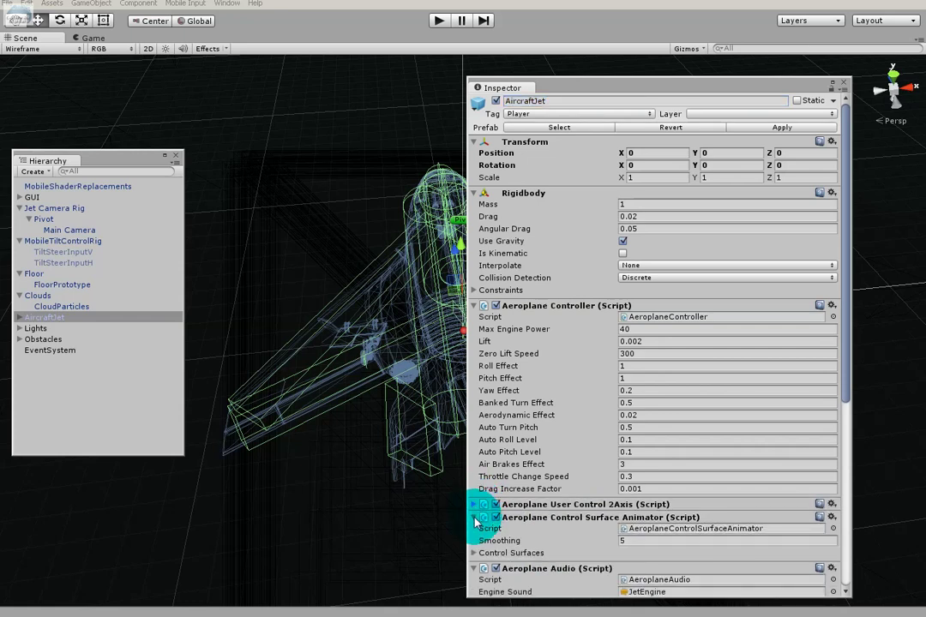
left_click(474, 518)
left_click(474, 531)
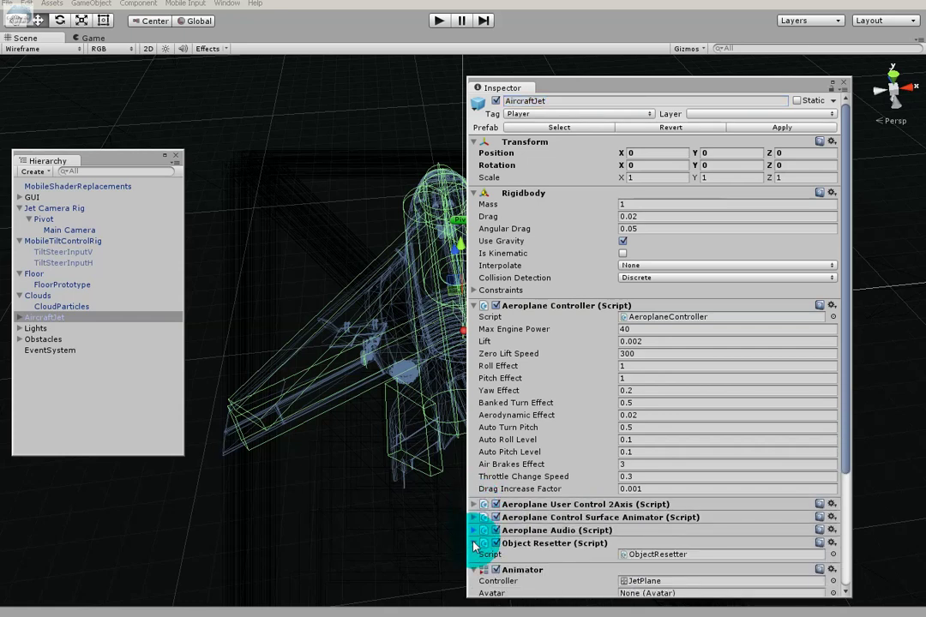
left_click(474, 543)
left_click(474, 556)
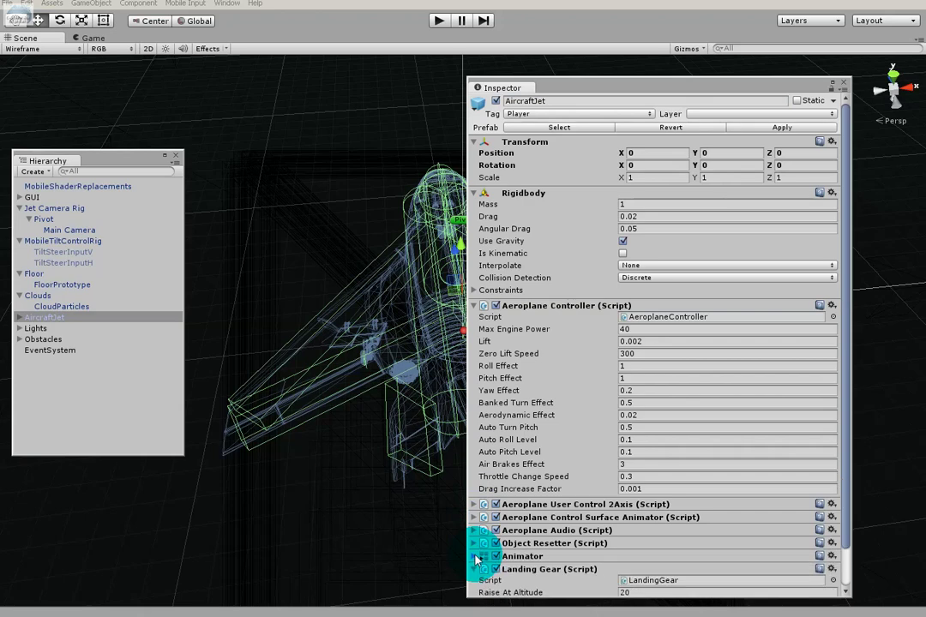
left_click(474, 569)
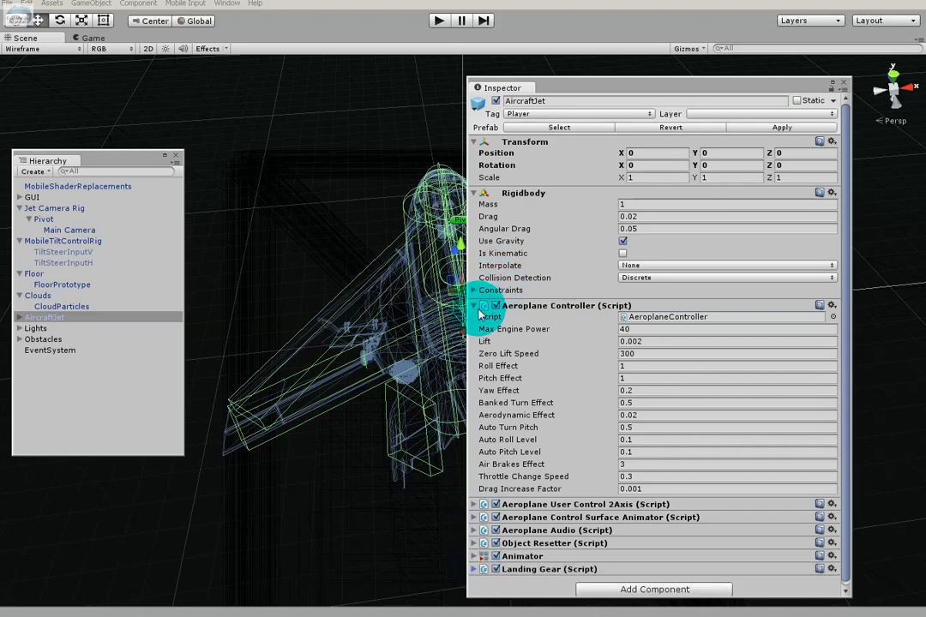
left_click(474, 305)
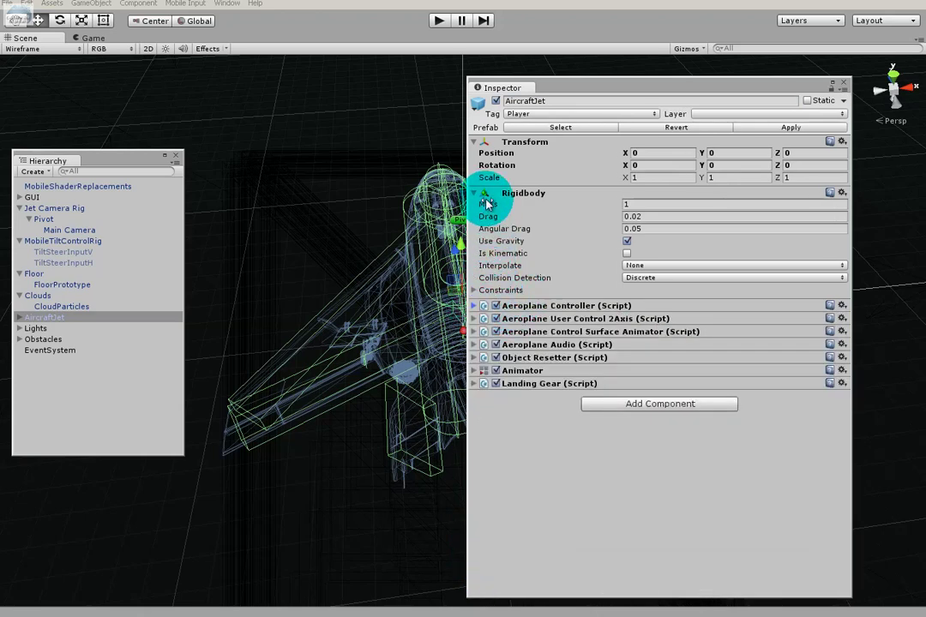
Move the floating Inspector further right and narrow it.
left_click_drag(552, 89, 626, 103)
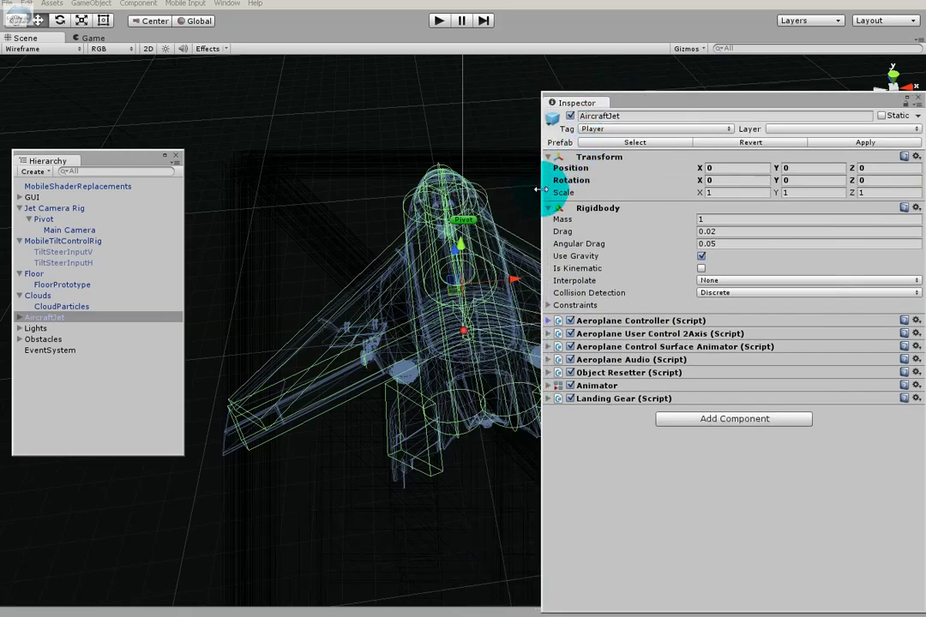
left_click_drag(544, 194, 594, 191)
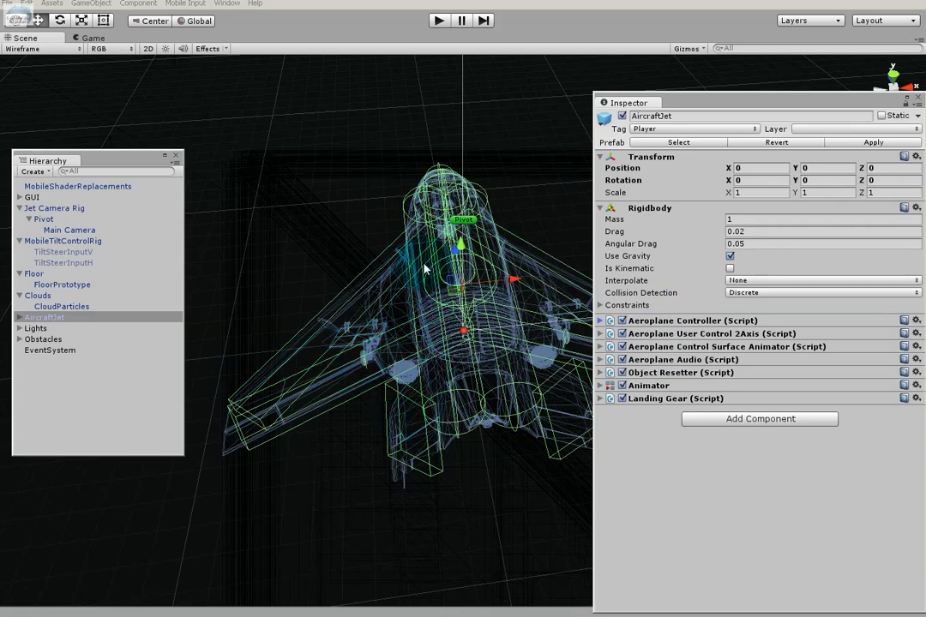
scroll(302, 422, "up", 2)
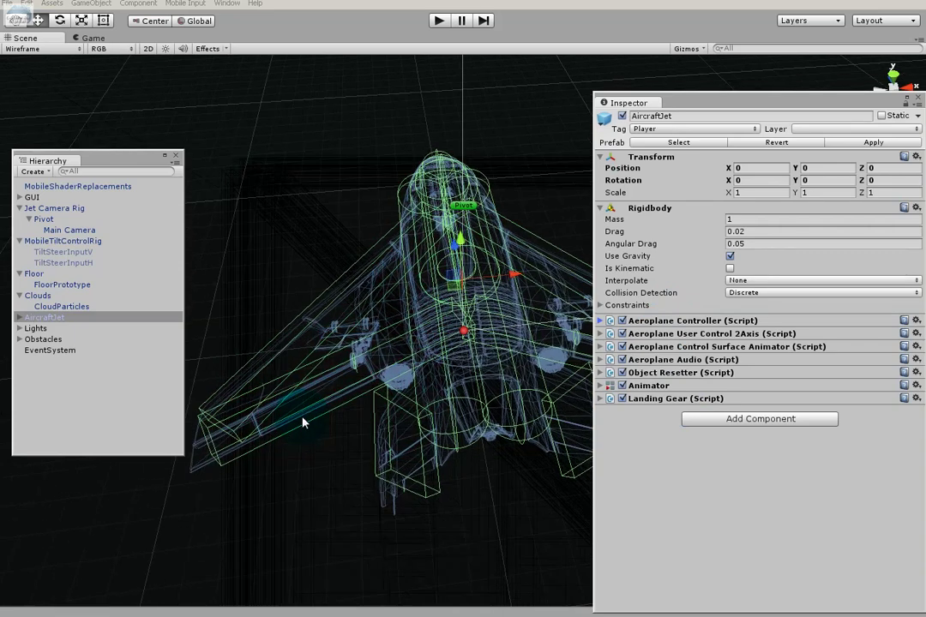
scroll(302, 422, "up", 3)
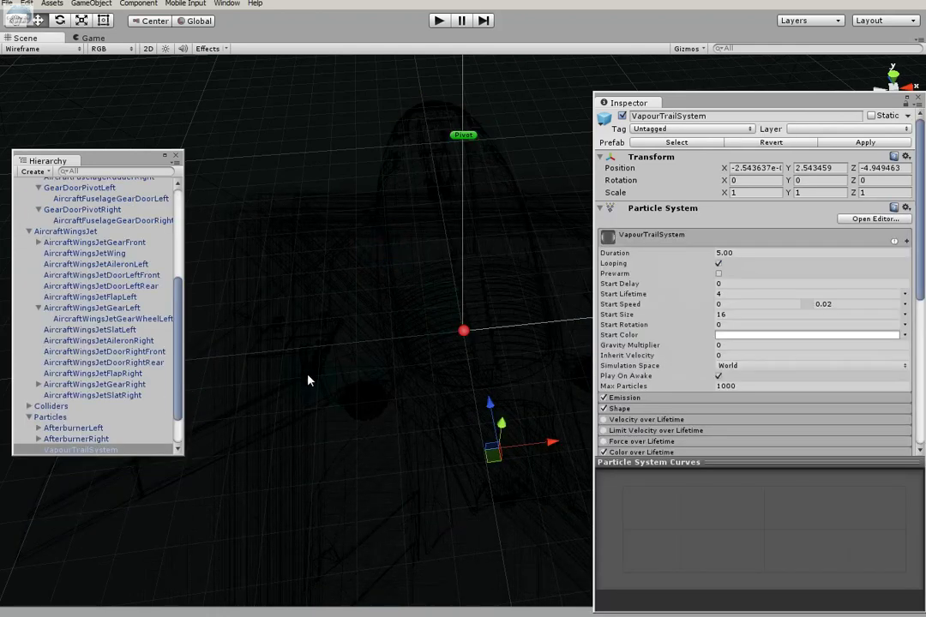
Inspect the fuselage body's materials and the VapourTrailSystem particle object.
left_click(393, 481)
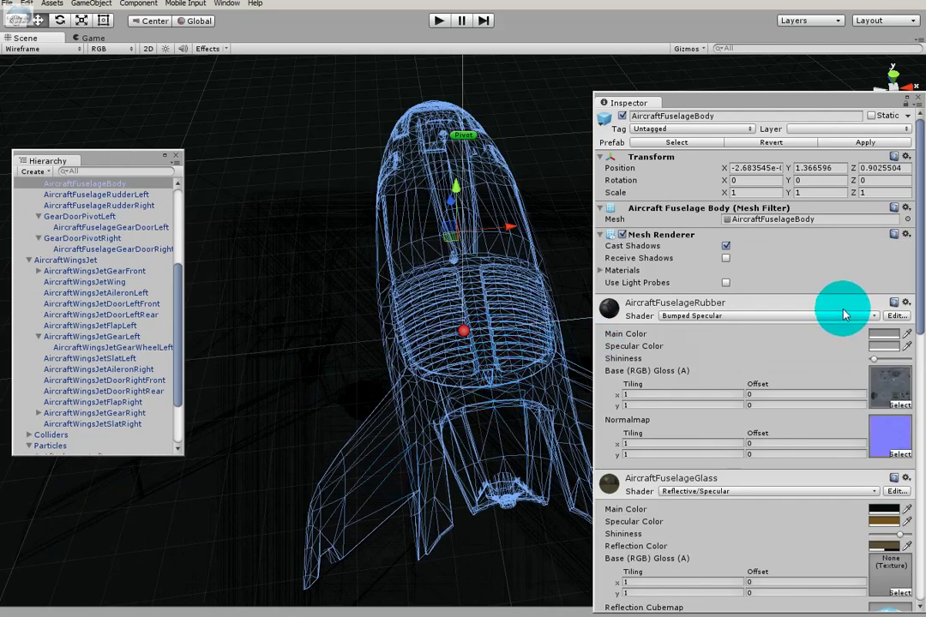
left_click_drag(921, 298, 915, 176)
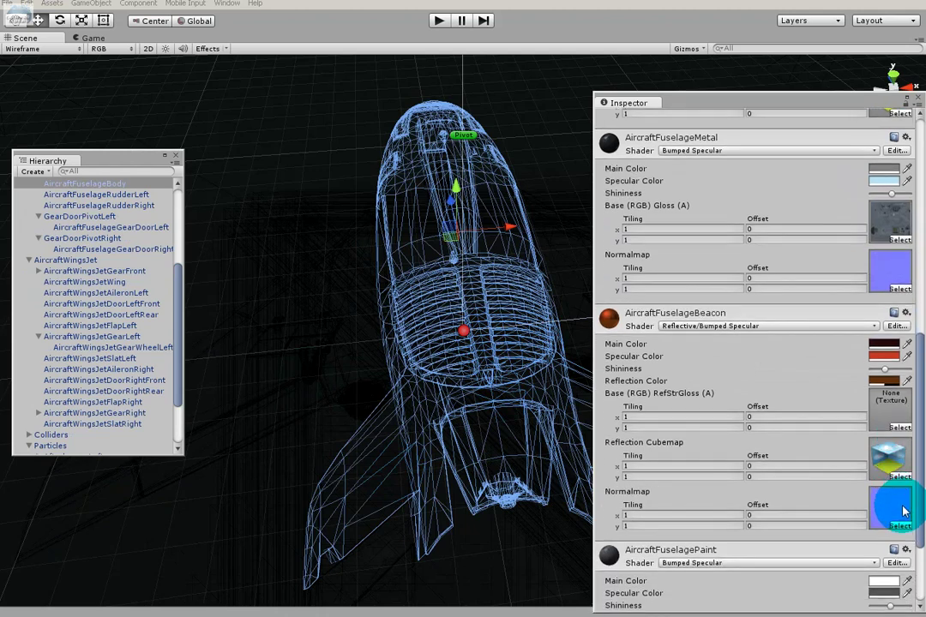
left_click(314, 367)
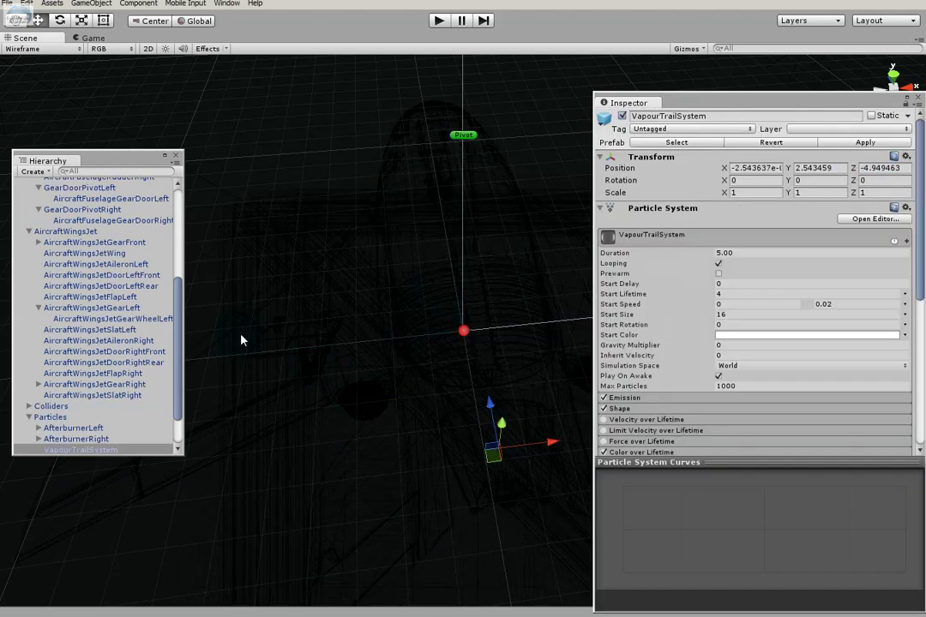
Scroll the Hierarchy up, select AircraftFuselage, then AircraftJet to show its components.
left_click_drag(177, 349, 167, 252)
left_click(37, 317)
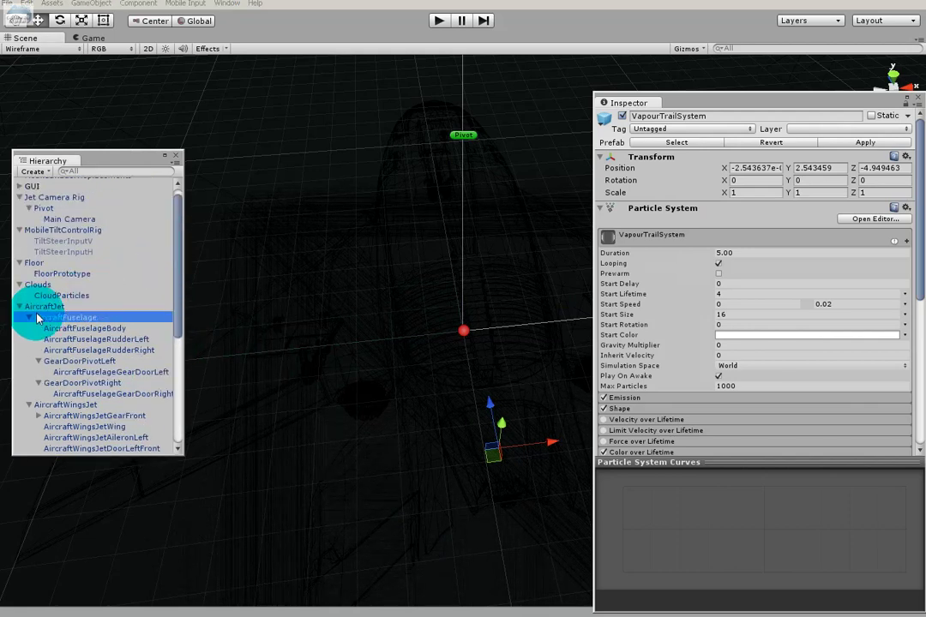
left_click(34, 306)
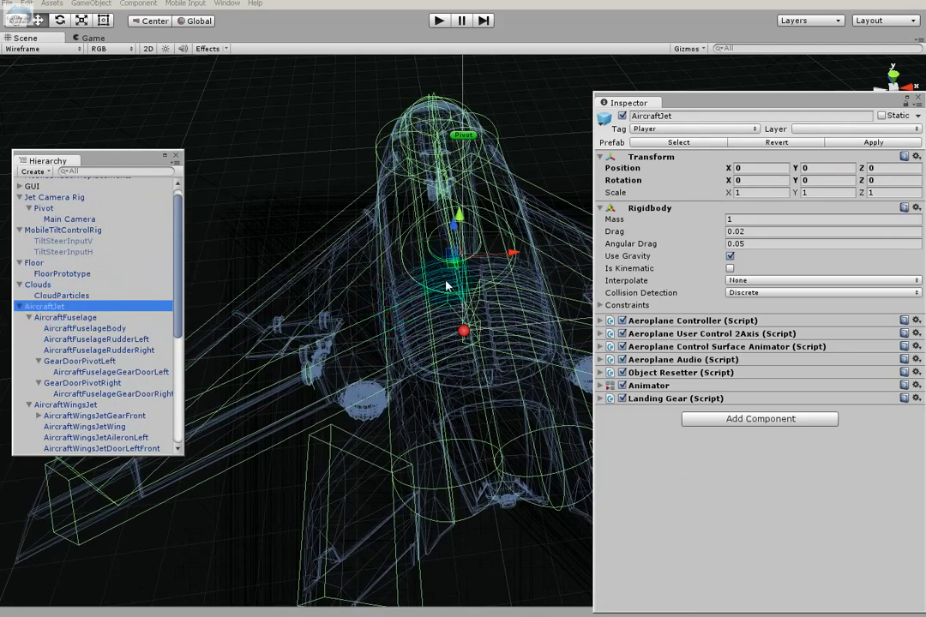
scroll(448, 284, "down", 2)
scroll(451, 282, "down", 2)
scroll(455, 280, "down", 2)
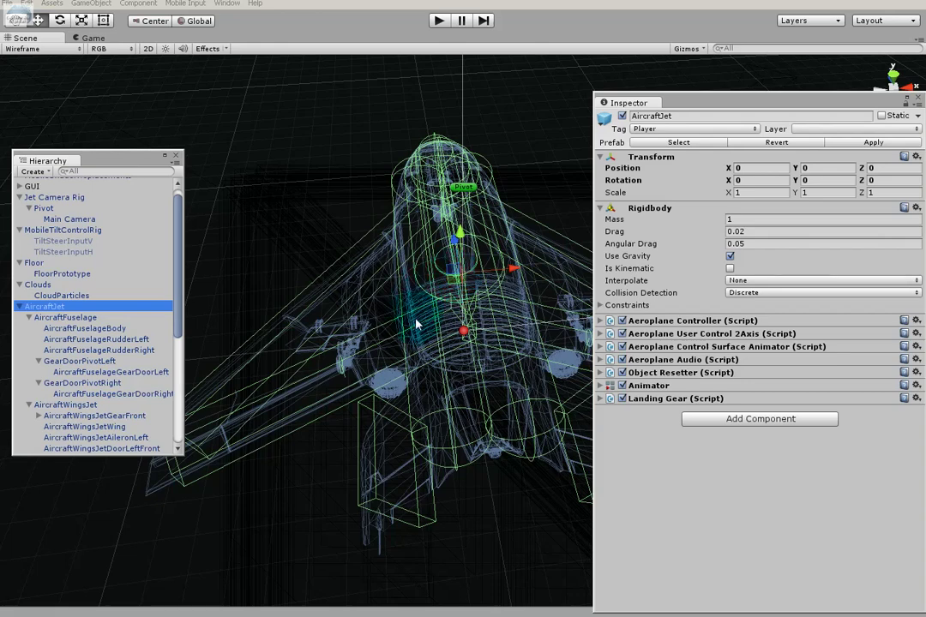
Inspect AircraftFuselageBody, RudderLeft, Glow and VapourTrailSystem, then reselect AircraftJet for its Rigidbody.
left_click(404, 409)
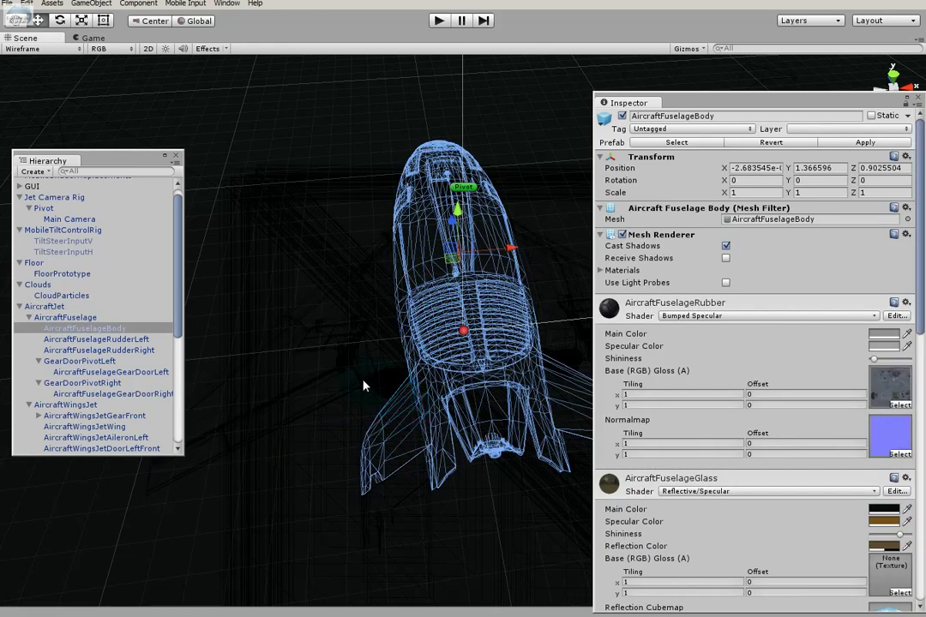
left_click(390, 489)
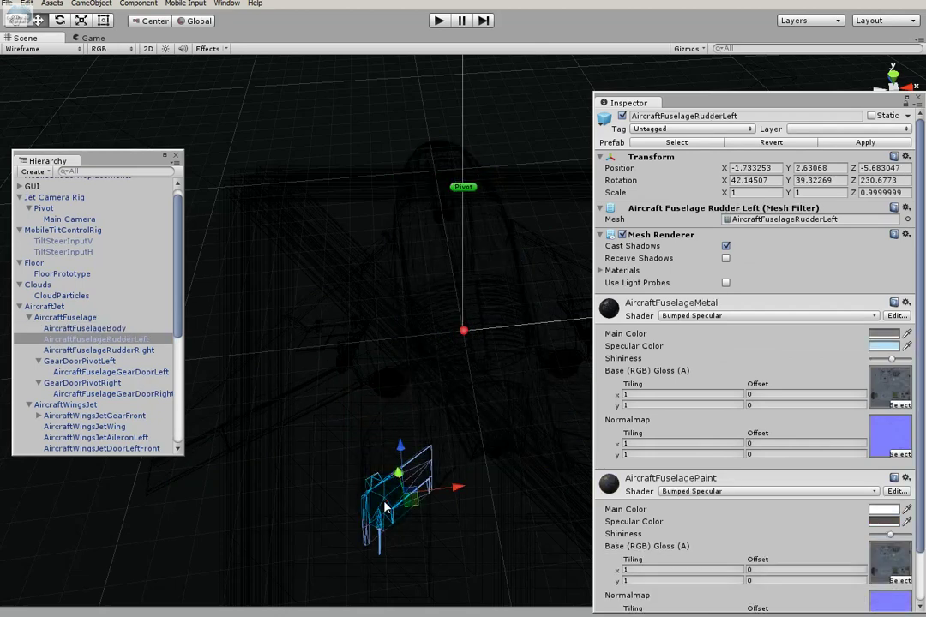
left_click(443, 472)
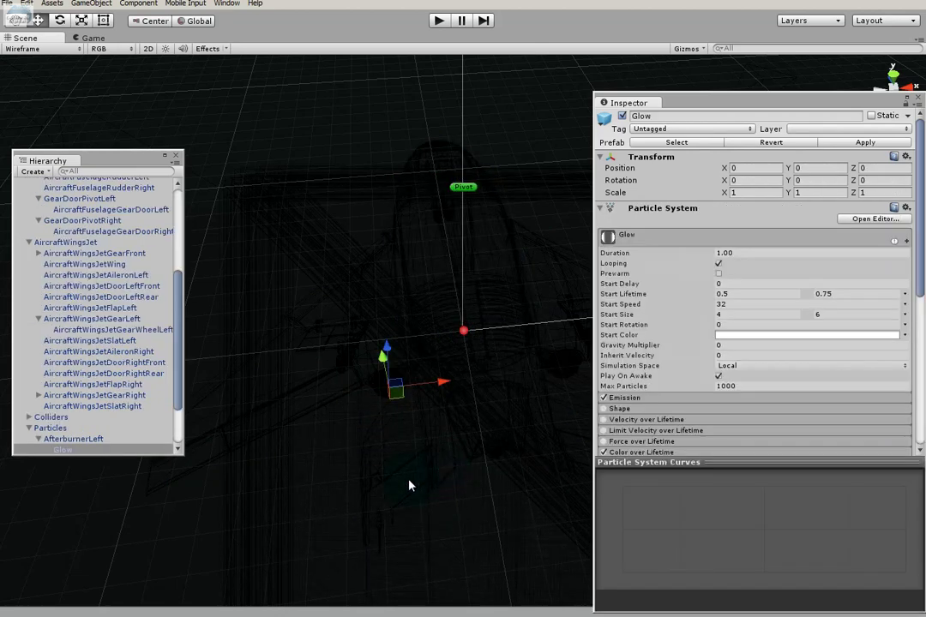
left_click(324, 401)
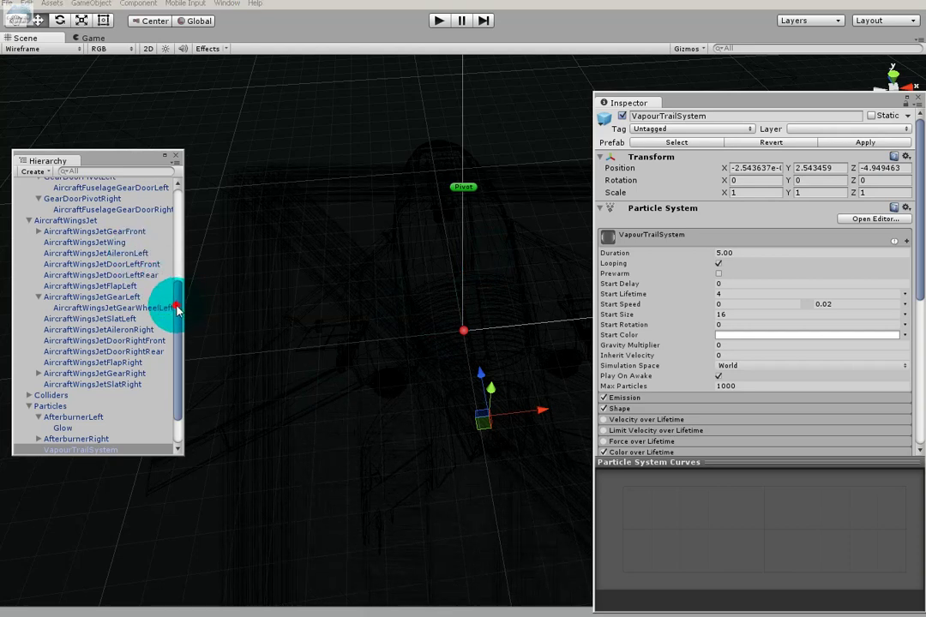
left_click_drag(176, 306, 182, 273)
left_click(38, 206)
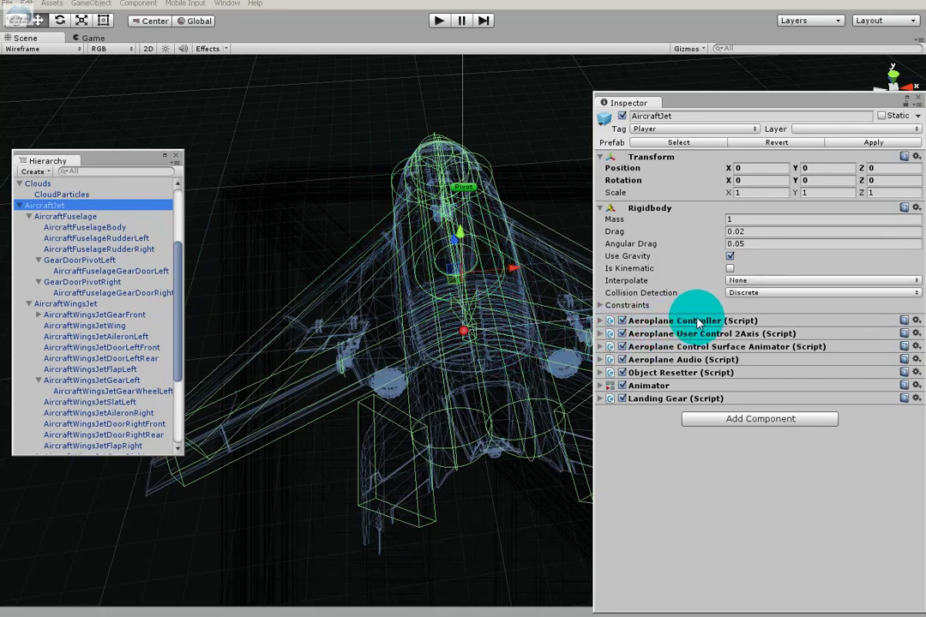
left_click(680, 213)
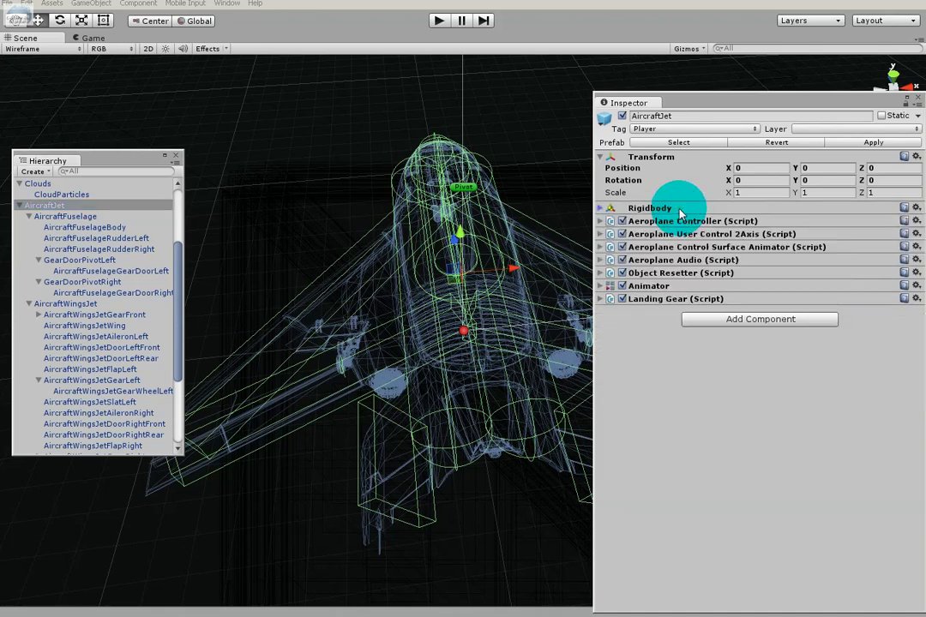
left_click(680, 214)
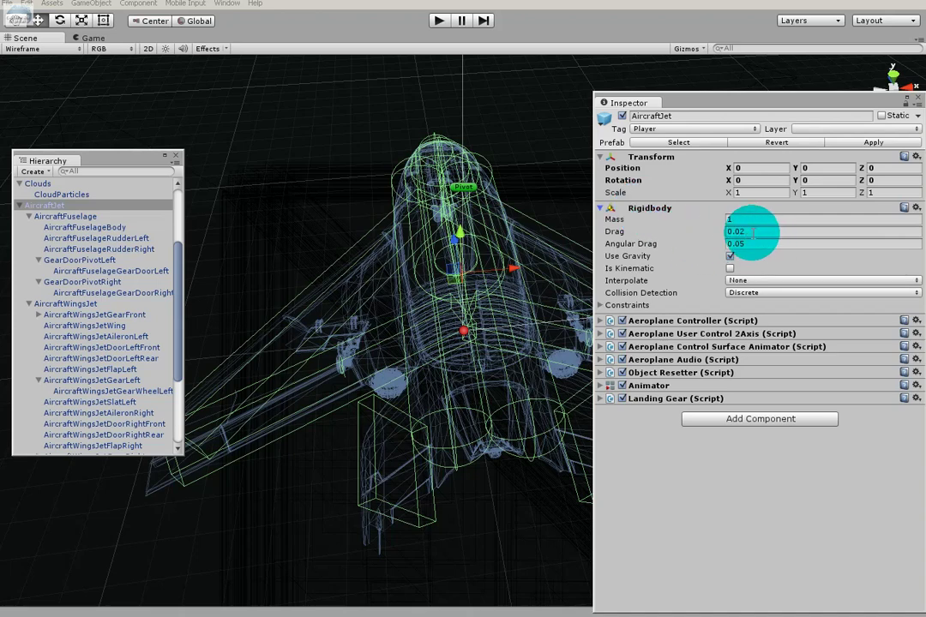
left_click(731, 220)
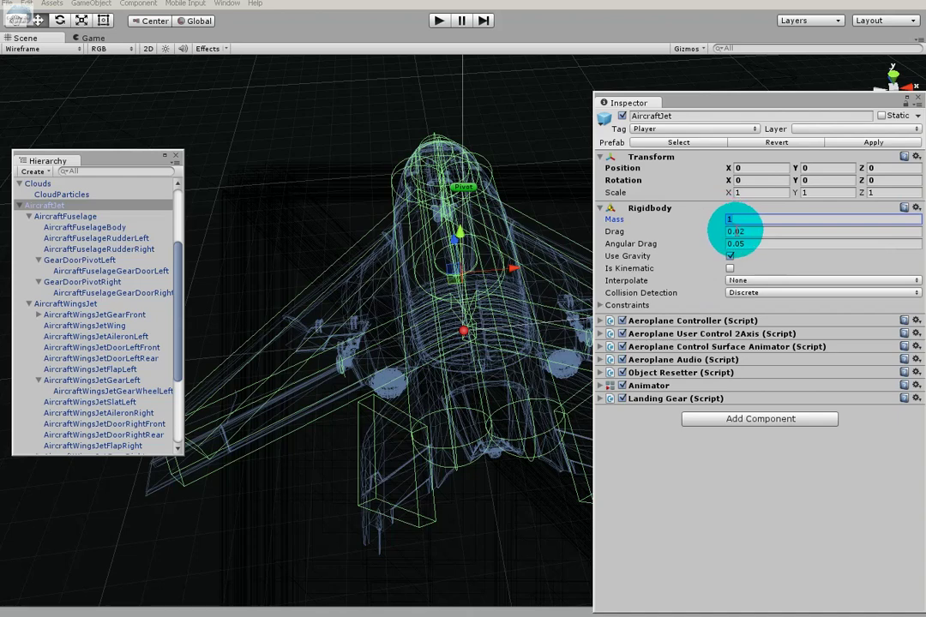
left_click(748, 233)
left_click_drag(749, 239, 726, 232)
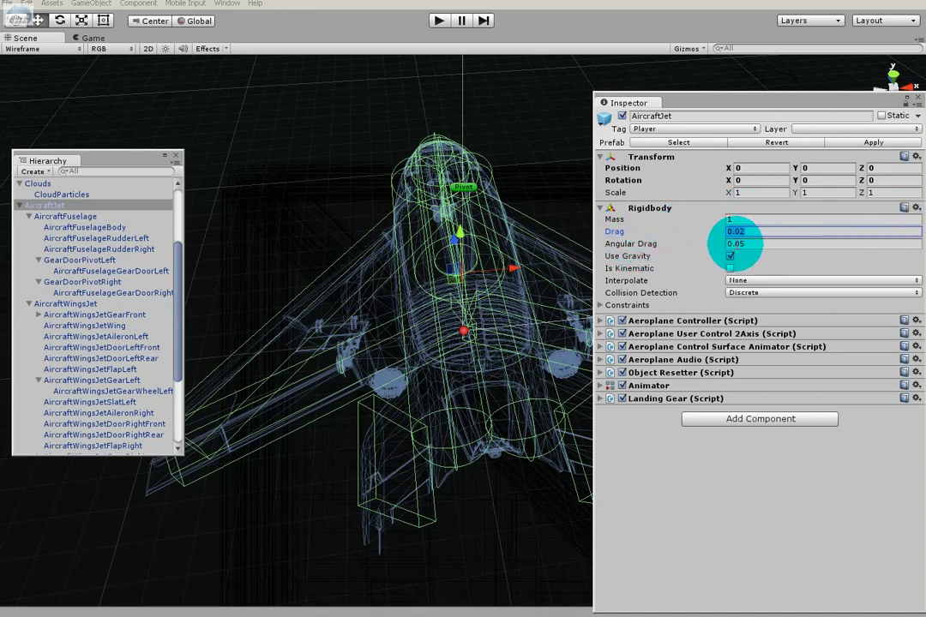
left_click(725, 243)
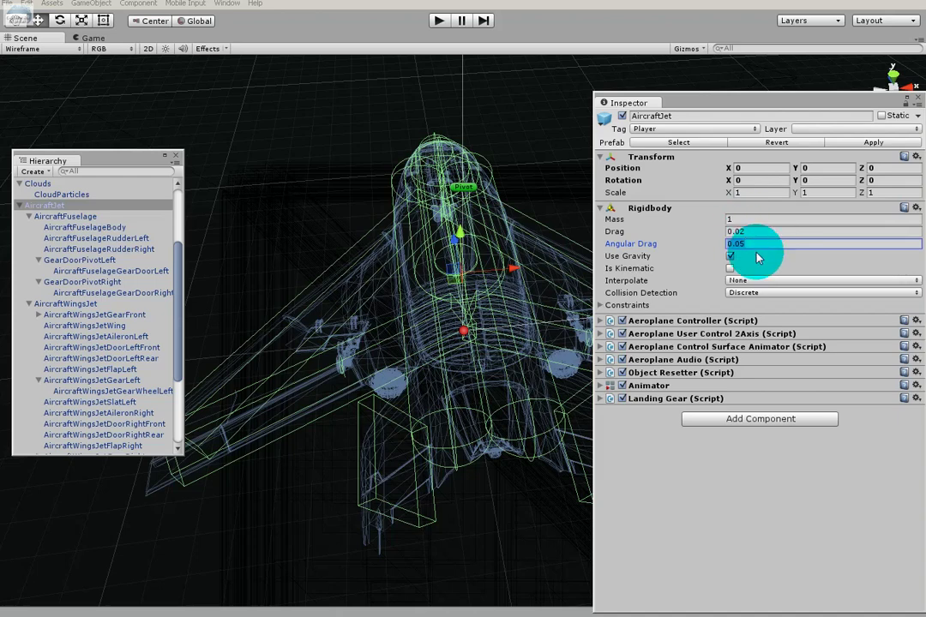
left_click(696, 297)
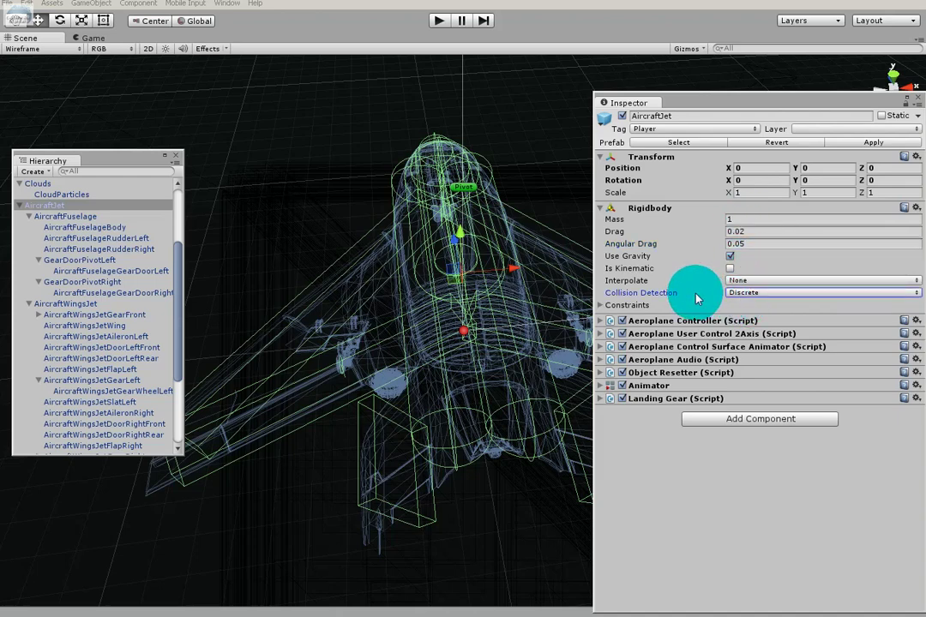
left_click(612, 308)
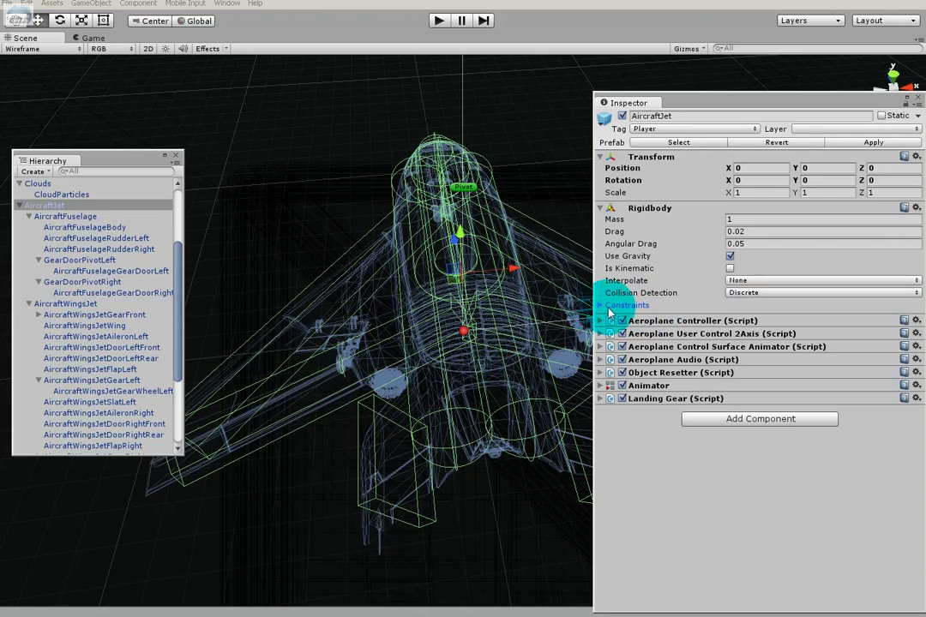
left_click(611, 308)
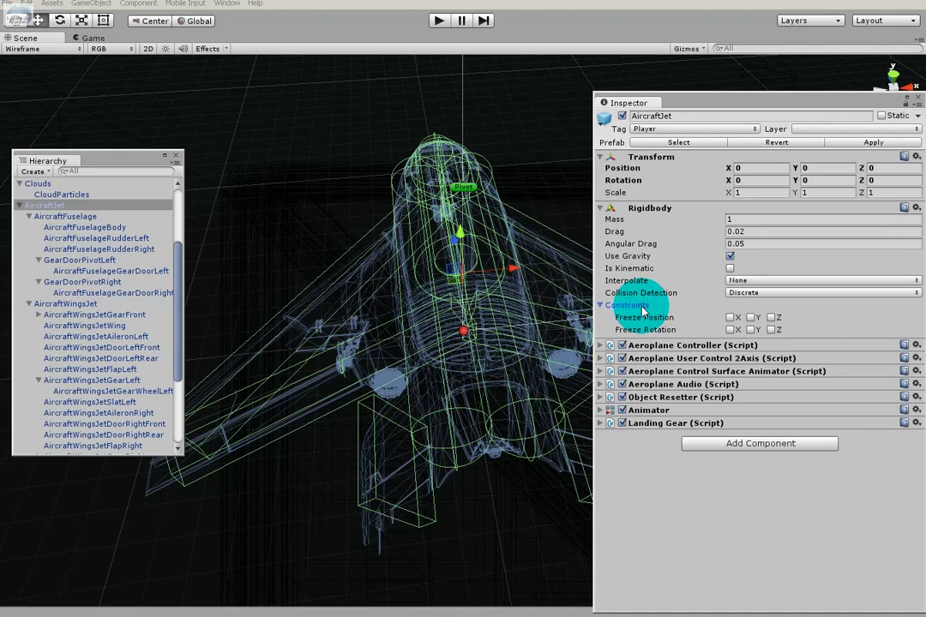
left_click(612, 305)
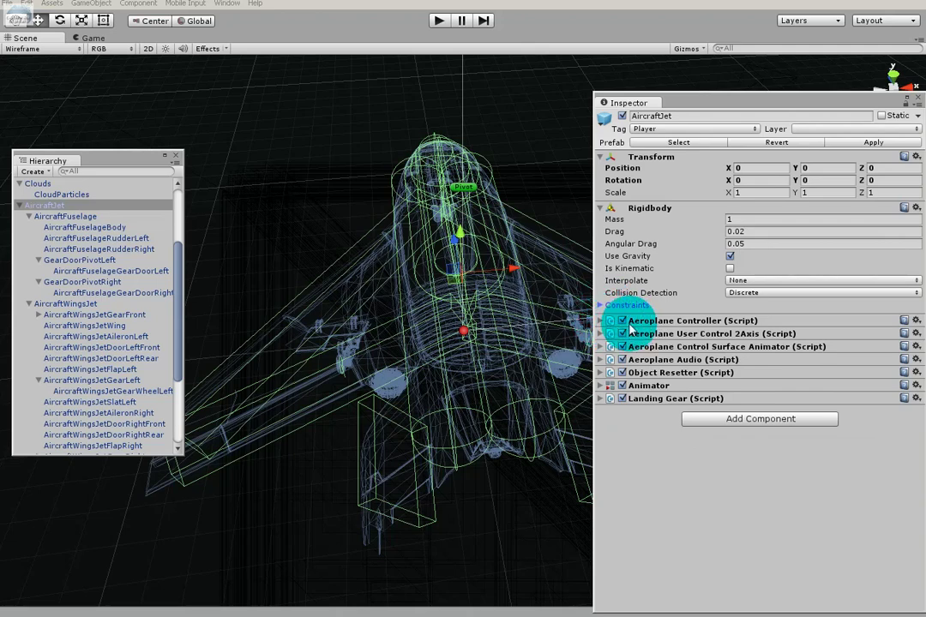
left_click(605, 323)
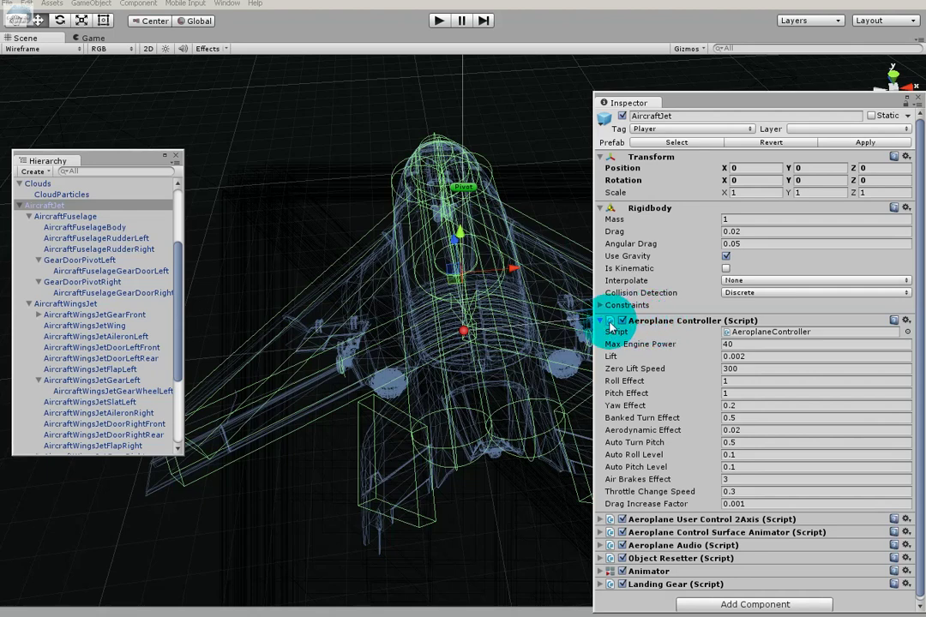
left_click(603, 322)
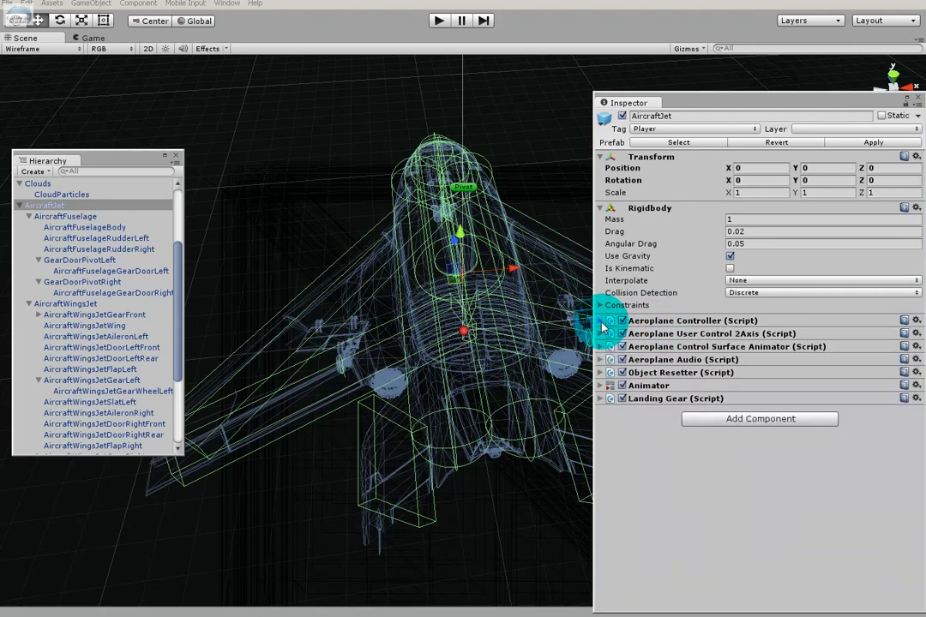
left_click(662, 336)
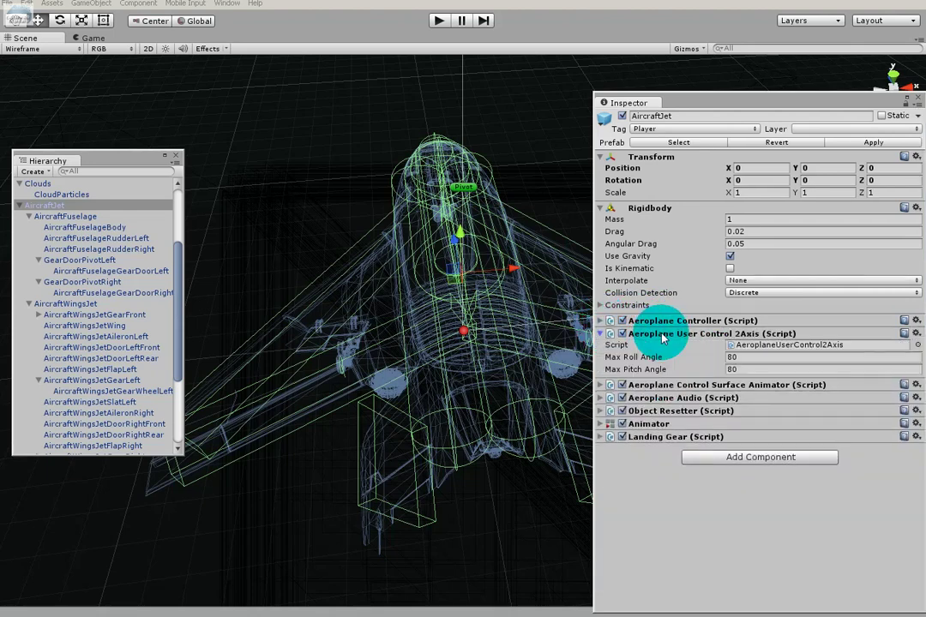
left_click(662, 336)
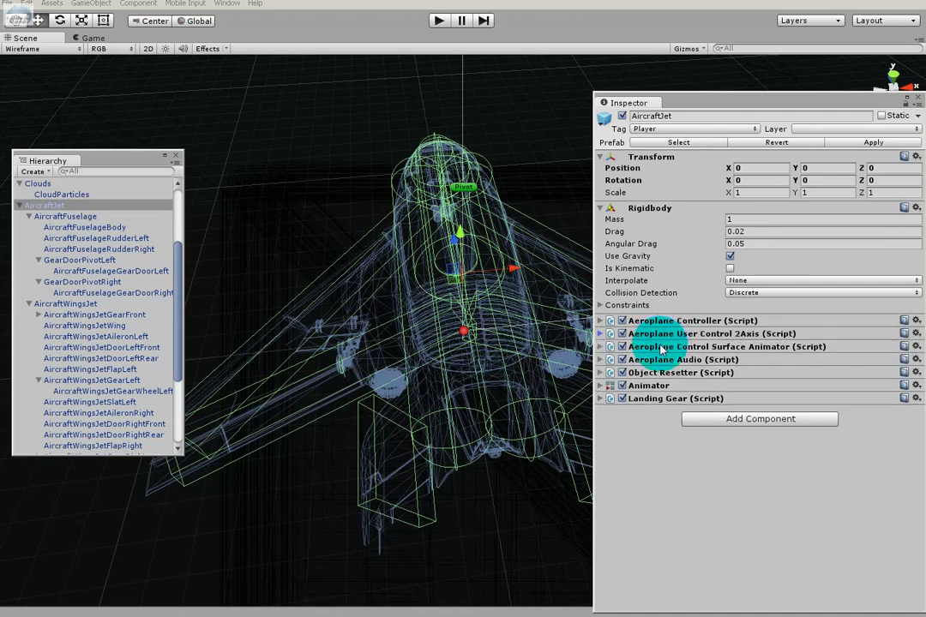
left_click(660, 348)
left_click(660, 348)
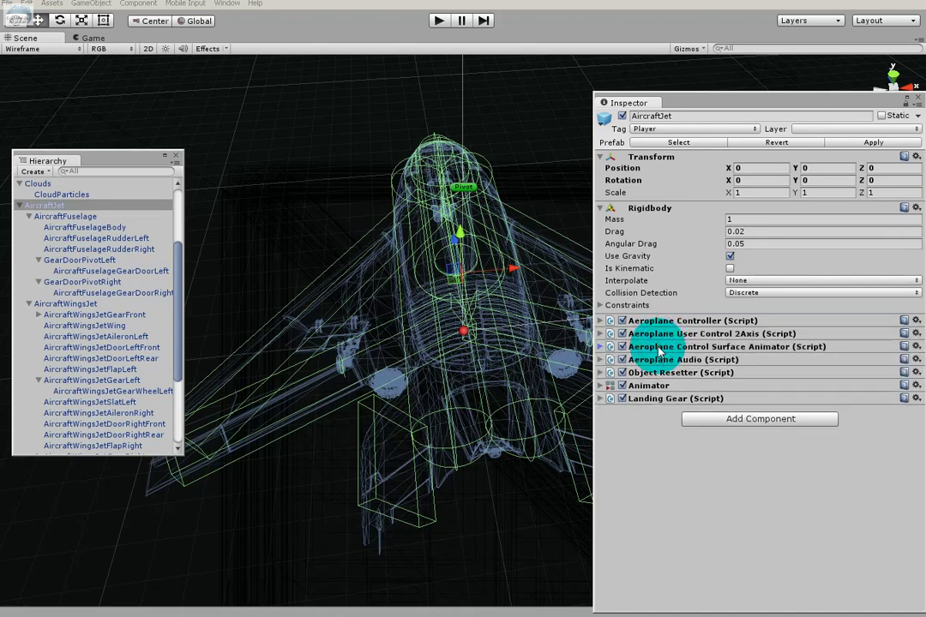
left_click(657, 360)
left_click(657, 360)
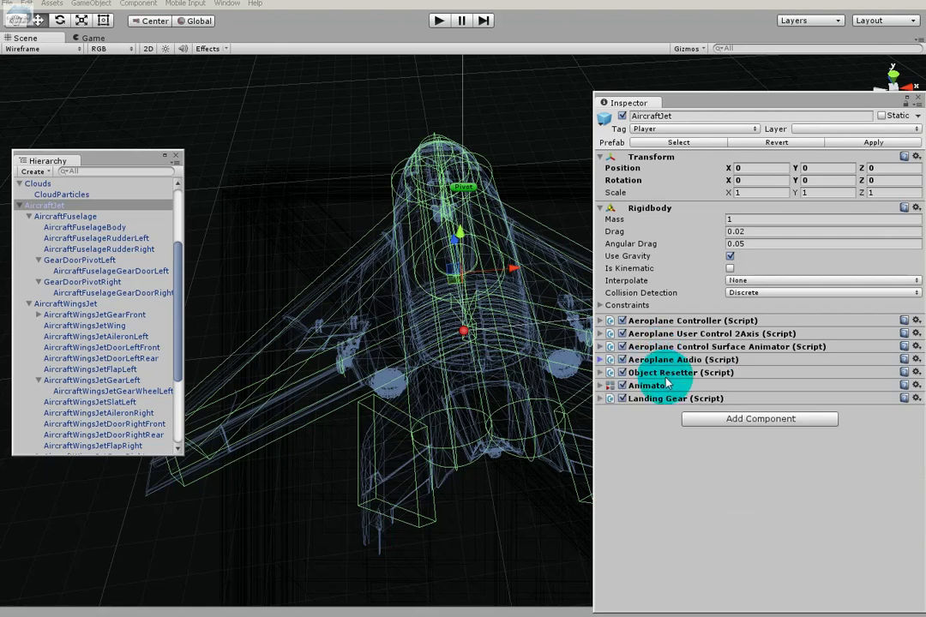
left_click(660, 323)
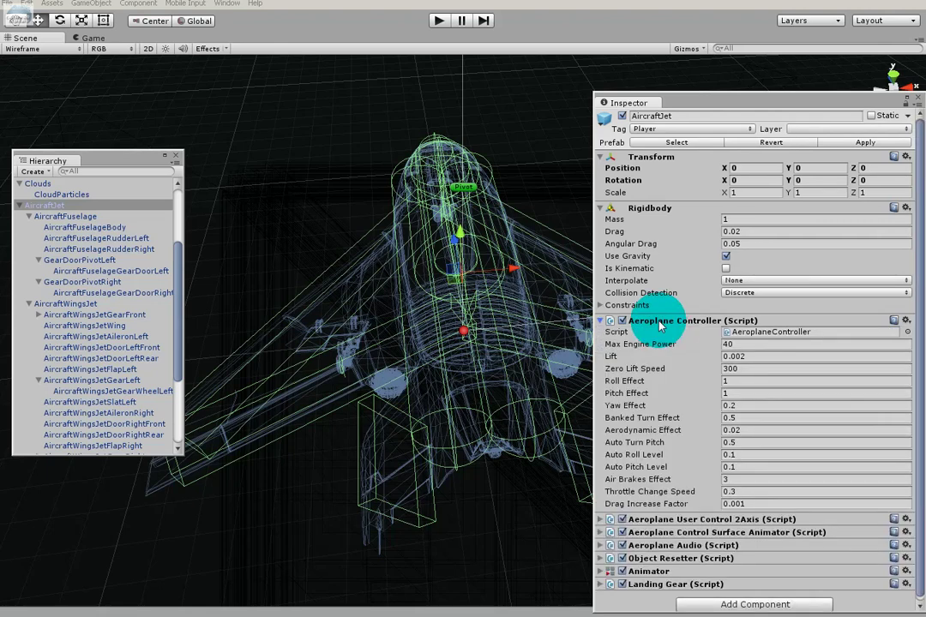
left_click(660, 323)
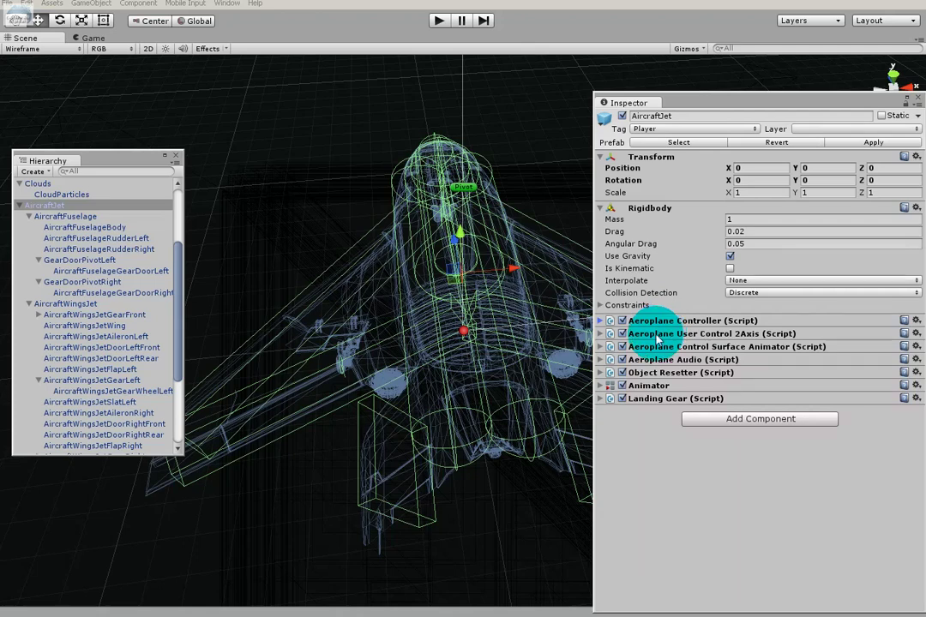
left_click(657, 347)
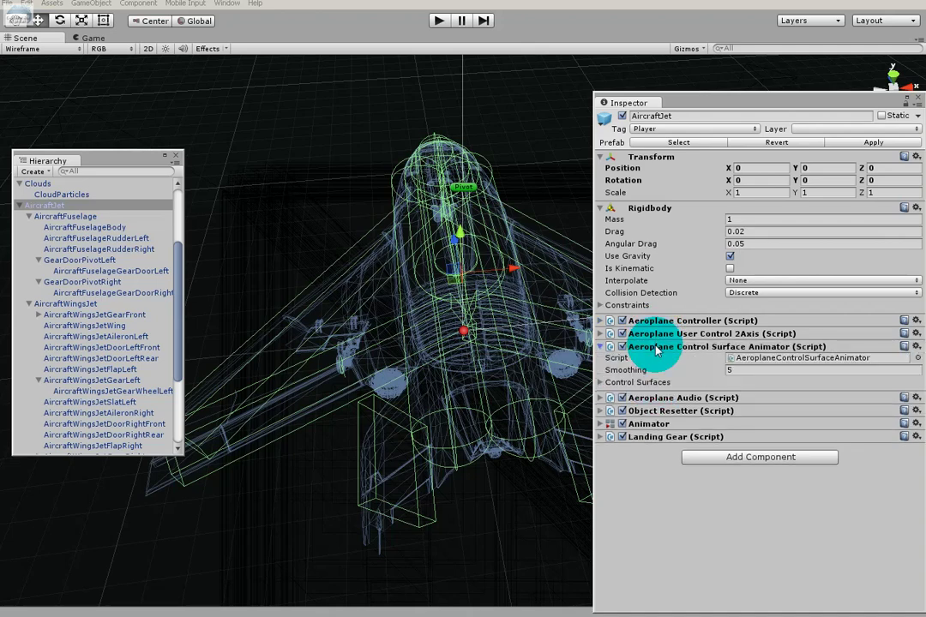
left_click(657, 347)
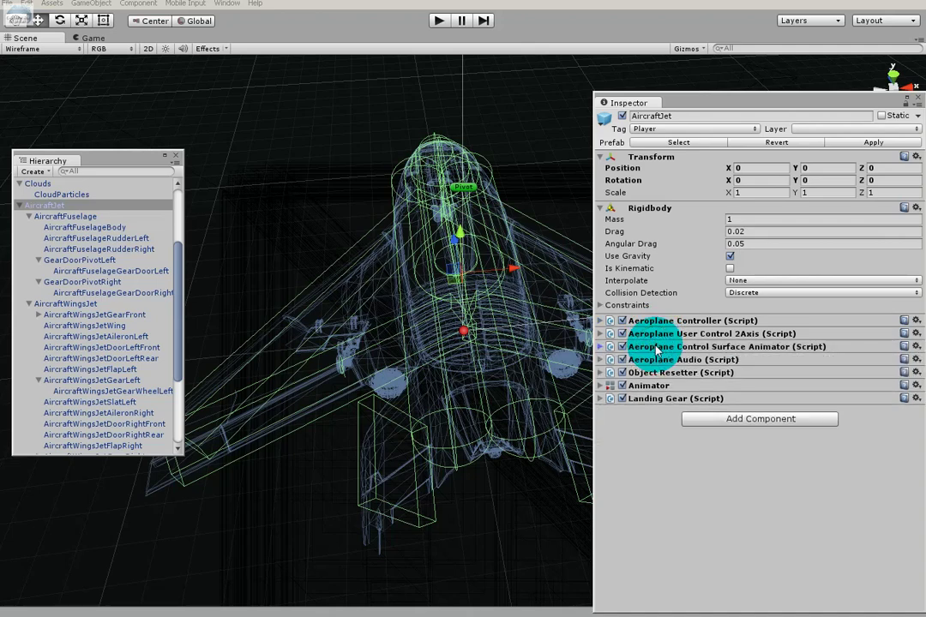
left_click(665, 399)
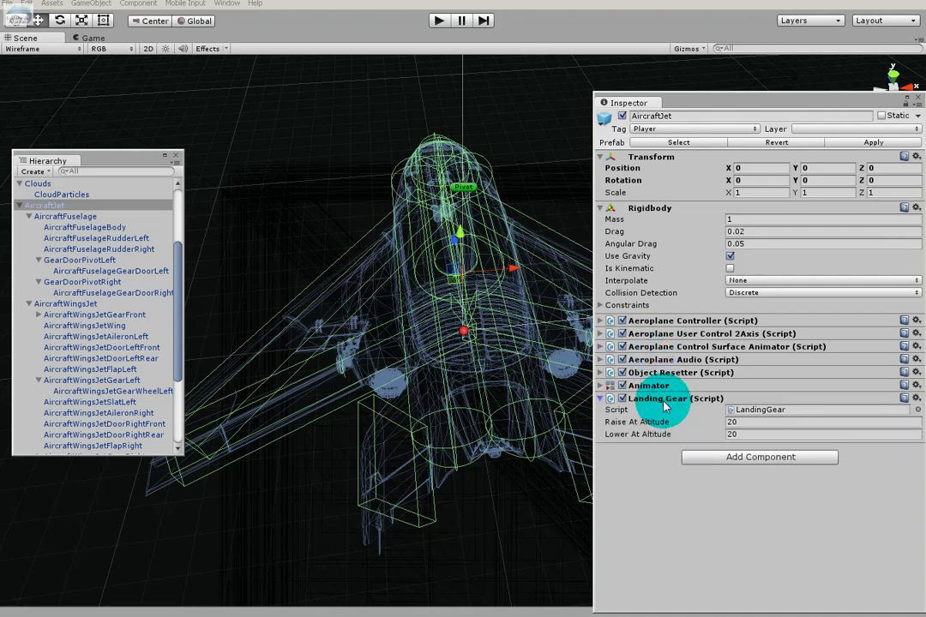
left_click(664, 400)
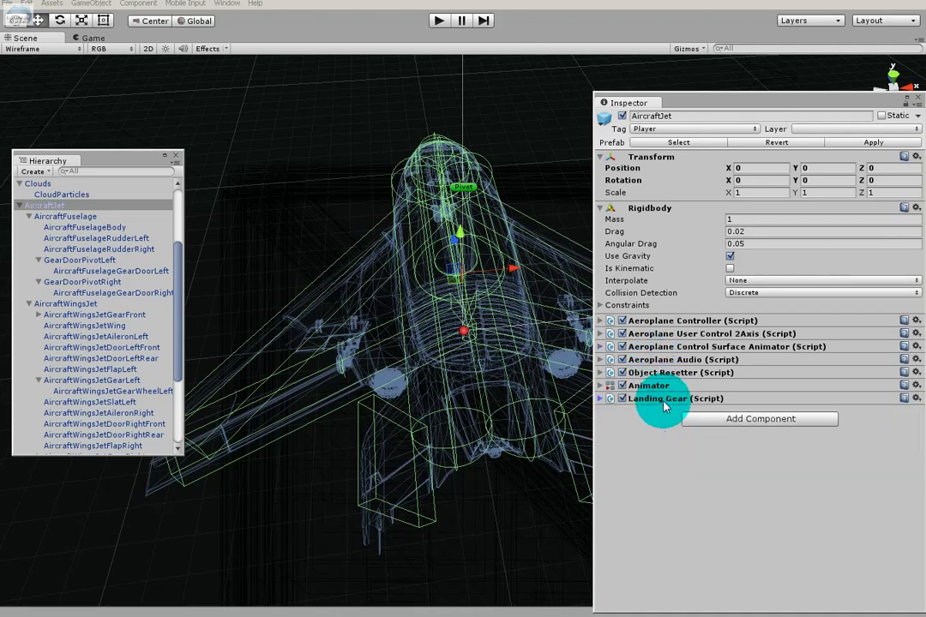
Zoom in on the jet's nose and scroll the Hierarchy up to Jet Camera Rig.
left_click(605, 320)
left_click(604, 321)
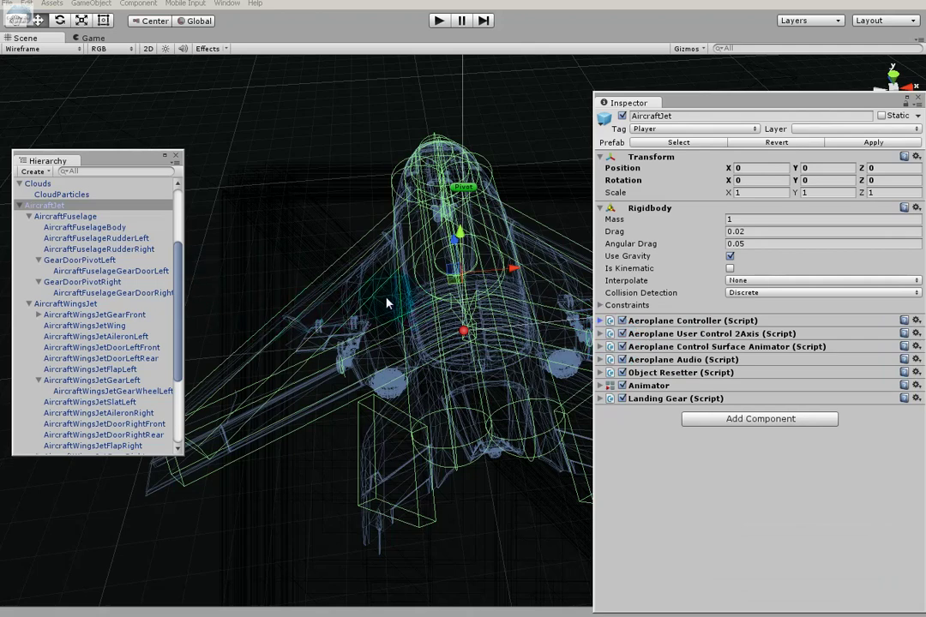
scroll(387, 303, "up", 3)
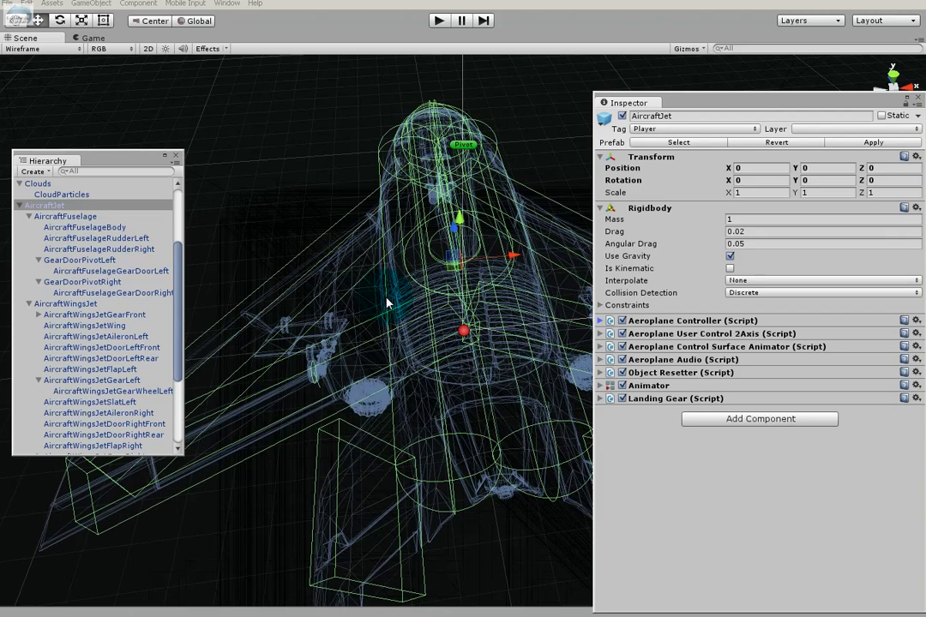
left_click(176, 276)
left_click_drag(177, 275, 183, 237)
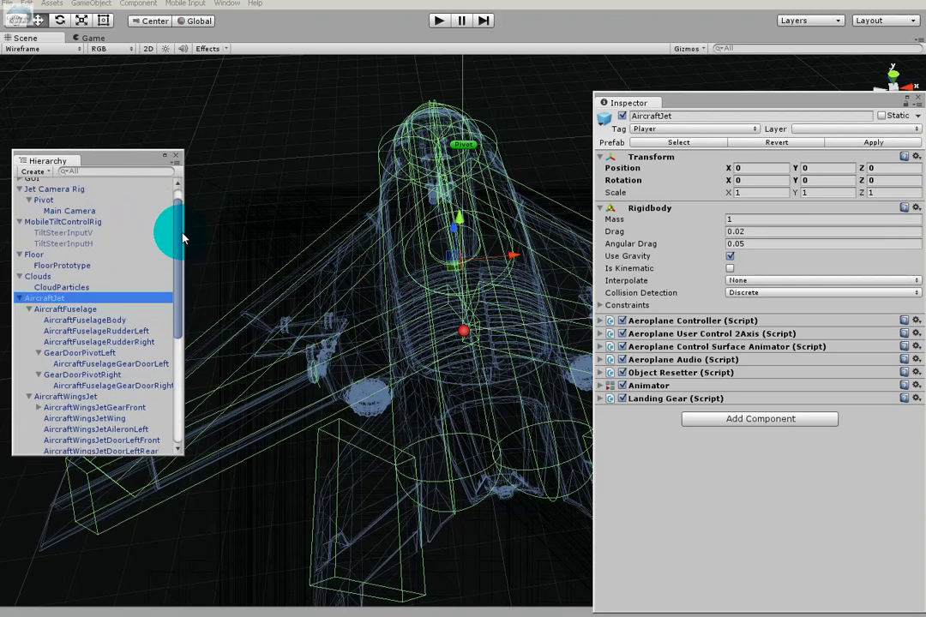